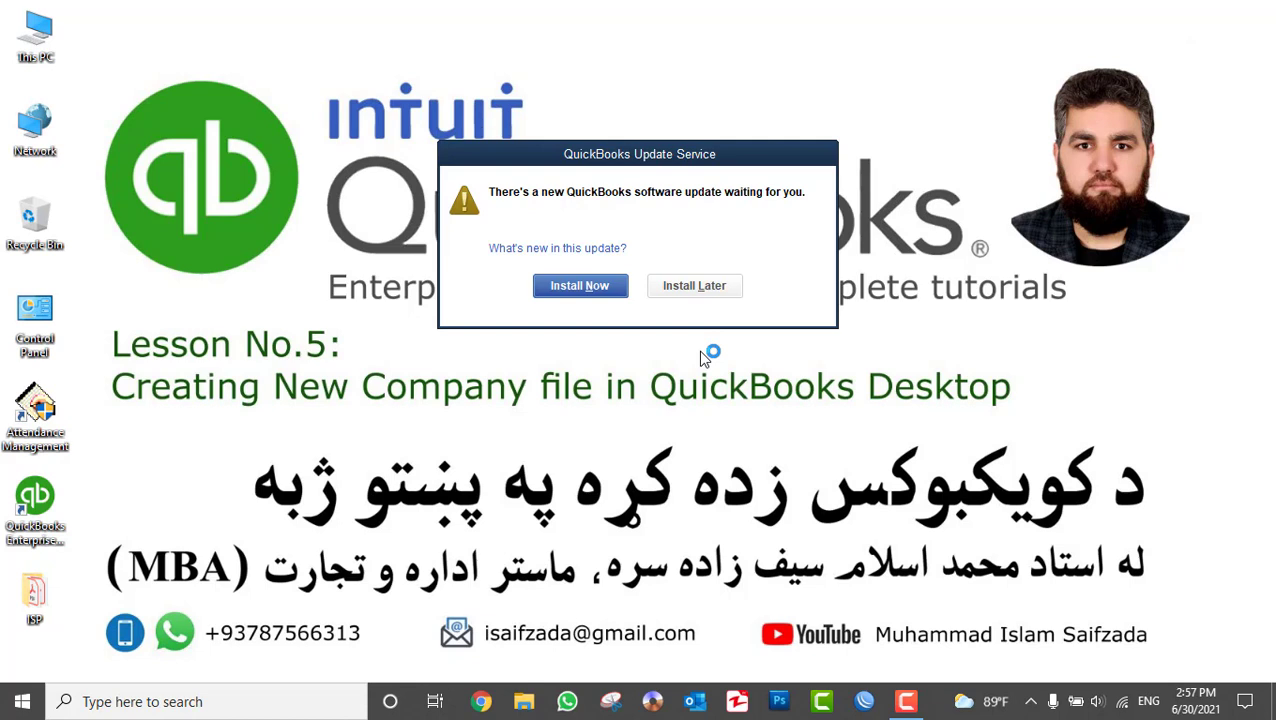
- Move the QuickBooks Update Service notice aside and postpone the update with Install Later
left_click_drag(623, 164, 630, 288)
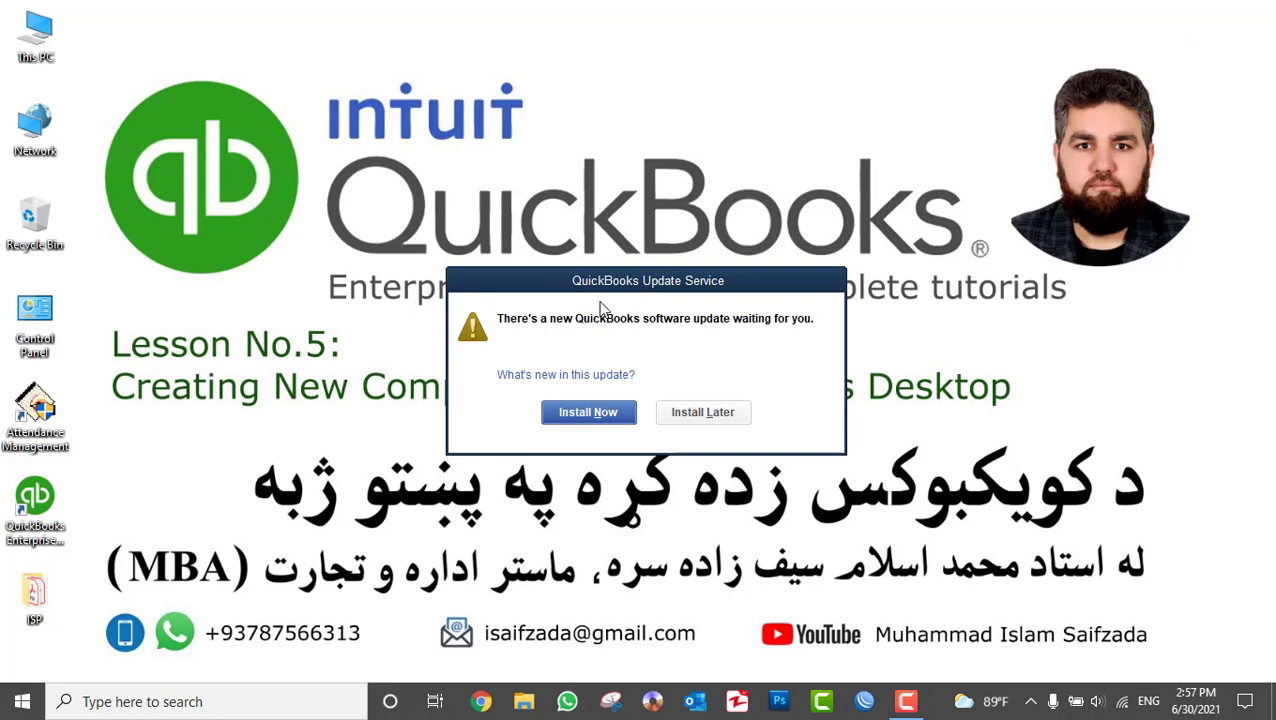
left_click_drag(605, 288, 622, 70)
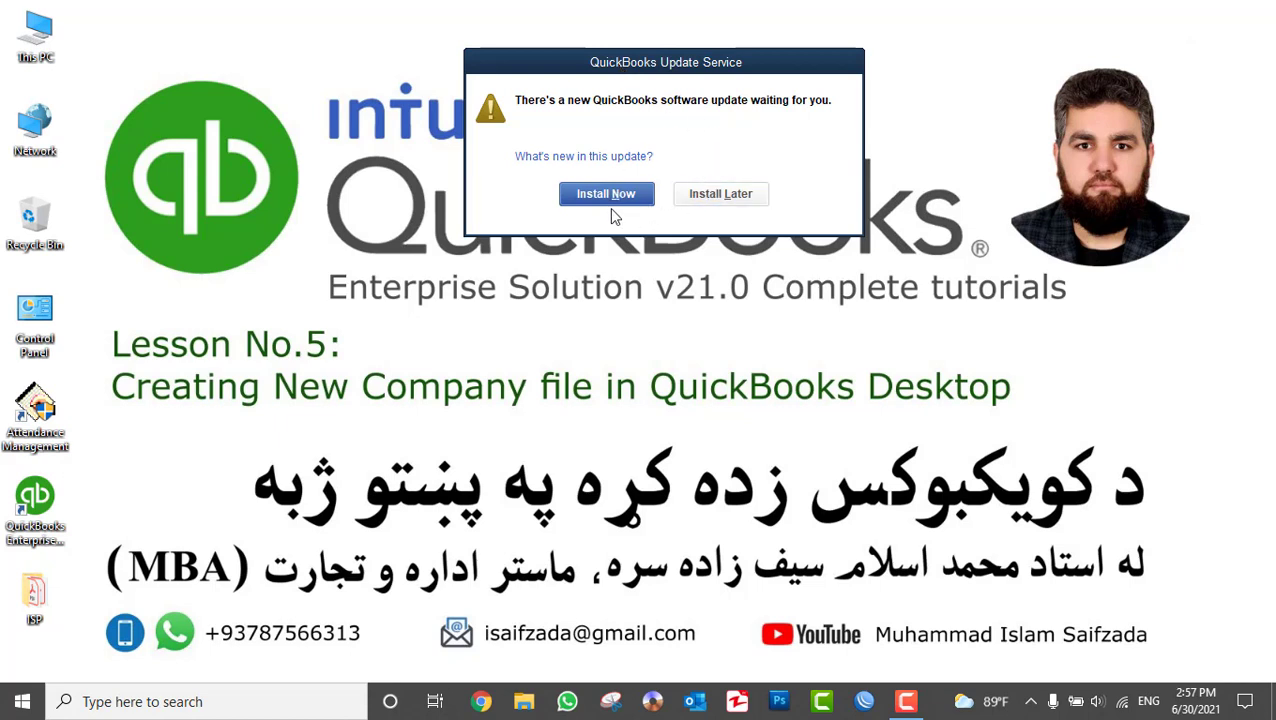
left_click(712, 194)
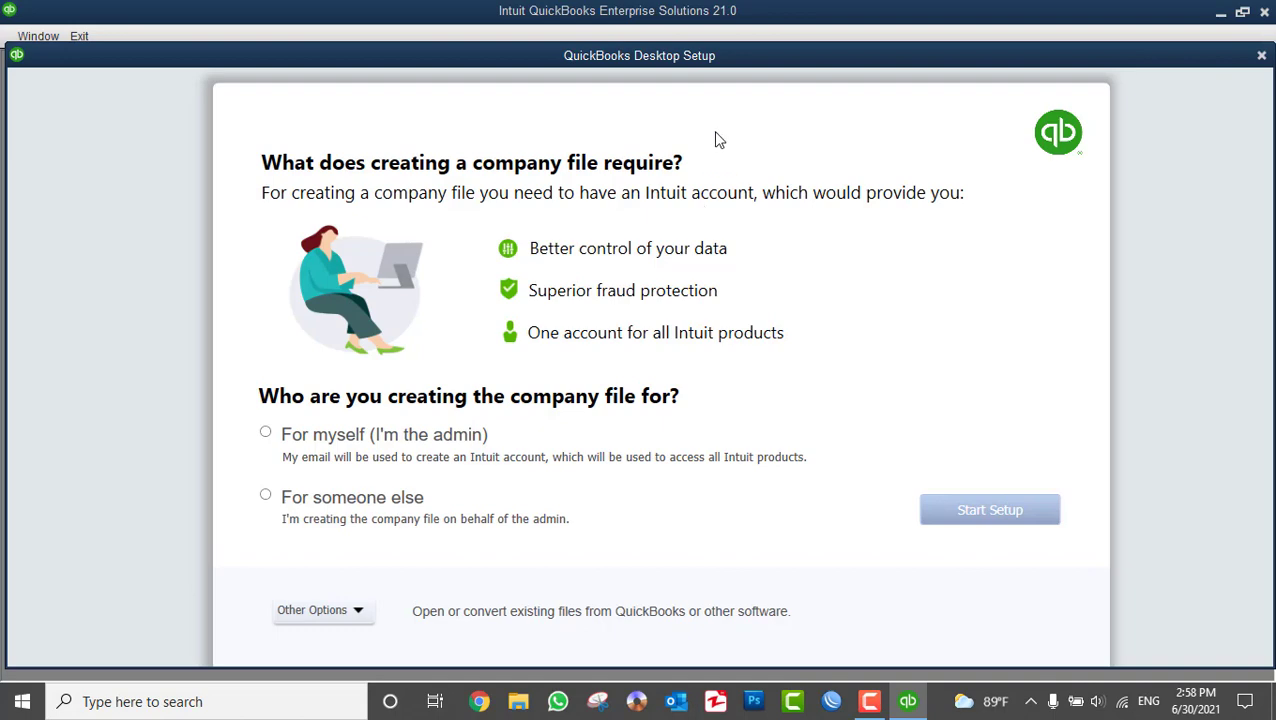
- Nudge the QuickBooks Desktop Setup window, then close it without starting a company
mouse_move(625, 56)
left_mouse_down()
mouse_move(605, 88)
mouse_move(635, 74)
mouse_move(620, 64)
left_mouse_up()
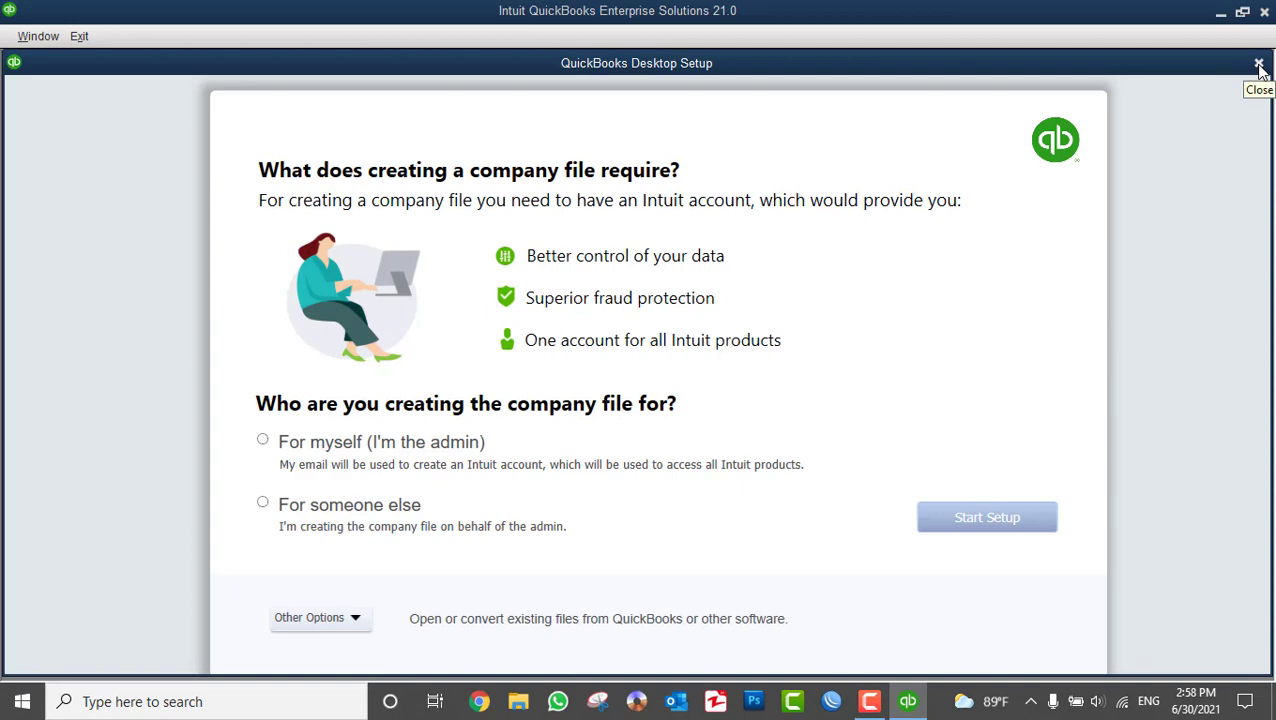
left_click(1259, 65)
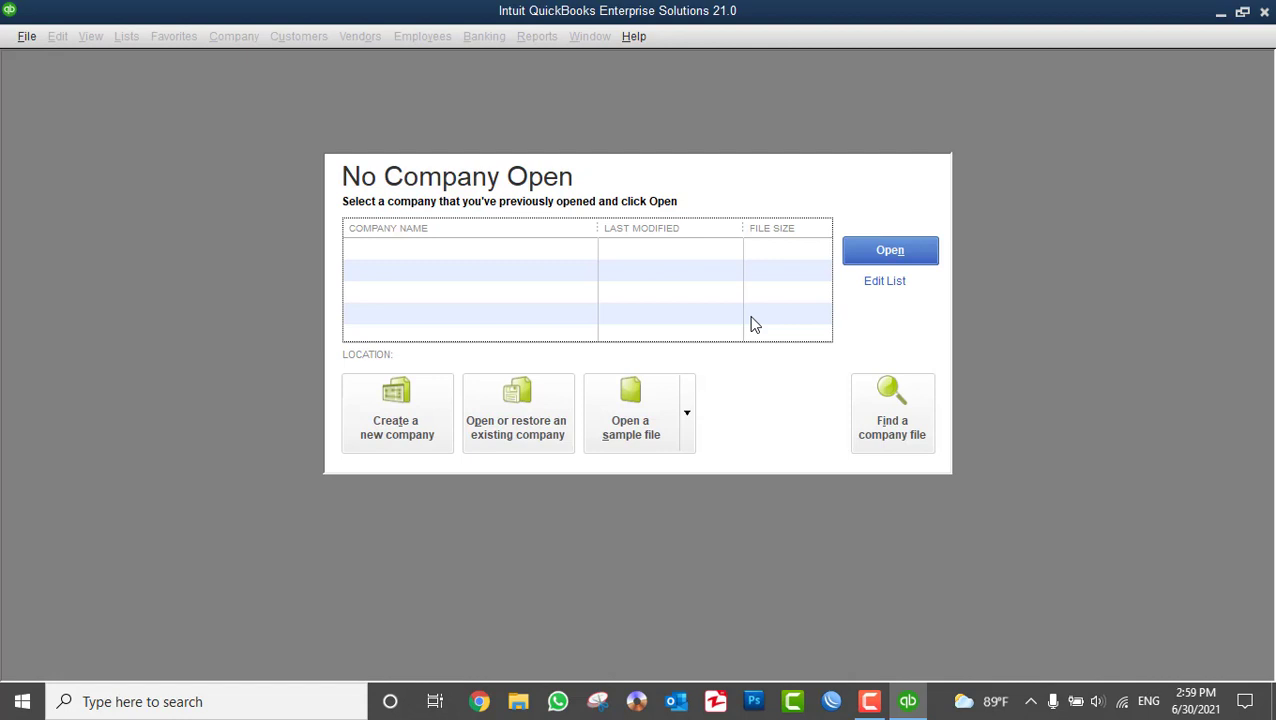
- Choose Create a new company and set the file to be created For someone else
left_click(382, 422)
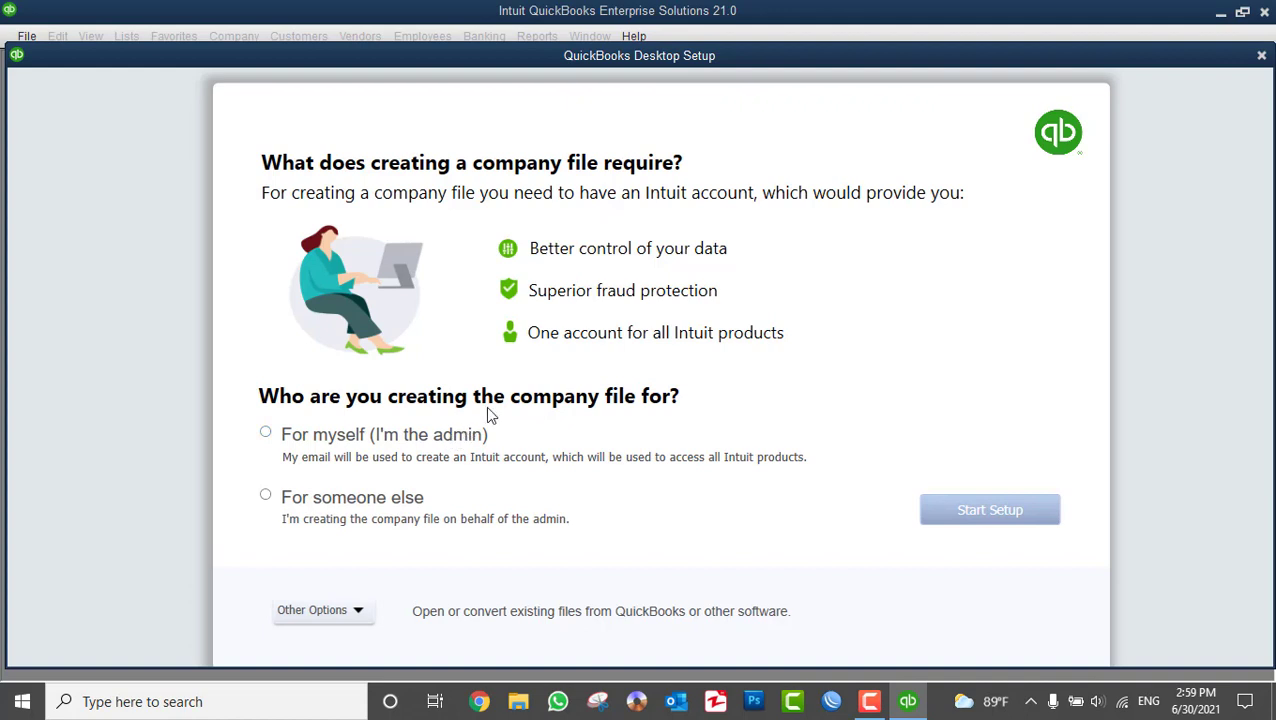
left_click(352, 505)
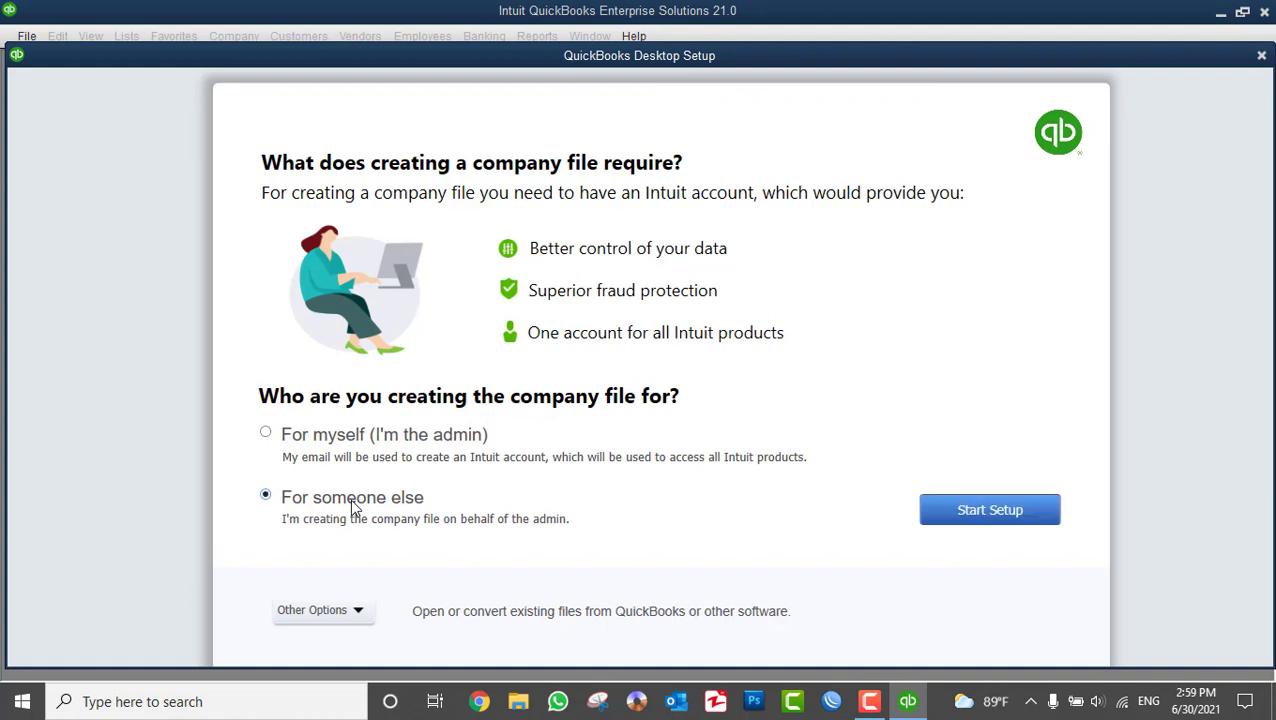
left_click(303, 443)
left_click(353, 509)
left_click(374, 443)
left_click(308, 507)
- Show the Other Options list with Advanced Setup and the data conversion choices
left_click(336, 613)
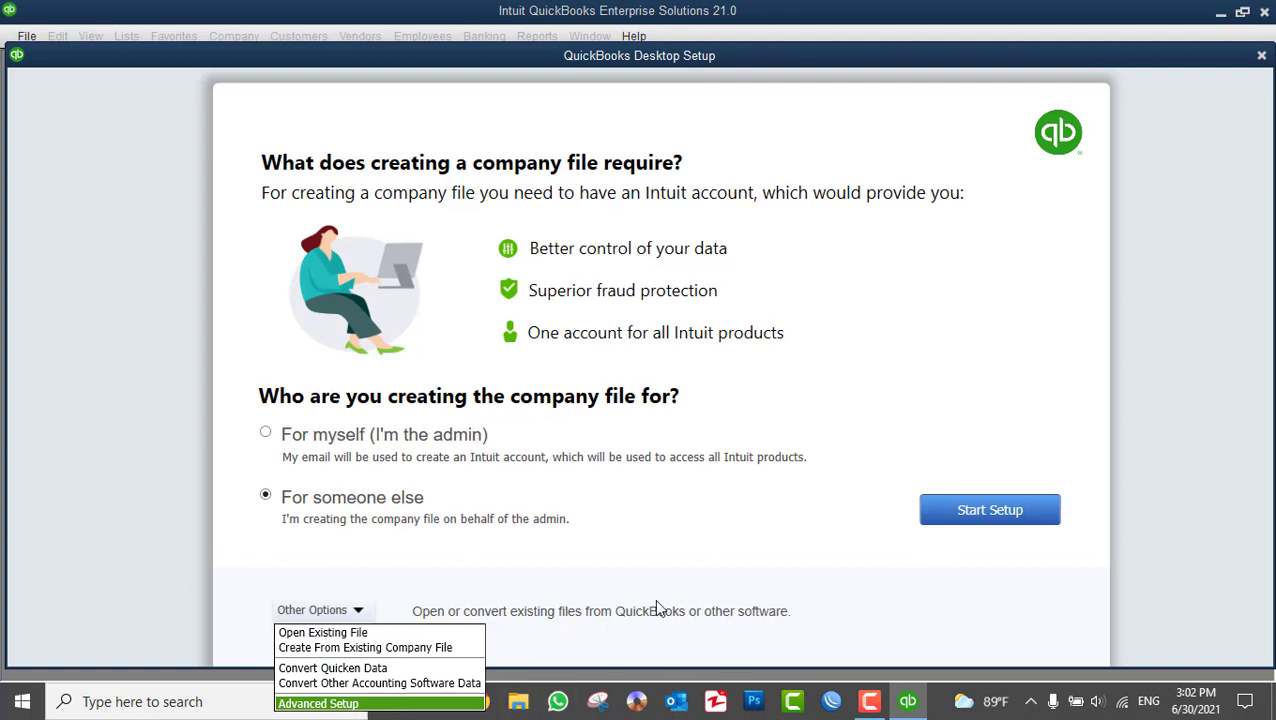
- Browse the Other Options list (Advanced Setup, Convert Quicken Data) and close it without choosing
key("Up")
key("Up")
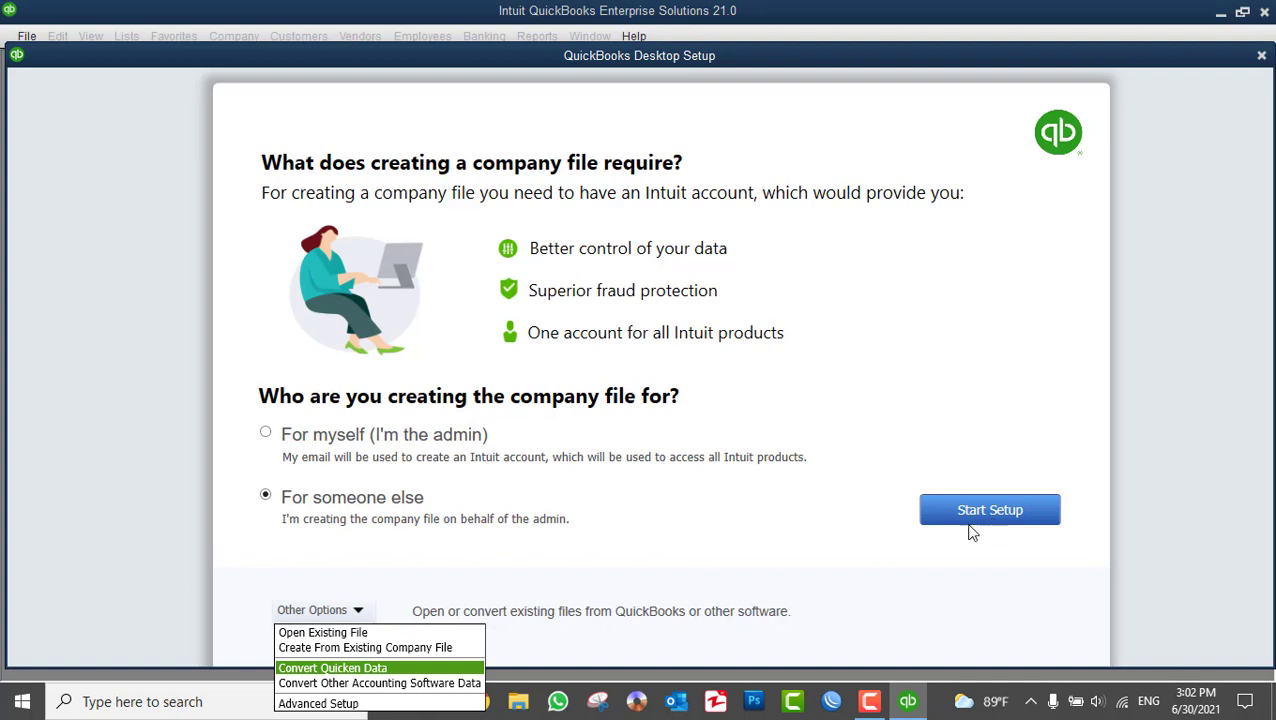
key("Down")
key("Down")
key("Up")
key("Up")
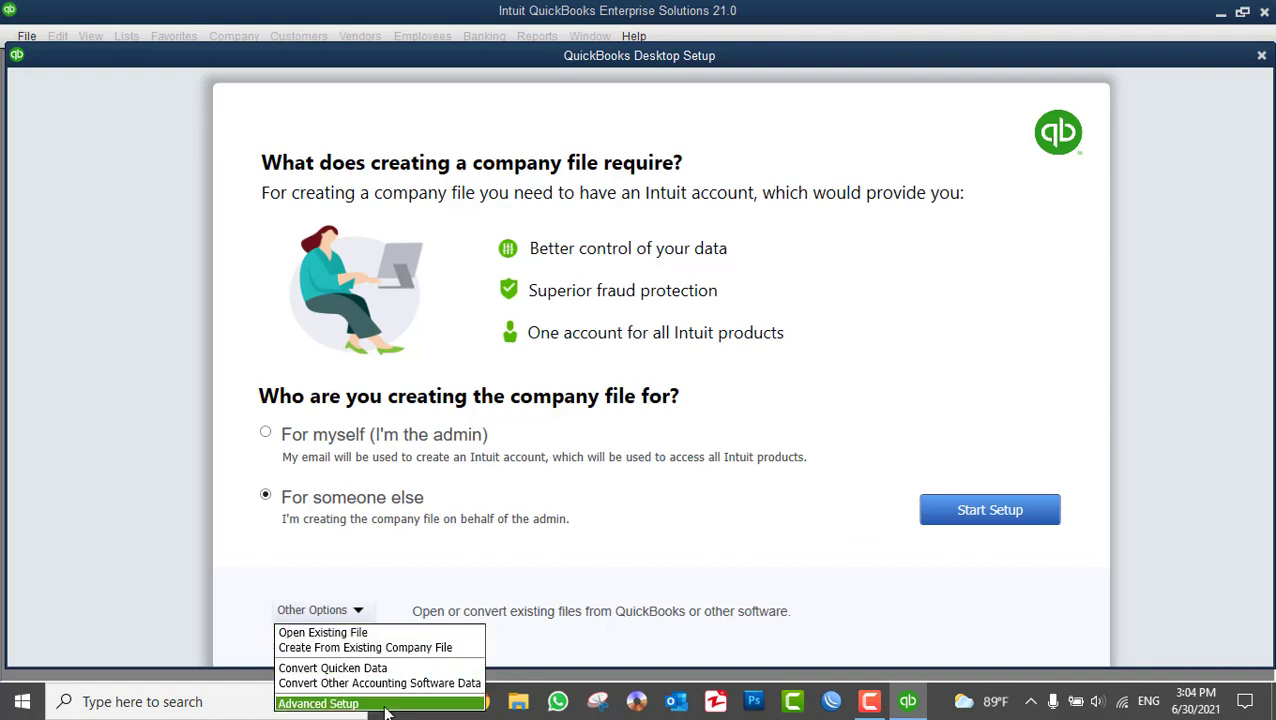
left_click(753, 157)
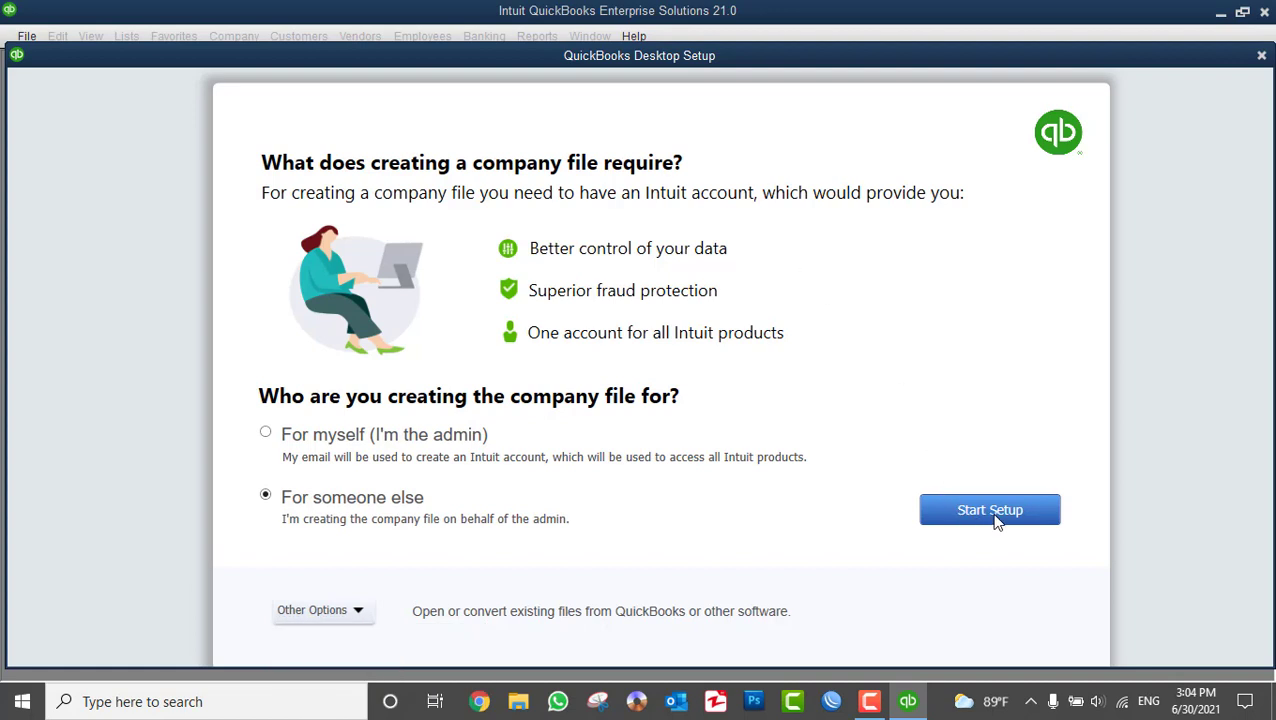
left_click(340, 611)
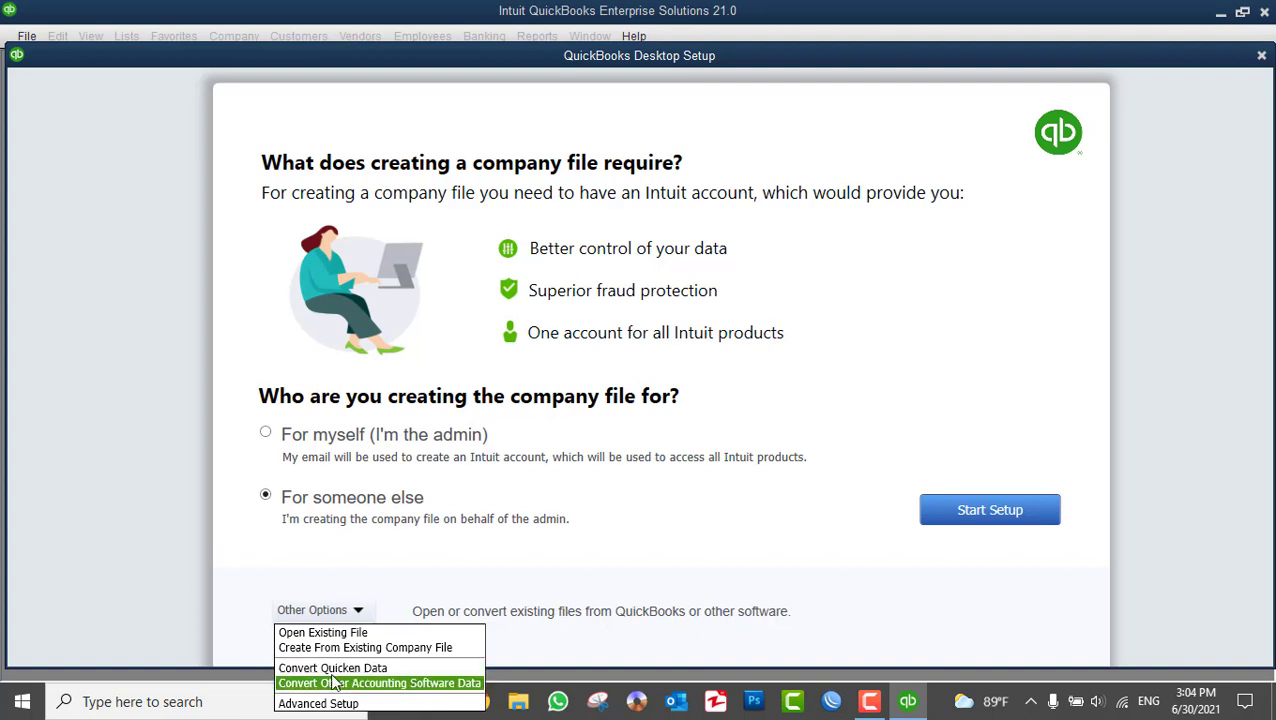
left_click(810, 203)
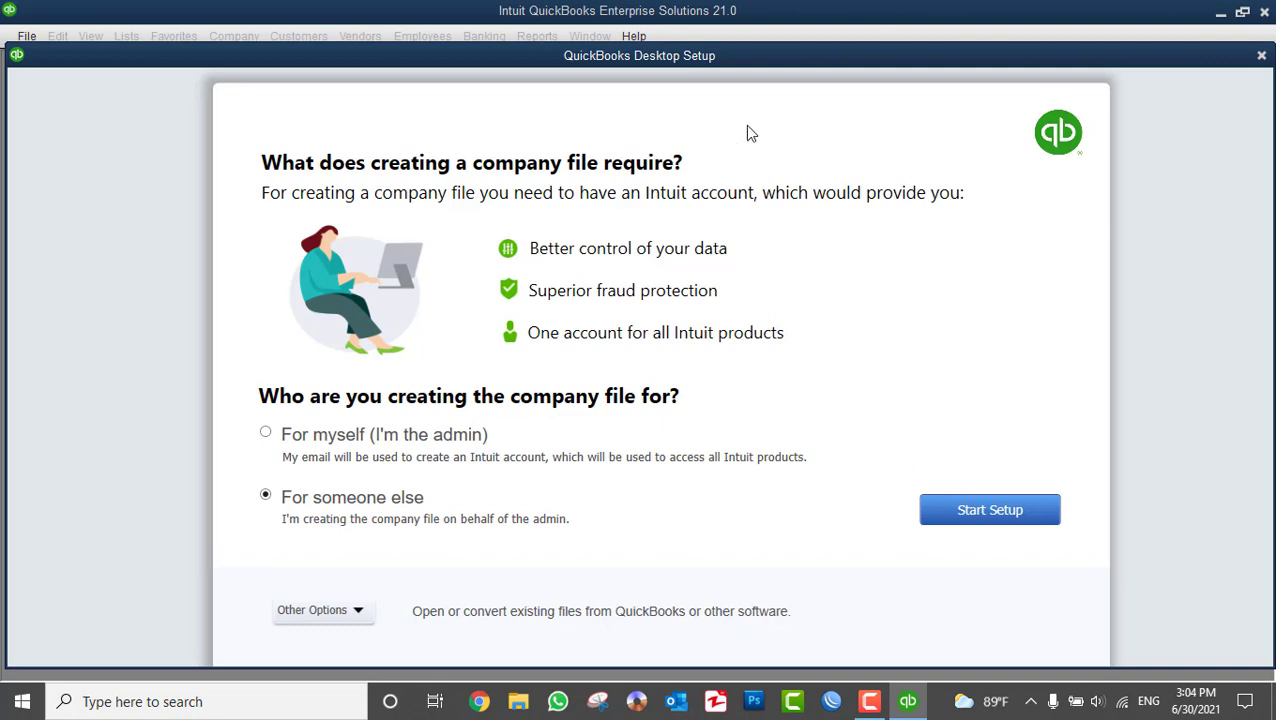
left_click_drag(726, 55, 734, 54)
- Start setup and enter 'QuickBooks Professional training Center' as the Business Name
left_click(983, 507)
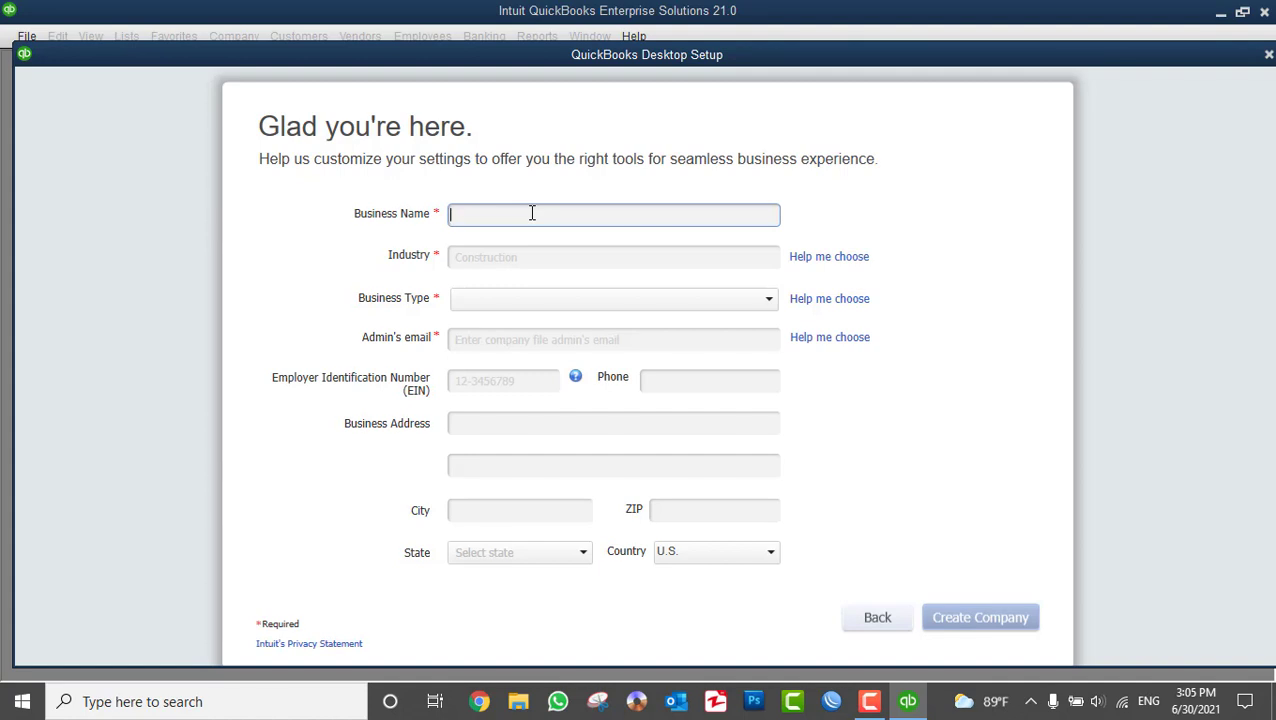
type("QuickBooks Professional training Center")
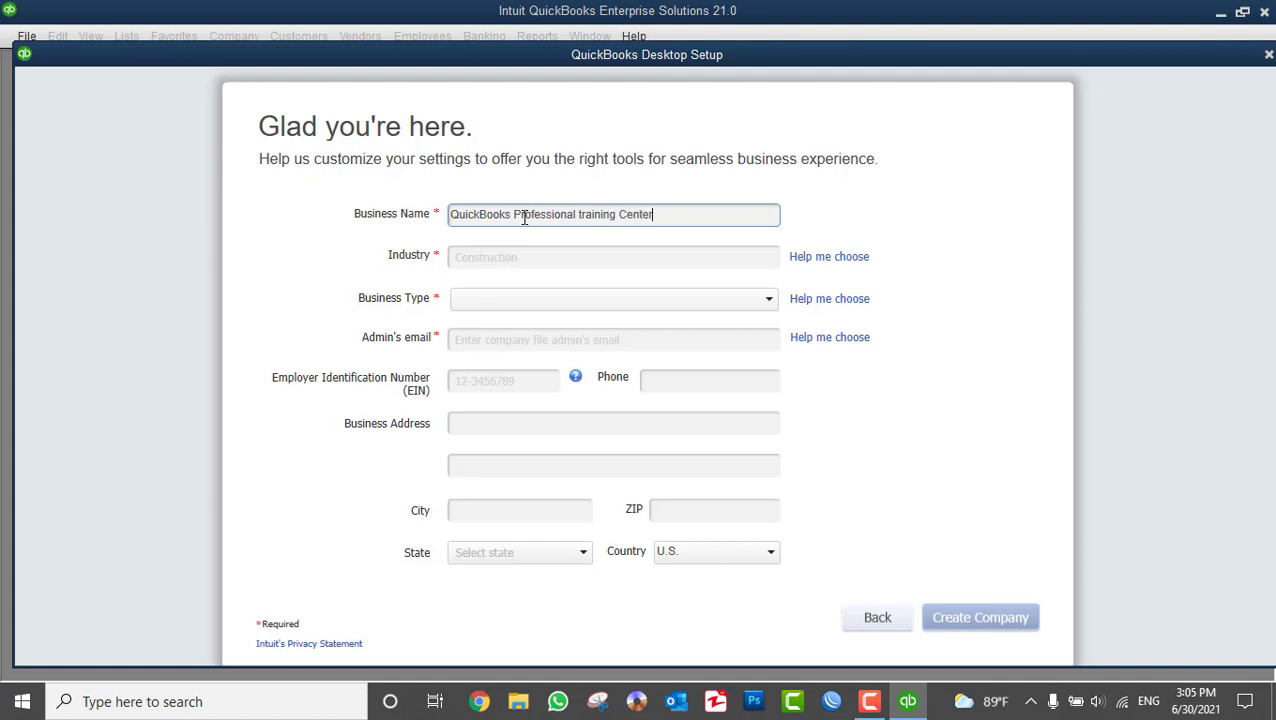
- Try several industry searches and pick Professional Consulting as the industry
left_click(486, 259)
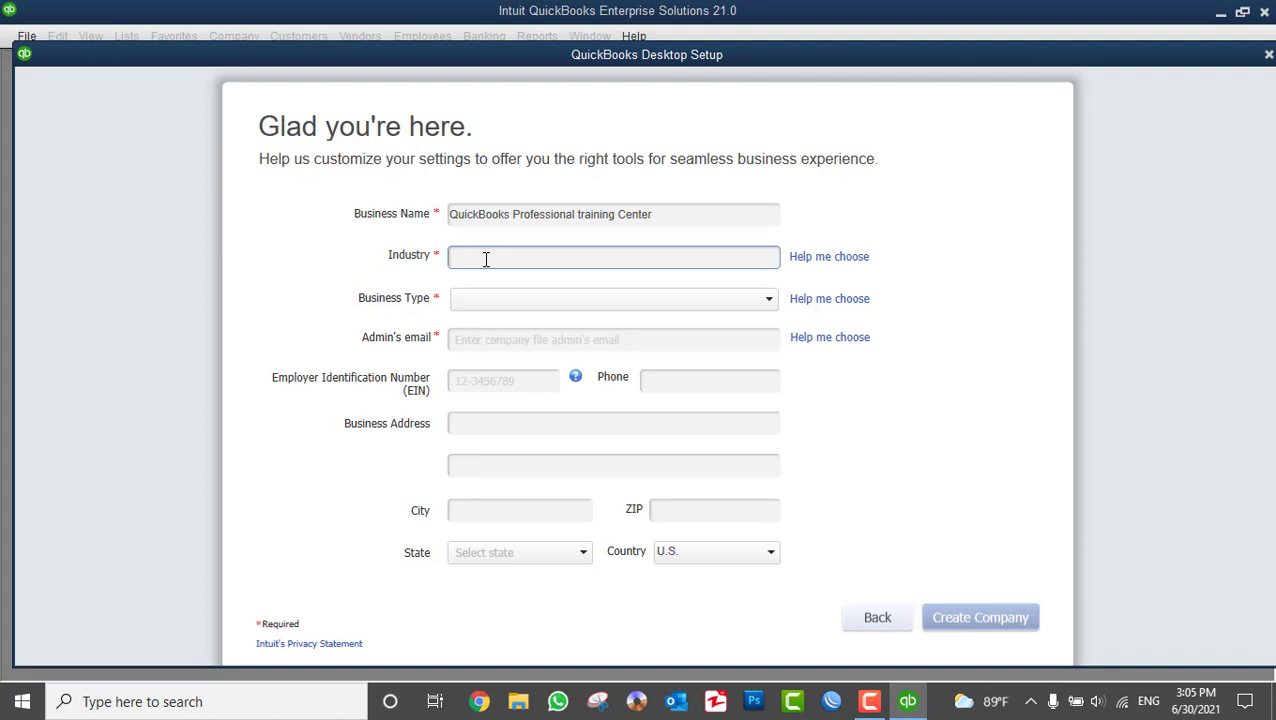
type("Pr")
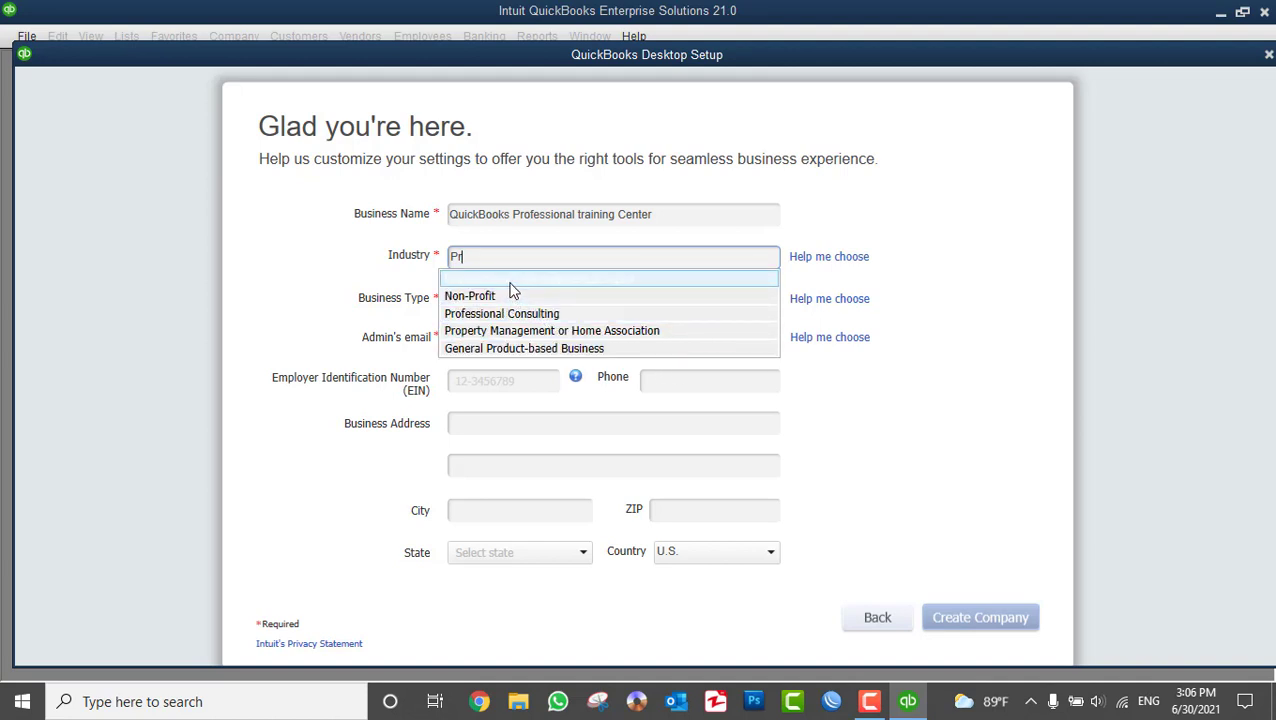
key("BackSpace")
key("BackSpace")
type("D")
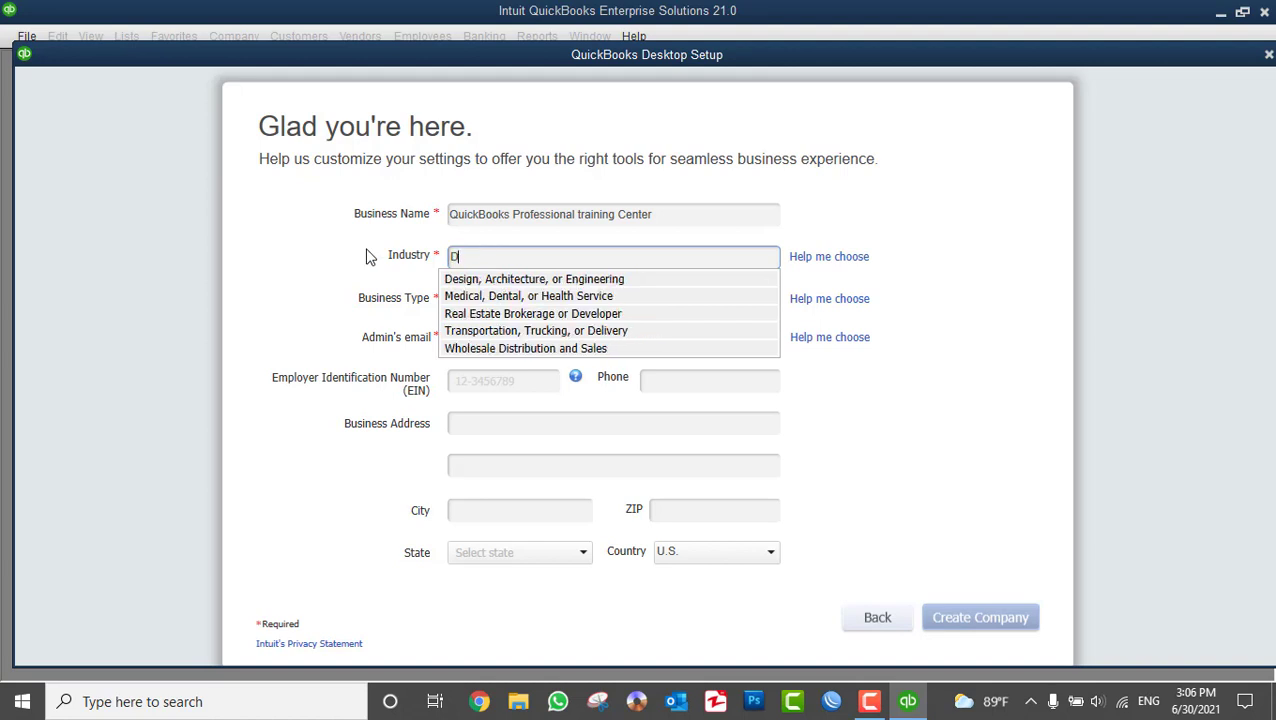
type("ent")
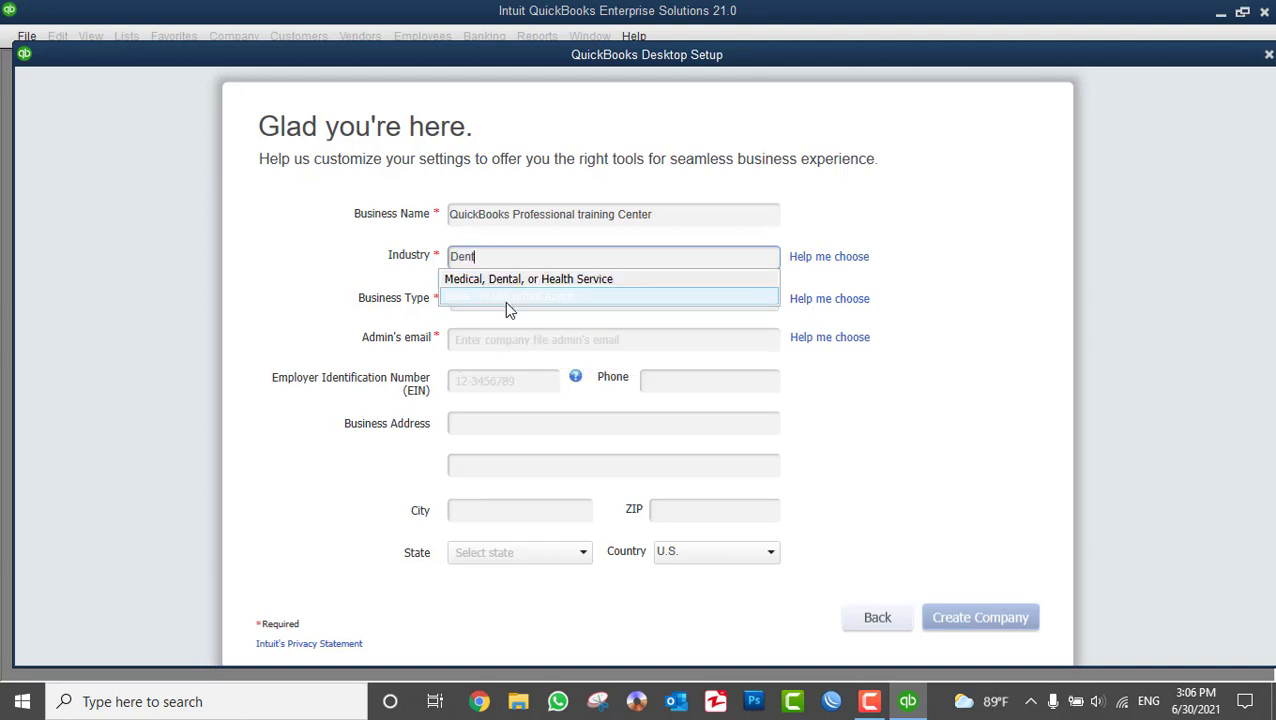
key("ctrl+a")
type("W")
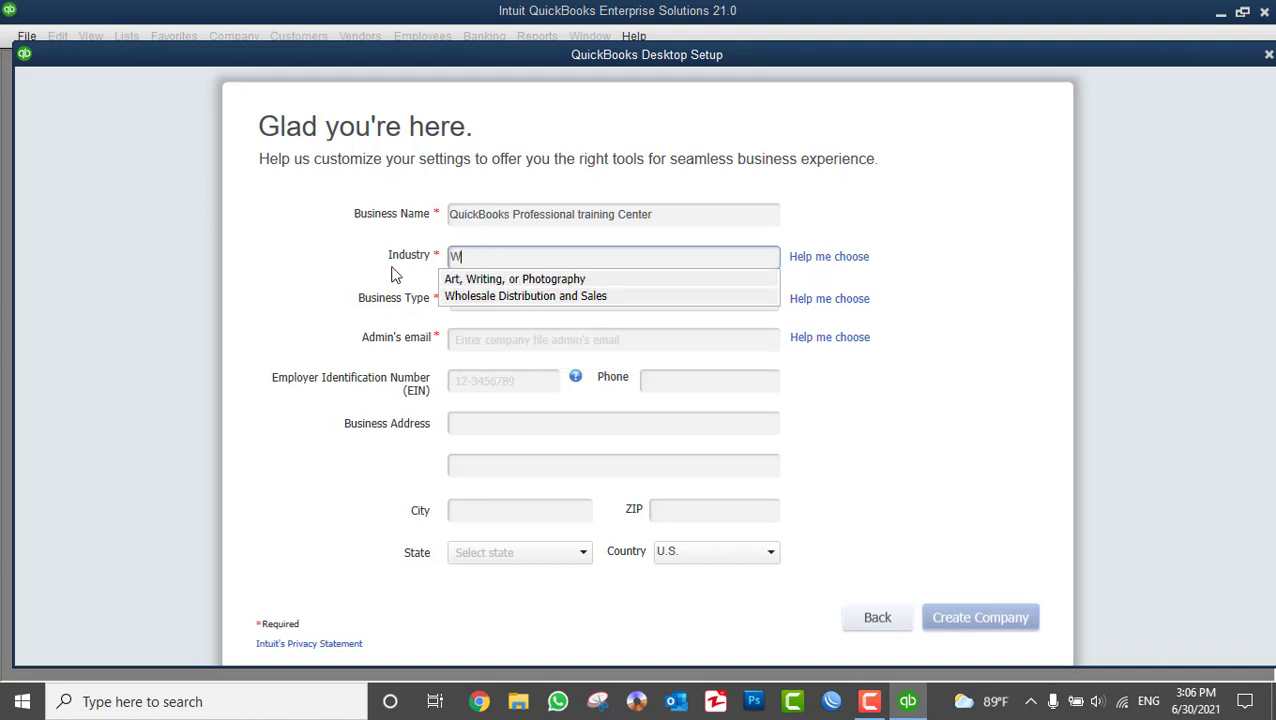
type("ho")
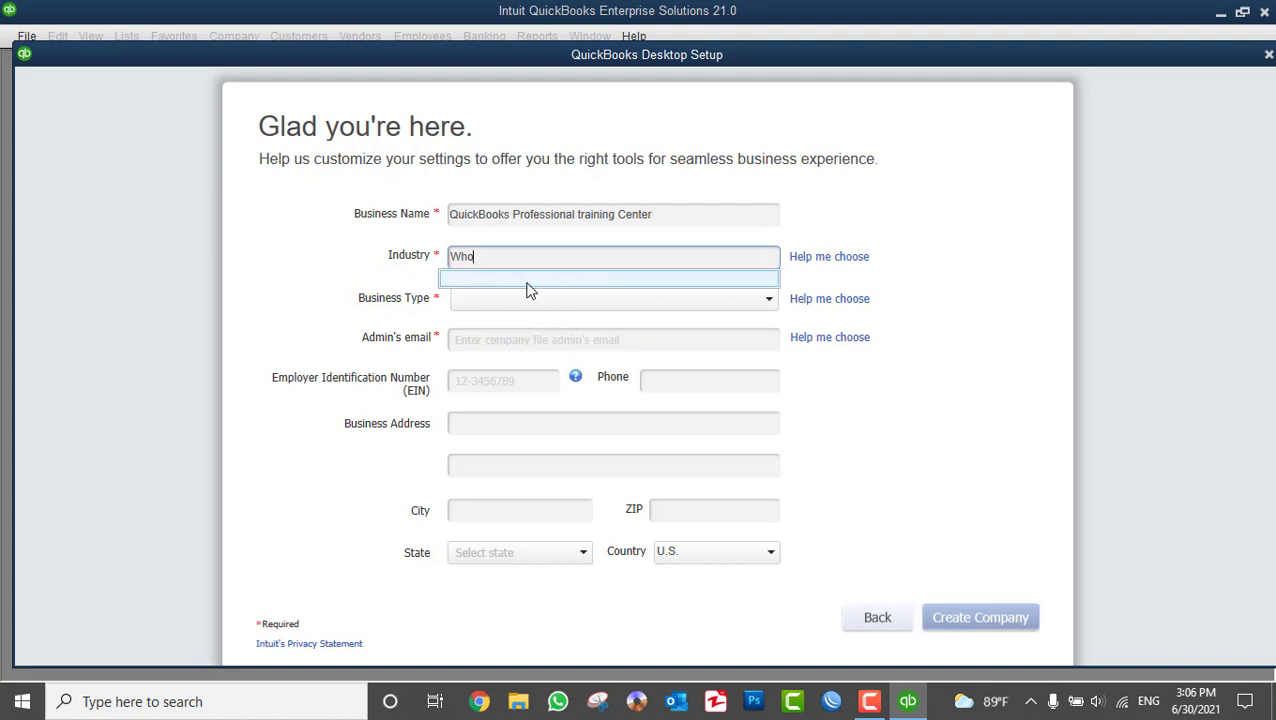
key("ctrl+a")
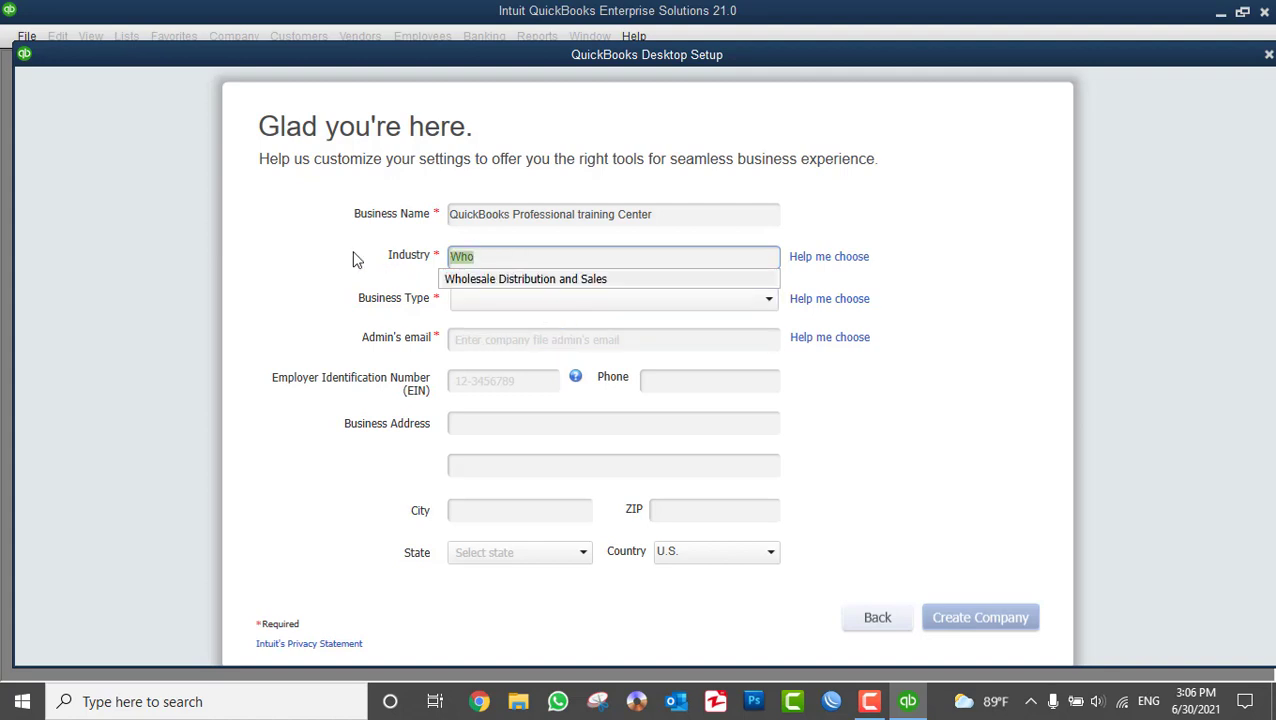
type("Prof")
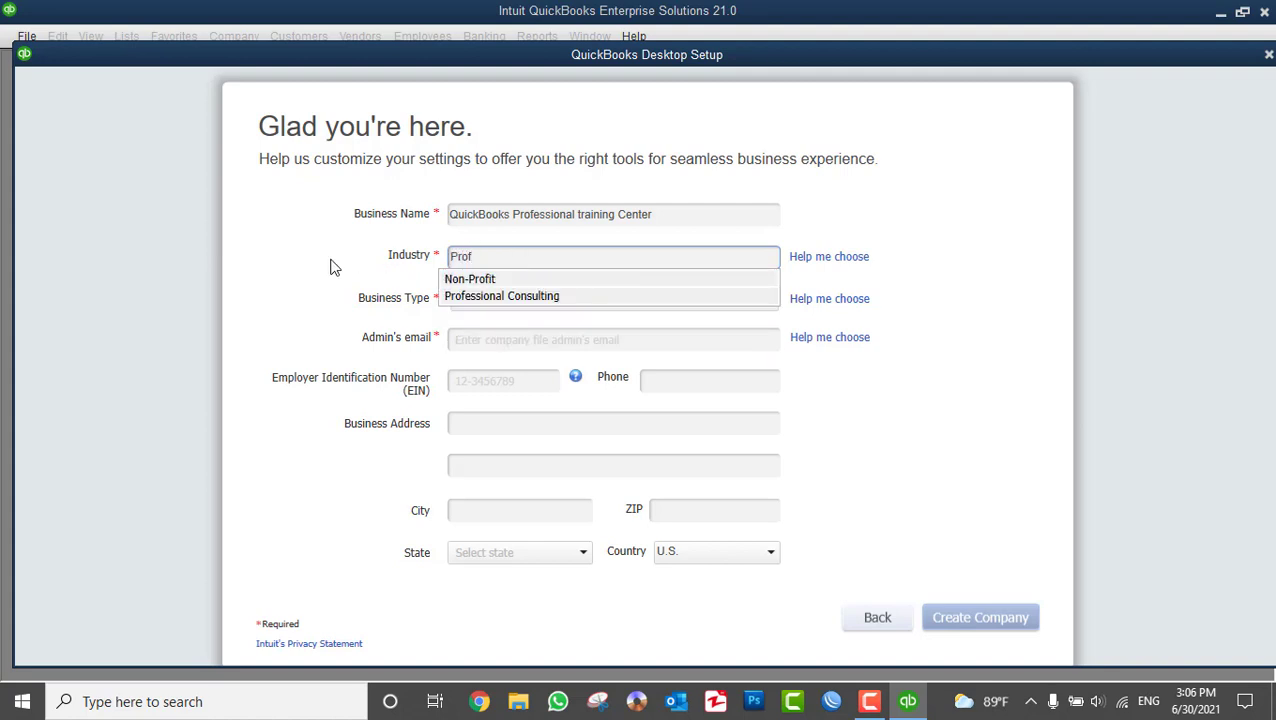
left_click(463, 298)
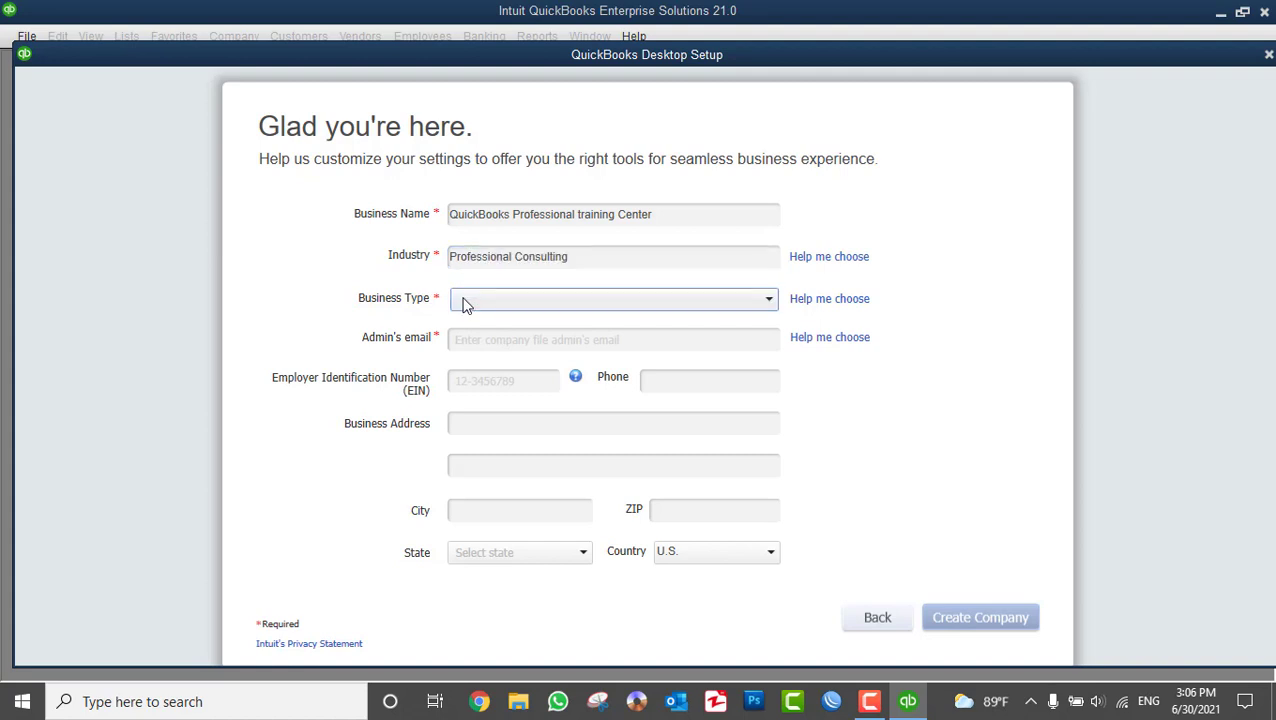
- Replace the industry with Accounting or Bookkeeping by searching 'Boo'
left_click(545, 256)
key("ctrl+a")
type("Boo")
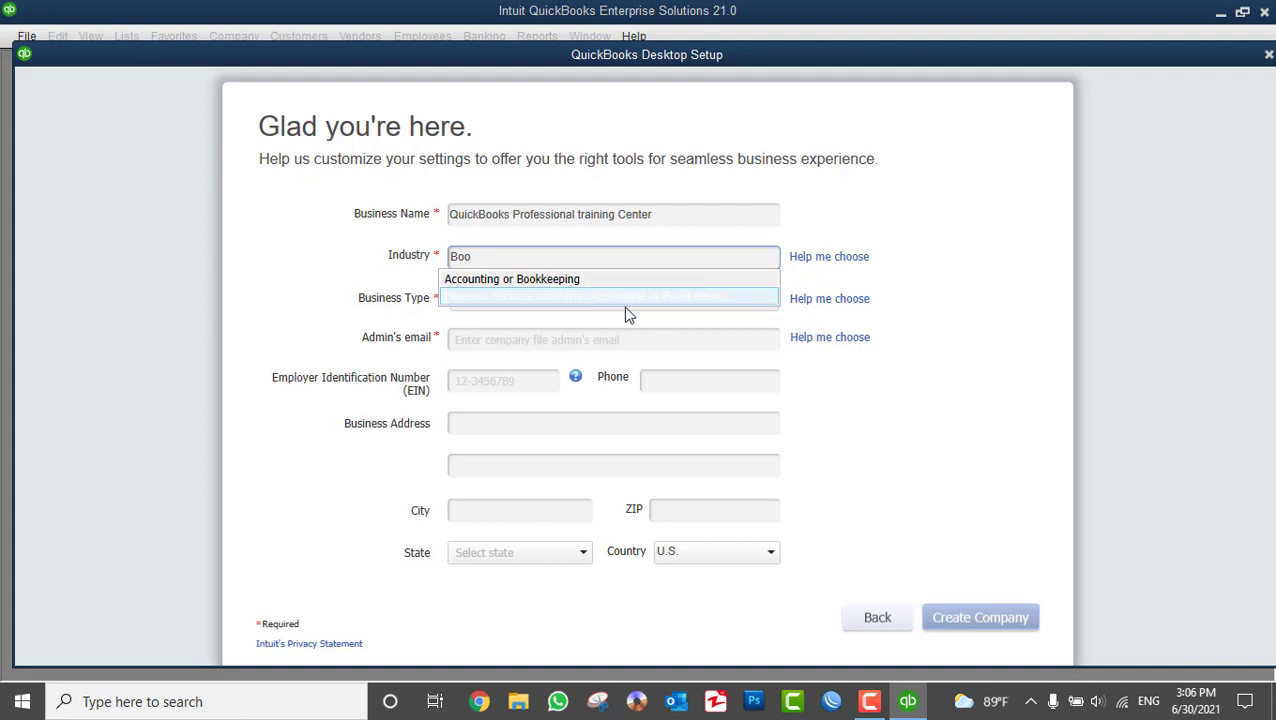
left_click(526, 281)
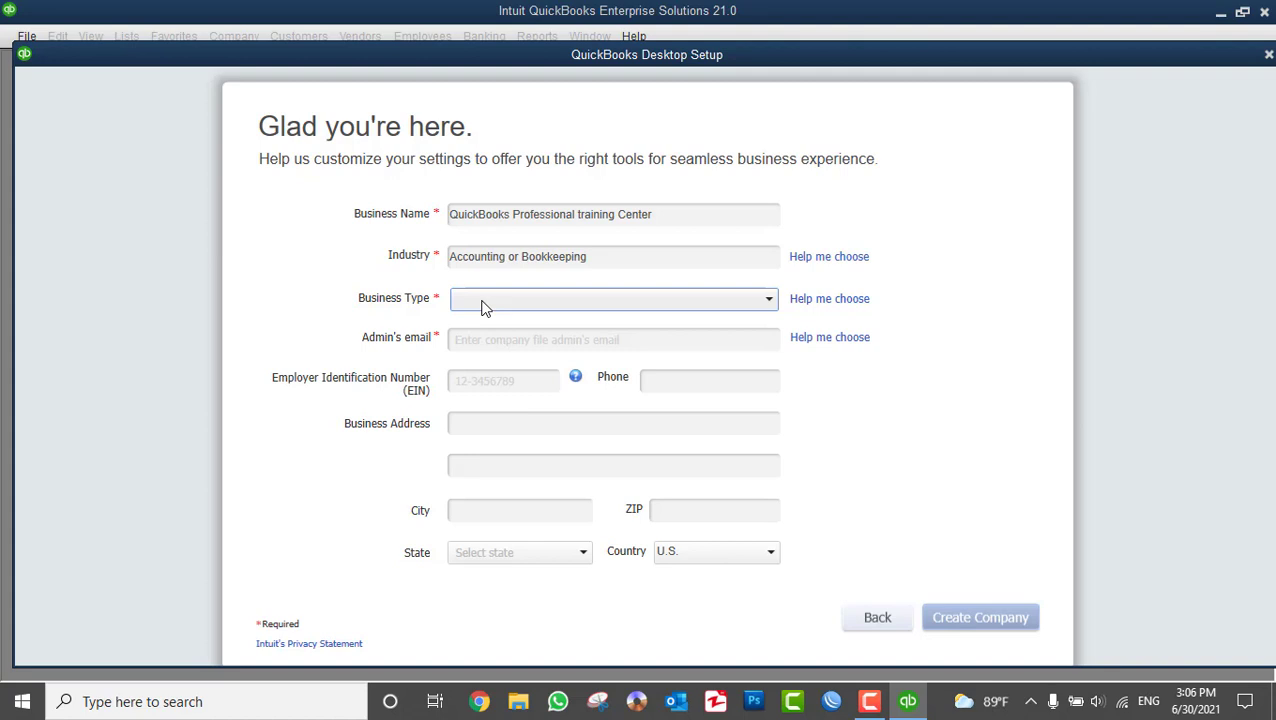
left_click(483, 307)
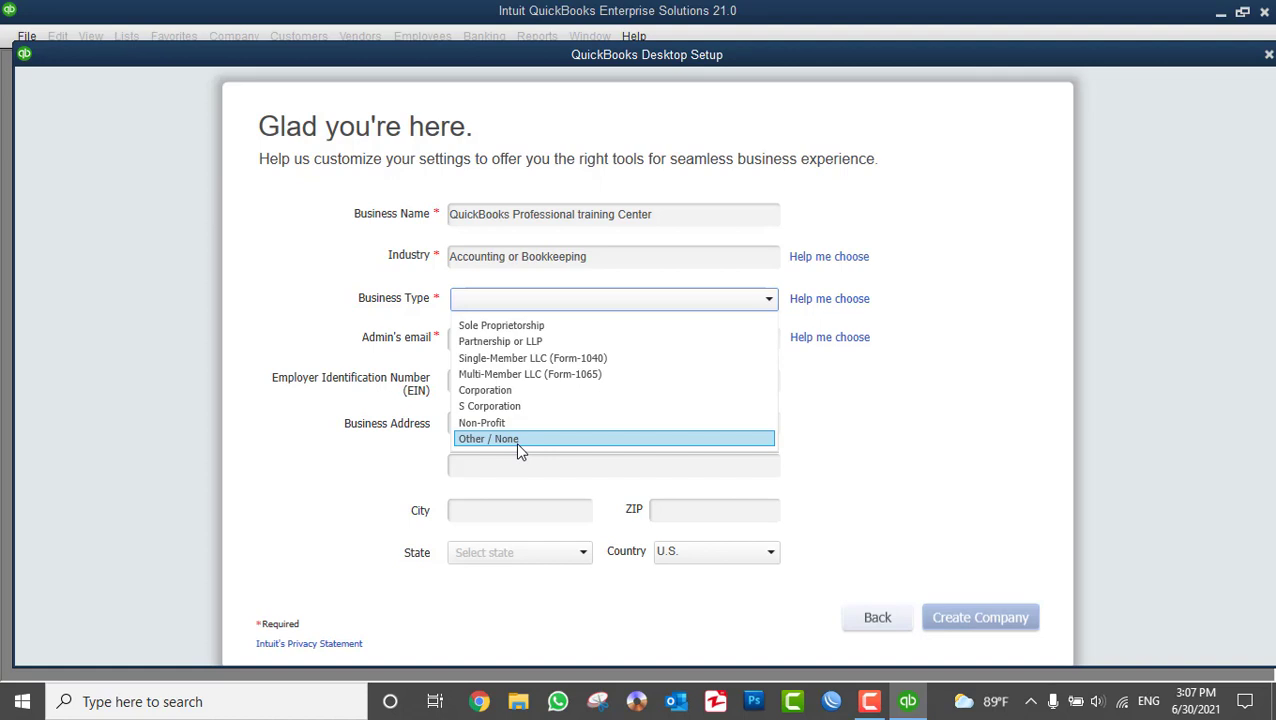
left_click(505, 330)
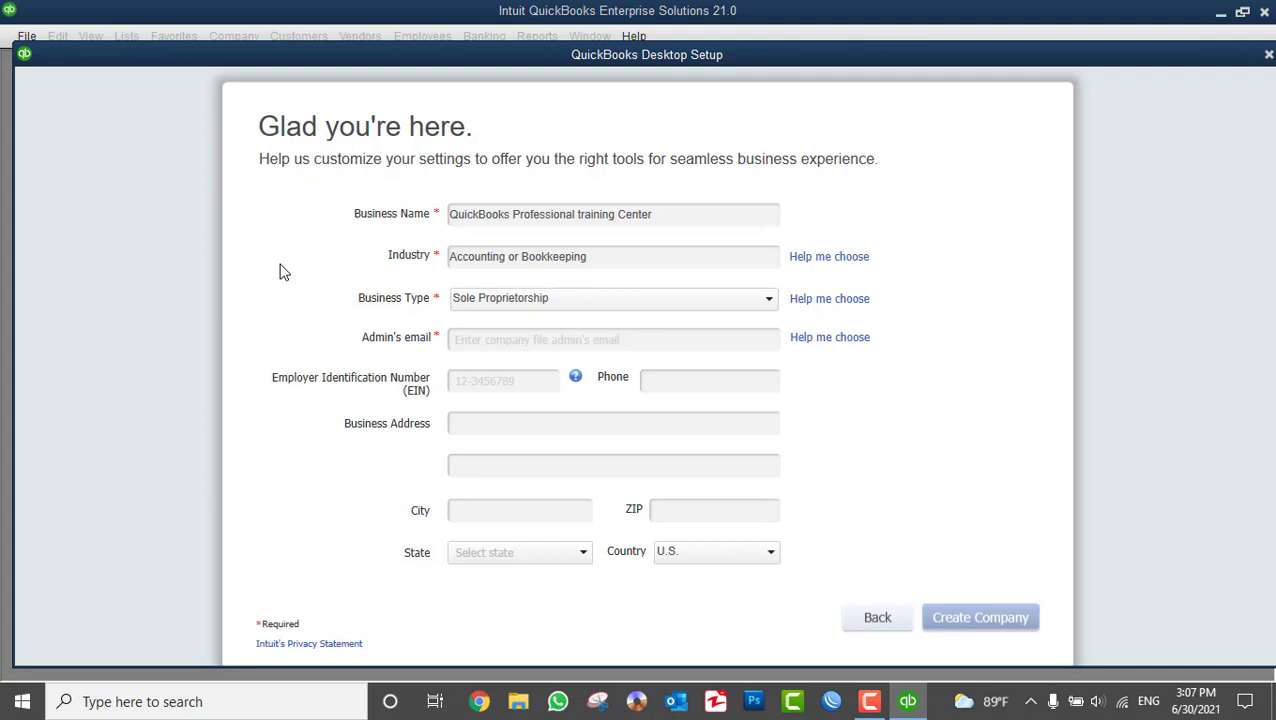
left_click(491, 344)
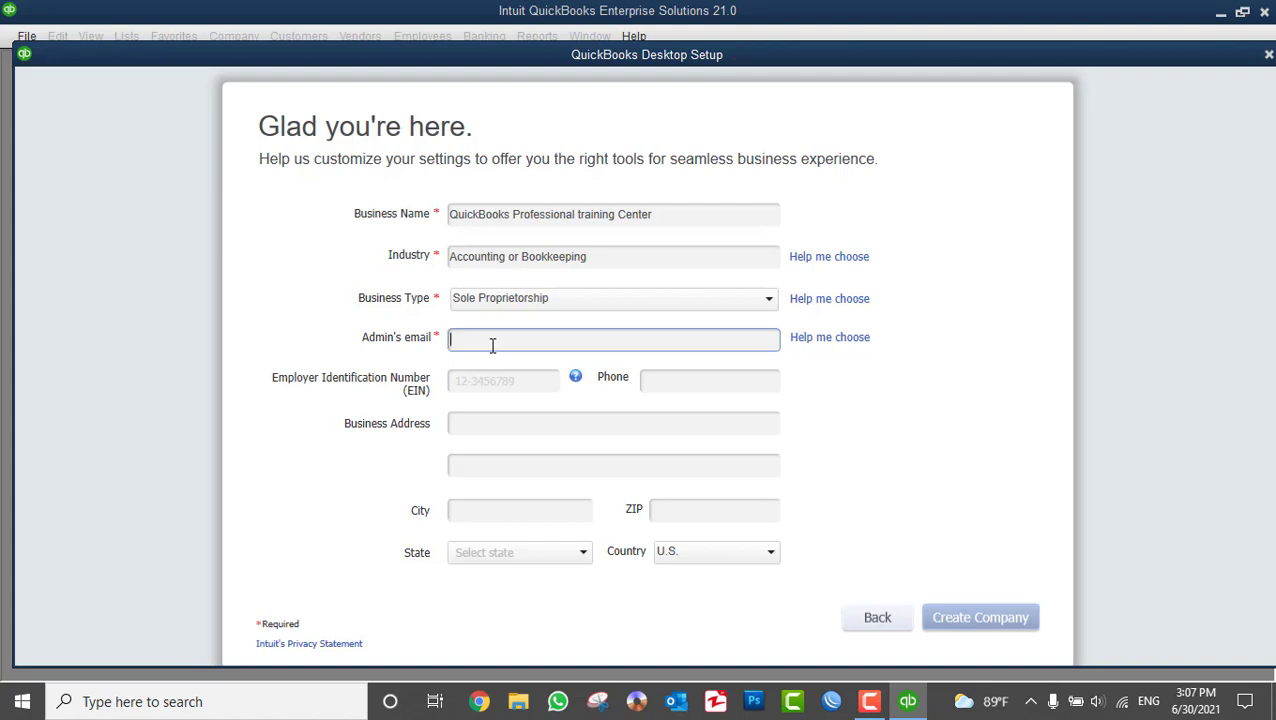
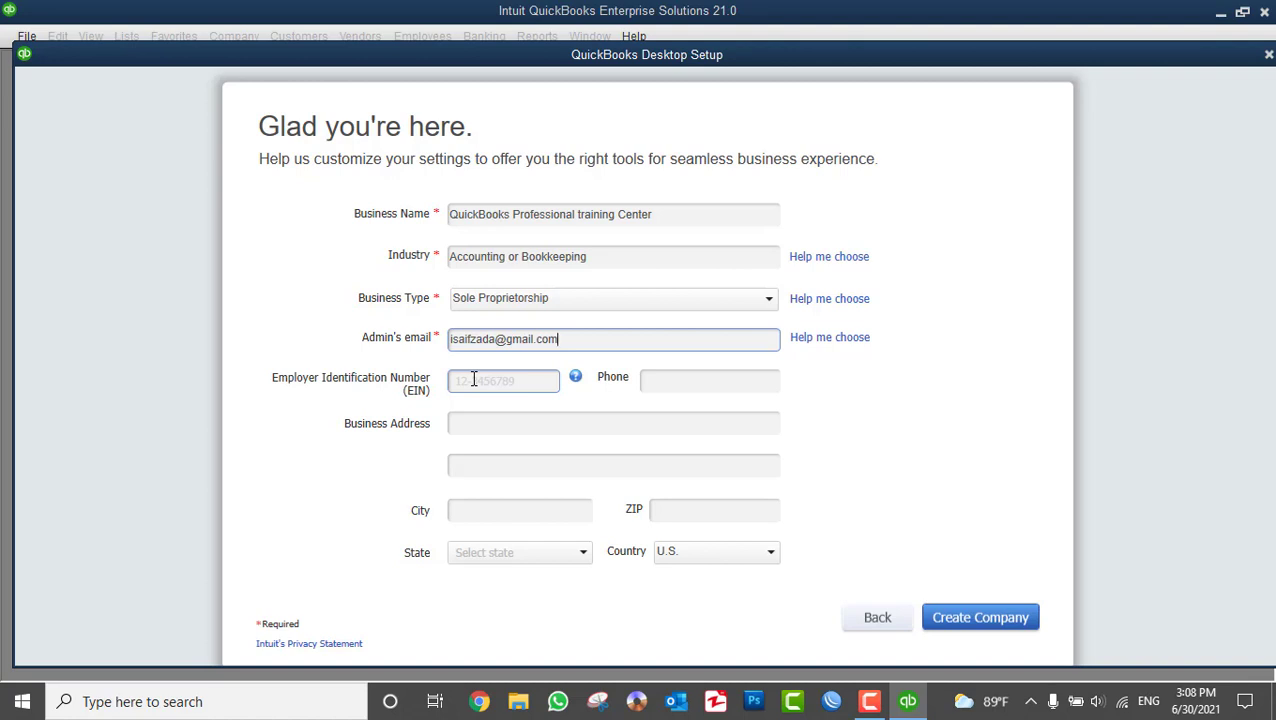
- Enter the admin's e-mail, EIN 123456789, the company phone number, and begin the street address
left_click(474, 379)
type("12345")
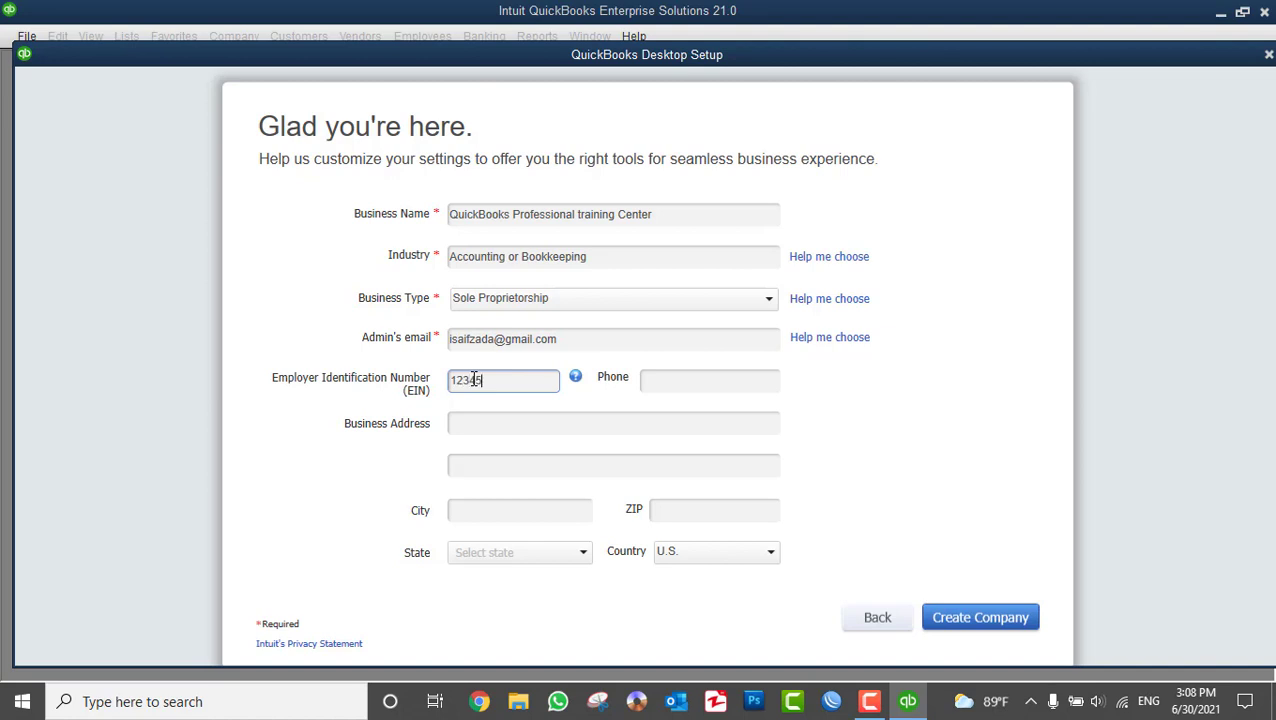
type("6789")
left_click(679, 382)
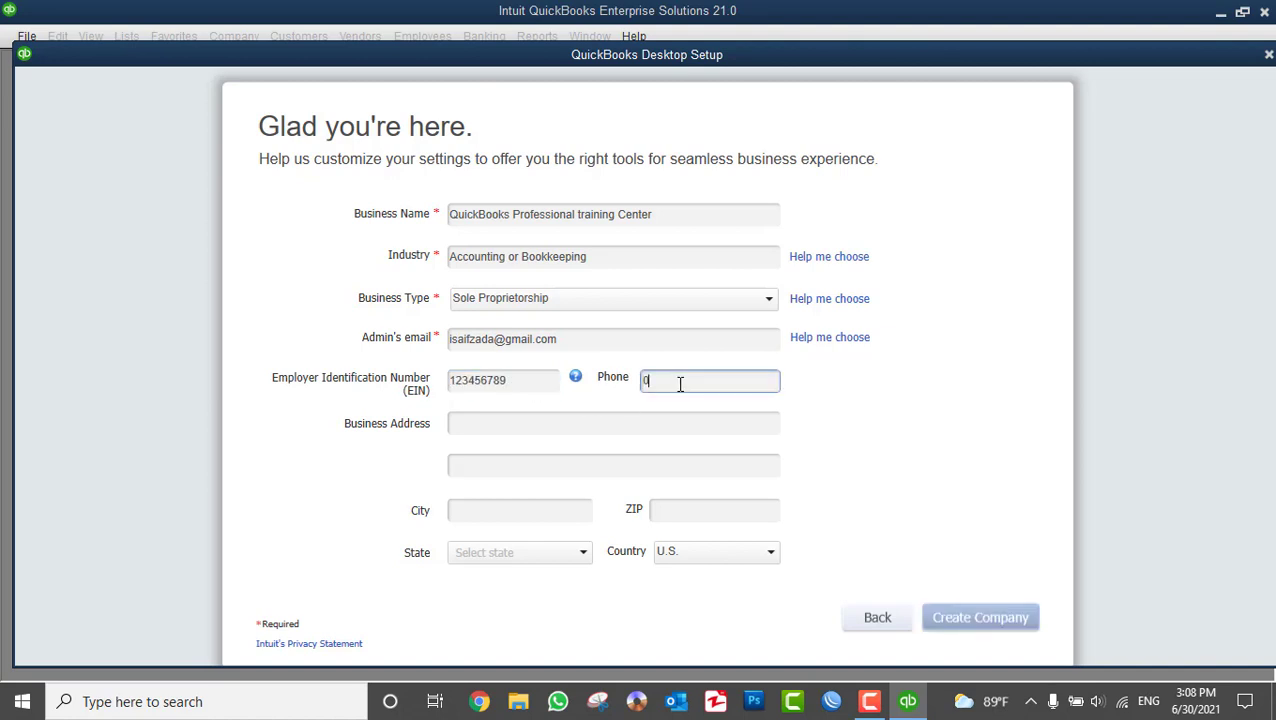
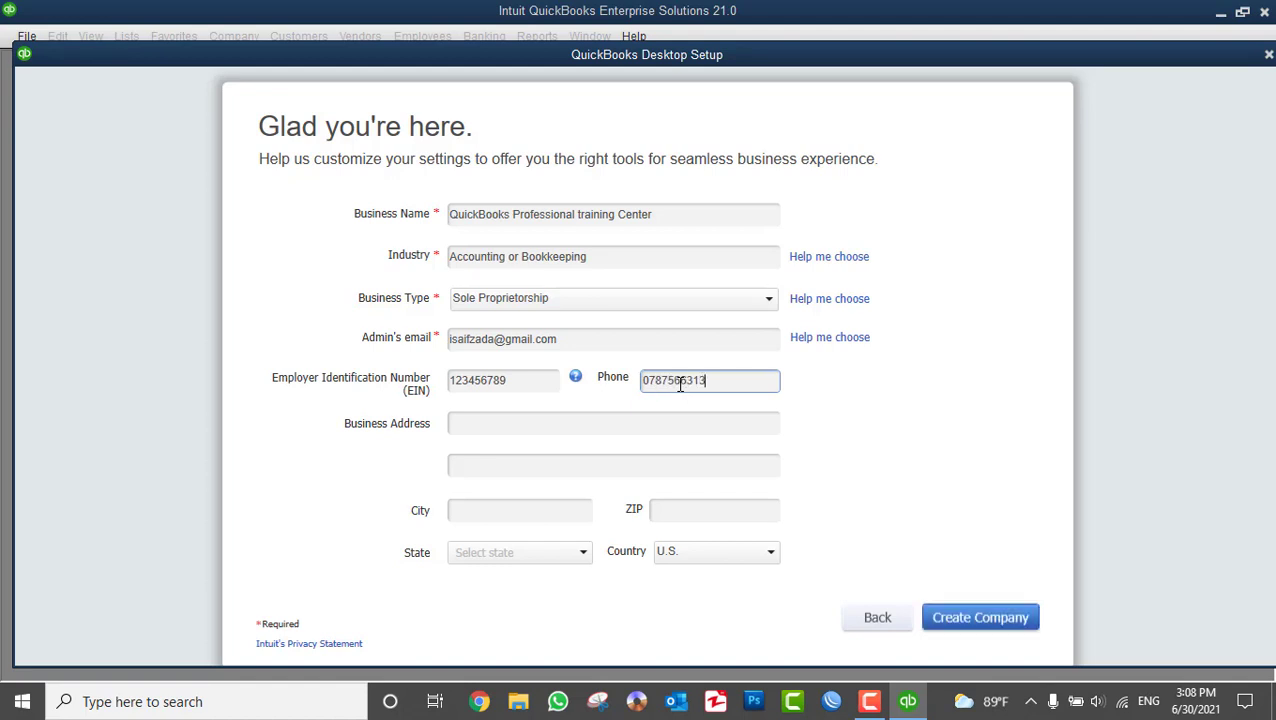
left_click(570, 430)
type("Kot")
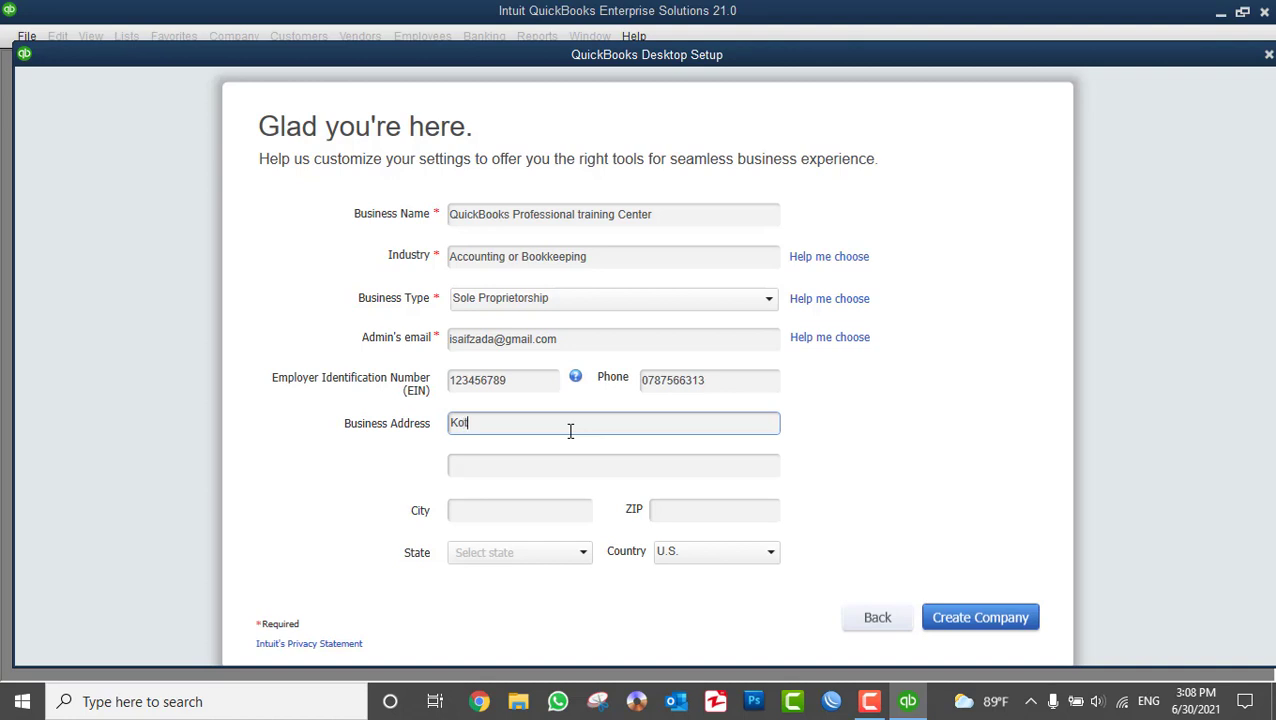
type("i-e-sangi, 1004")
- Finish the business address with the city, moving the postal code into the ZIP field
left_click(517, 466)
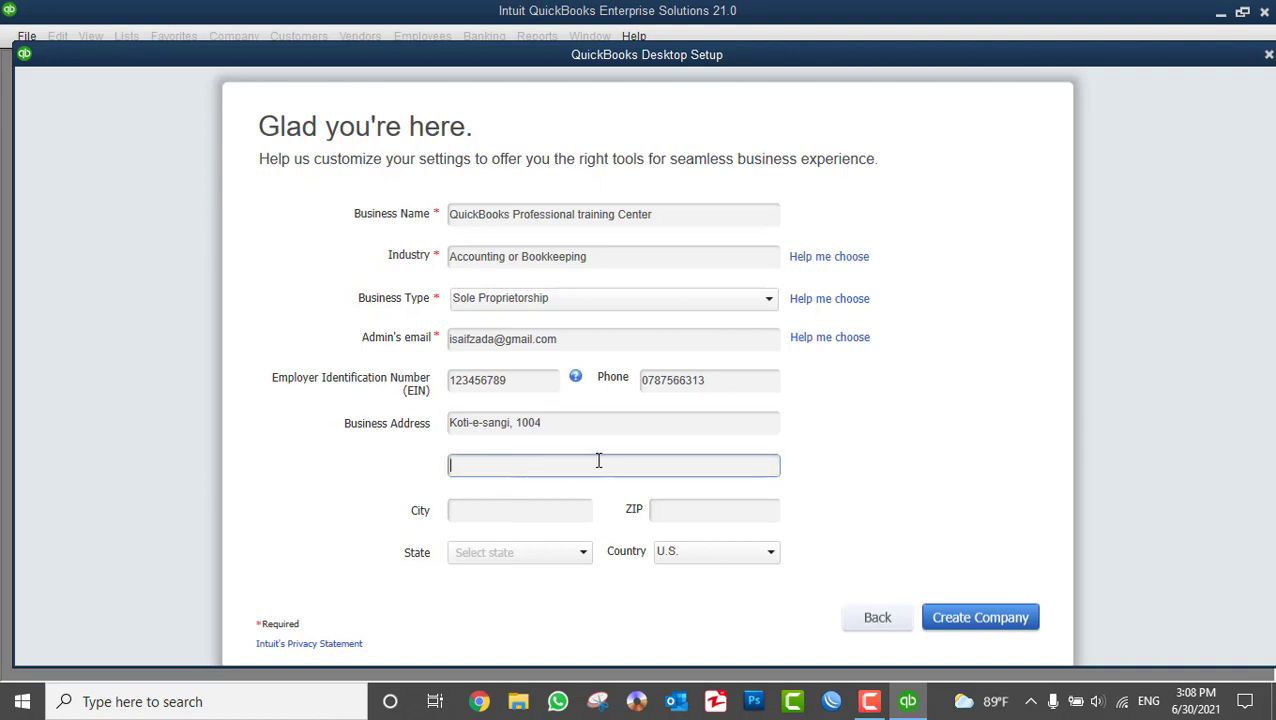
left_click(555, 511)
type("Kabul")
left_click(535, 425)
left_click_drag(550, 422, 514, 422)
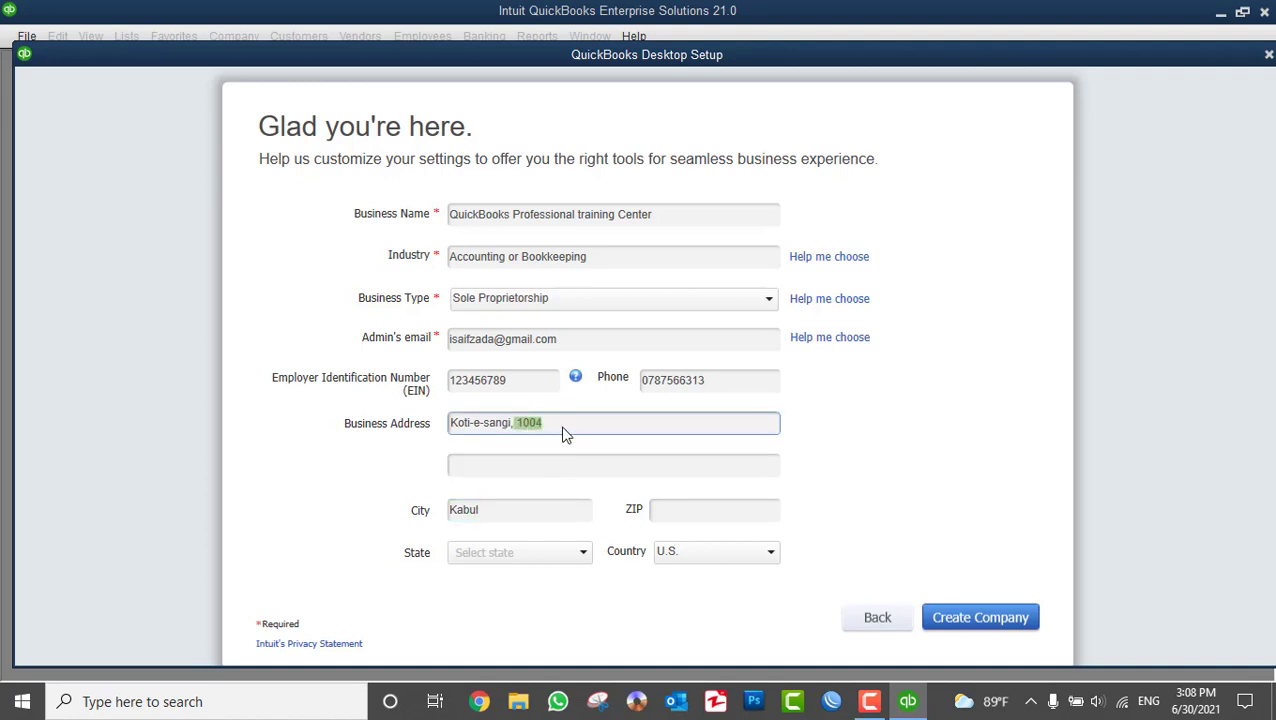
key("ctrl+x")
key("BackSpace")
left_click(662, 510)
key("ctrl+v")
left_click(744, 467)
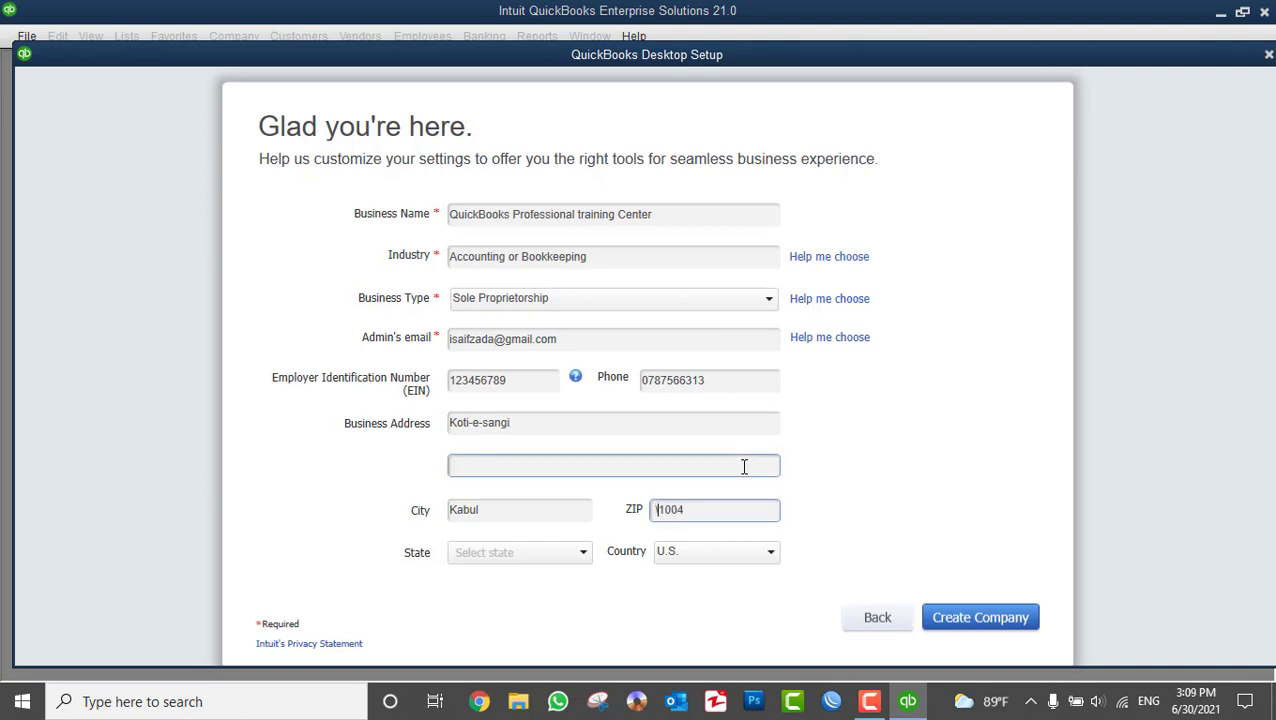
- Look over the State list, then set the company's Country to Other
left_click(517, 566)
left_click(576, 614)
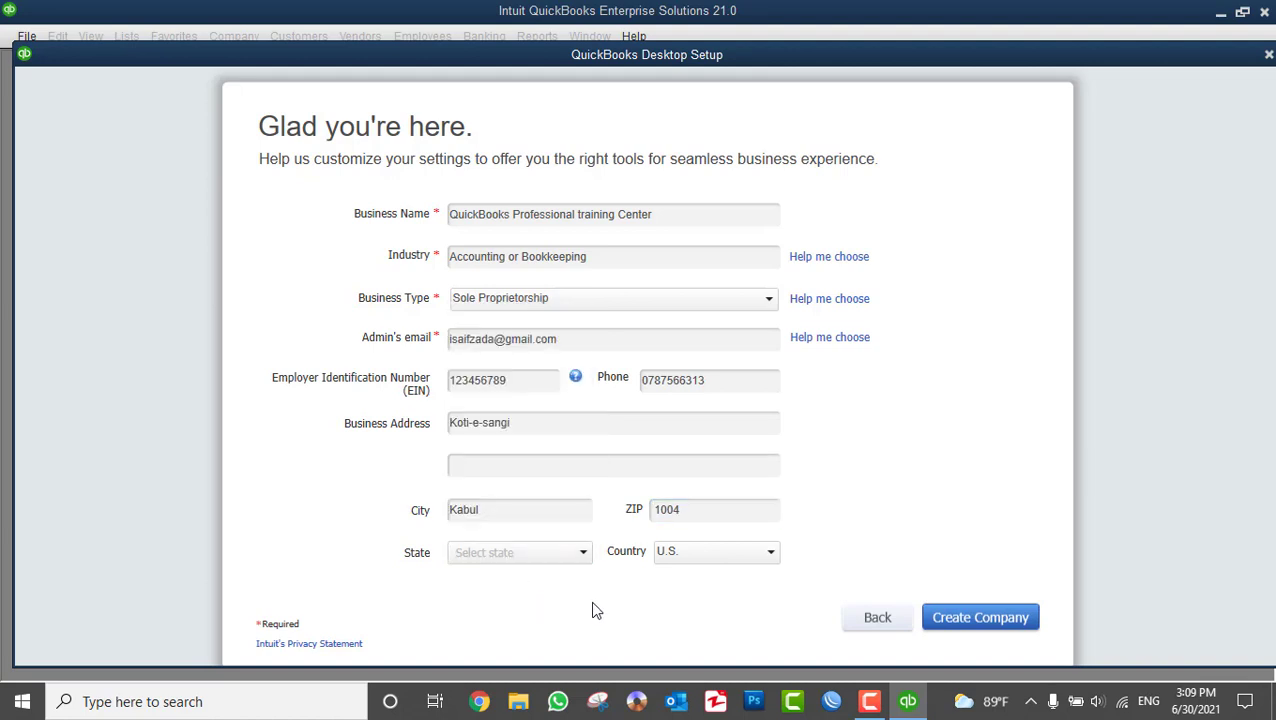
left_click(678, 560)
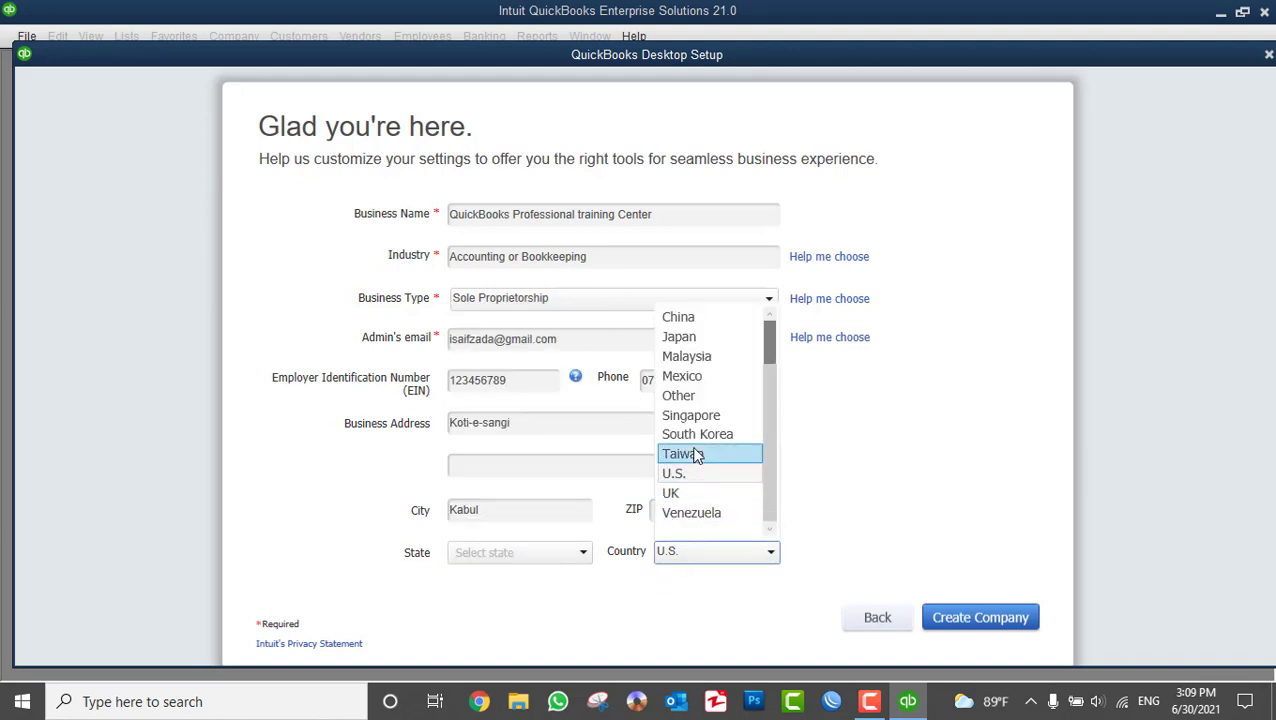
left_click(702, 396)
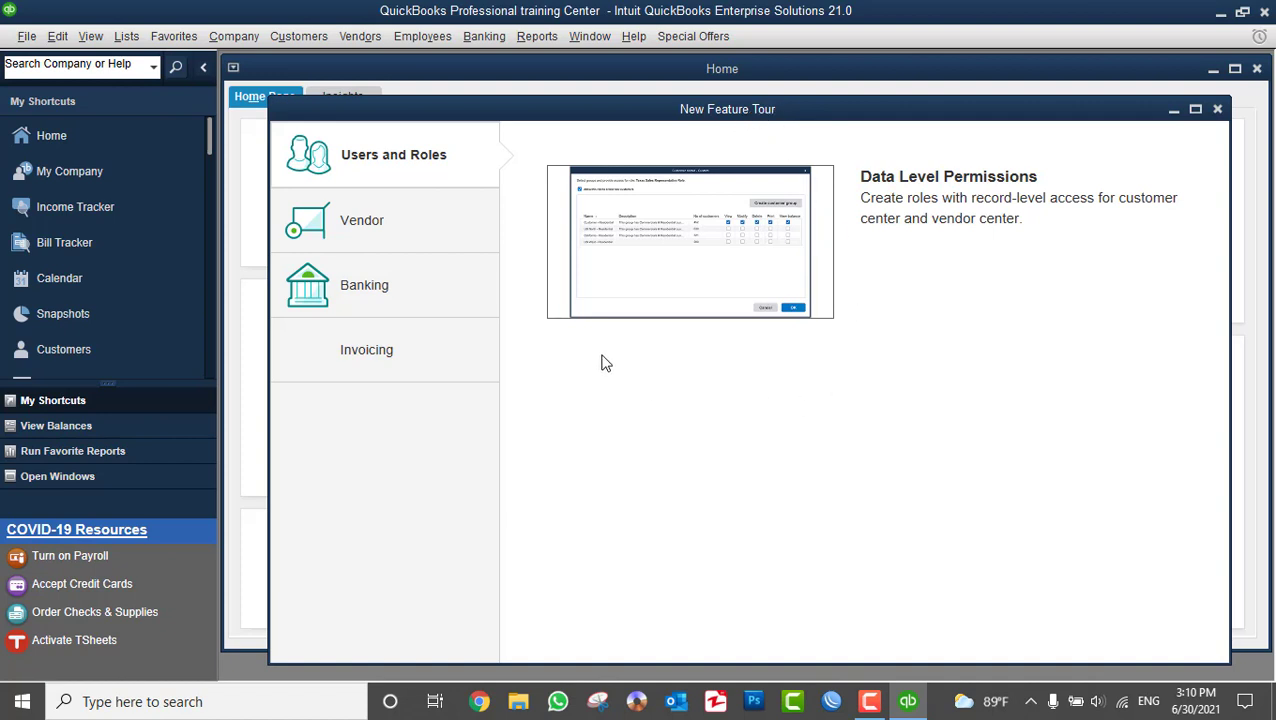
- Browse the Vendor, Banking, Invoicing and Users and Roles tour highlights, then close the New Feature Tour
left_click(403, 236)
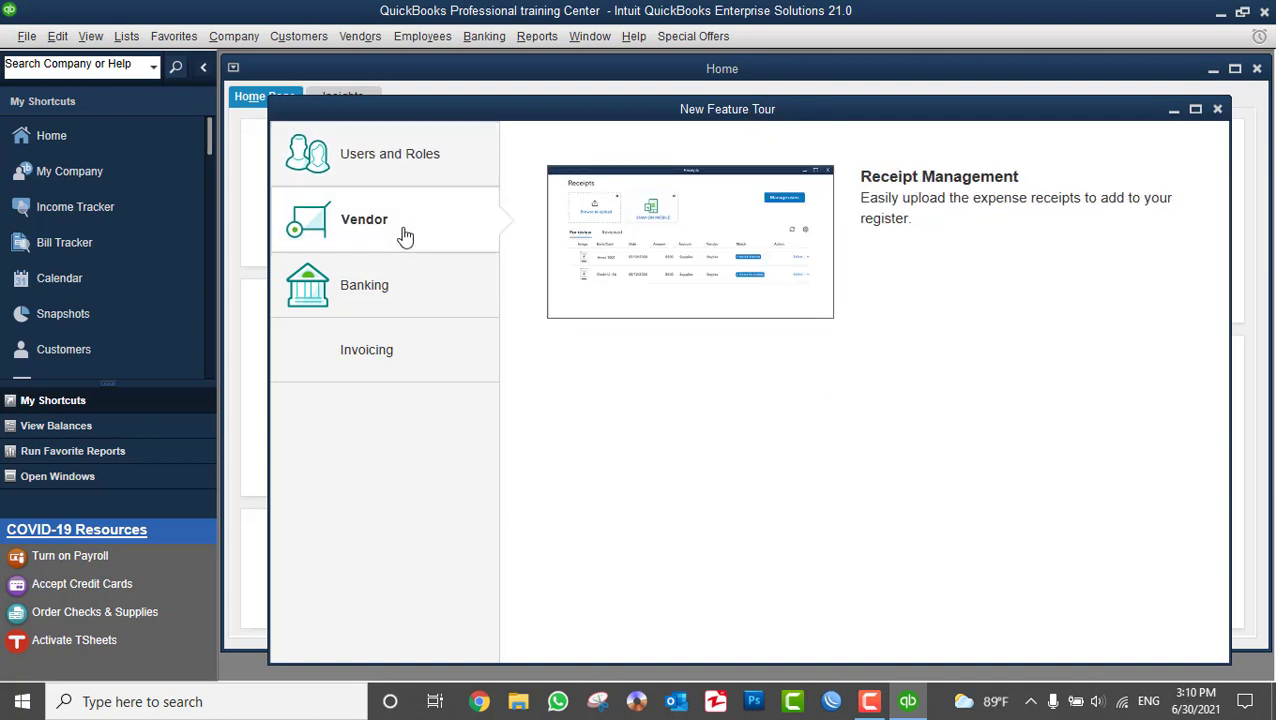
left_click(391, 288)
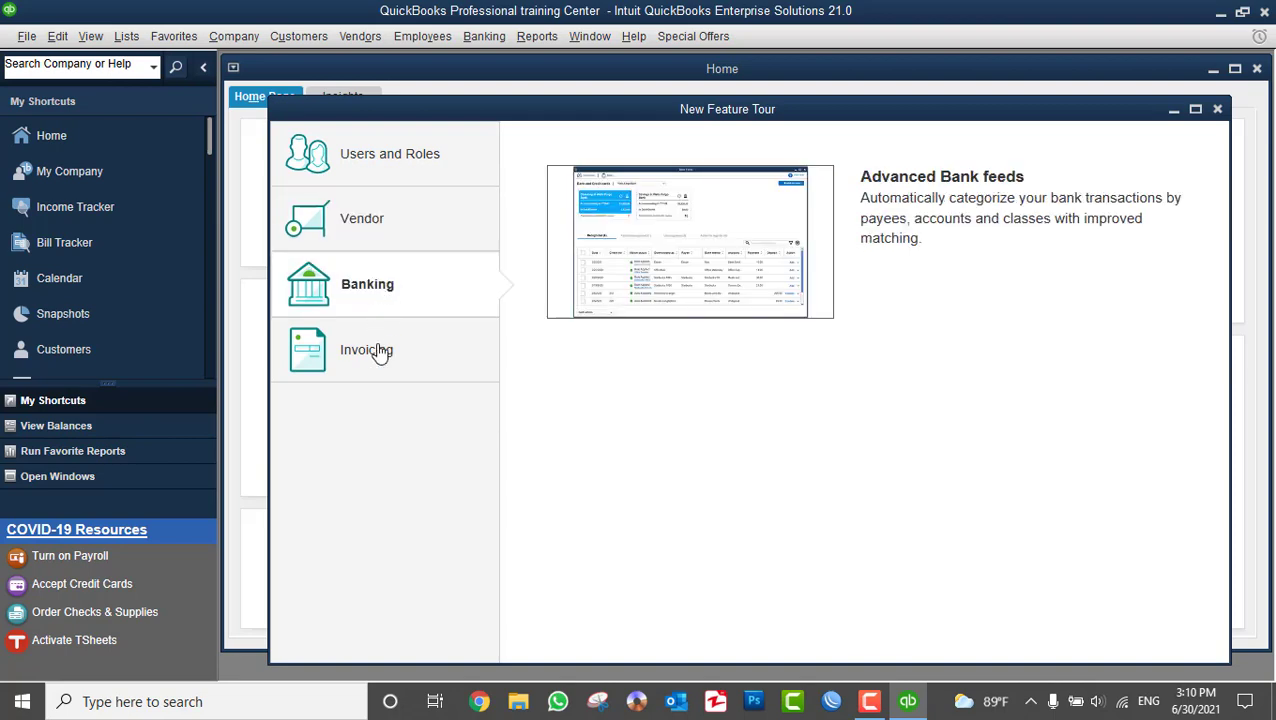
left_click(379, 350)
left_click(397, 160)
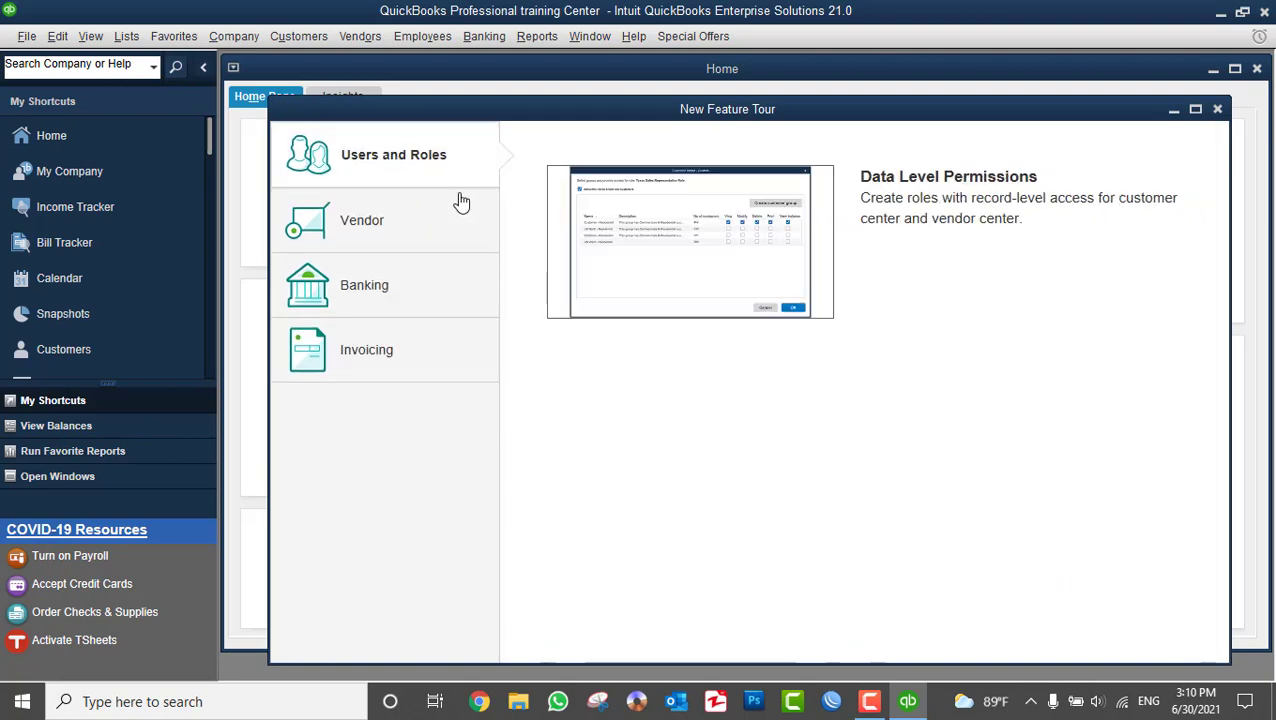
left_click(1218, 110)
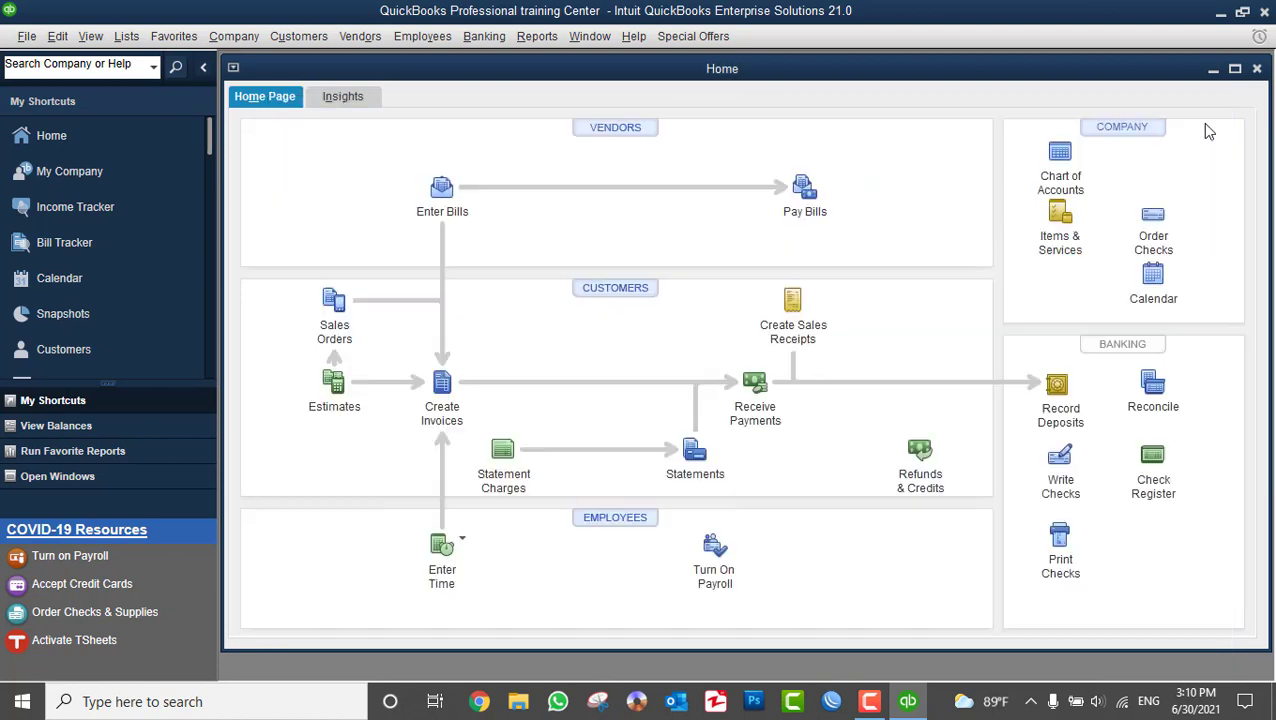
- Maximize the Home Page window, look through My Shortcuts, and bring up the File menu
left_click(1235, 69)
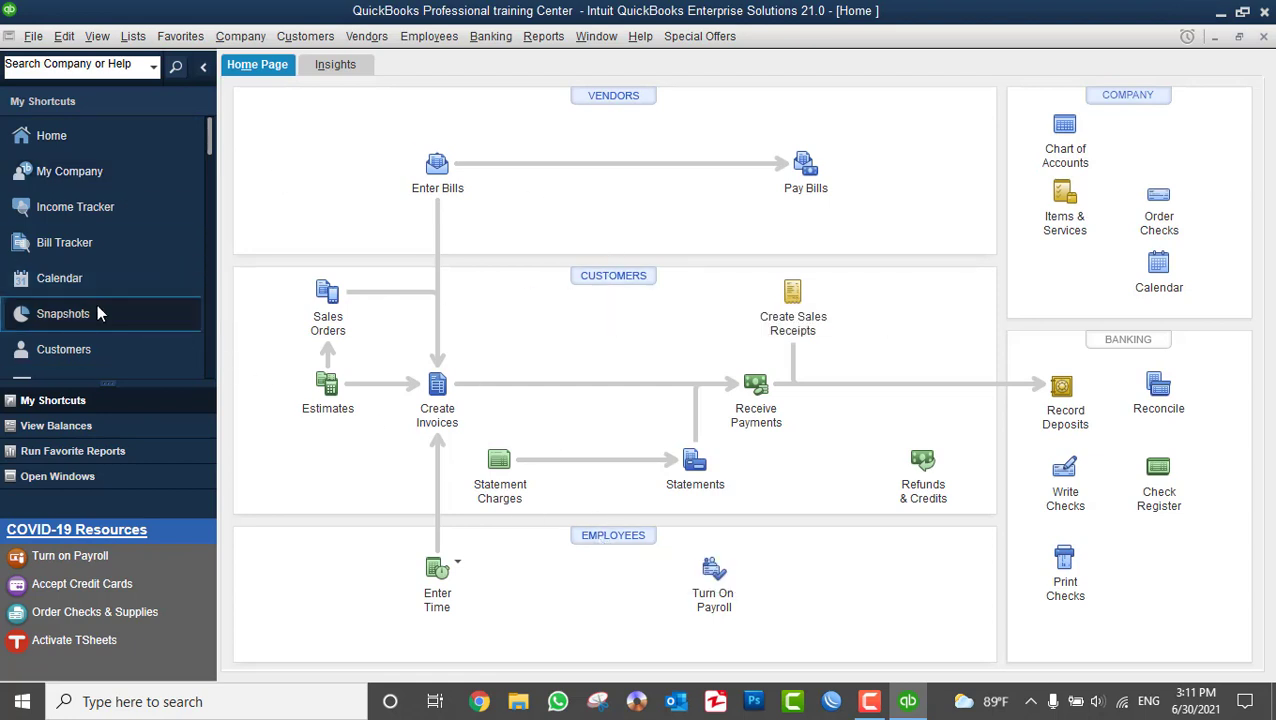
scroll(49, 139, "down", 5)
scroll(118, 314, "up", 5)
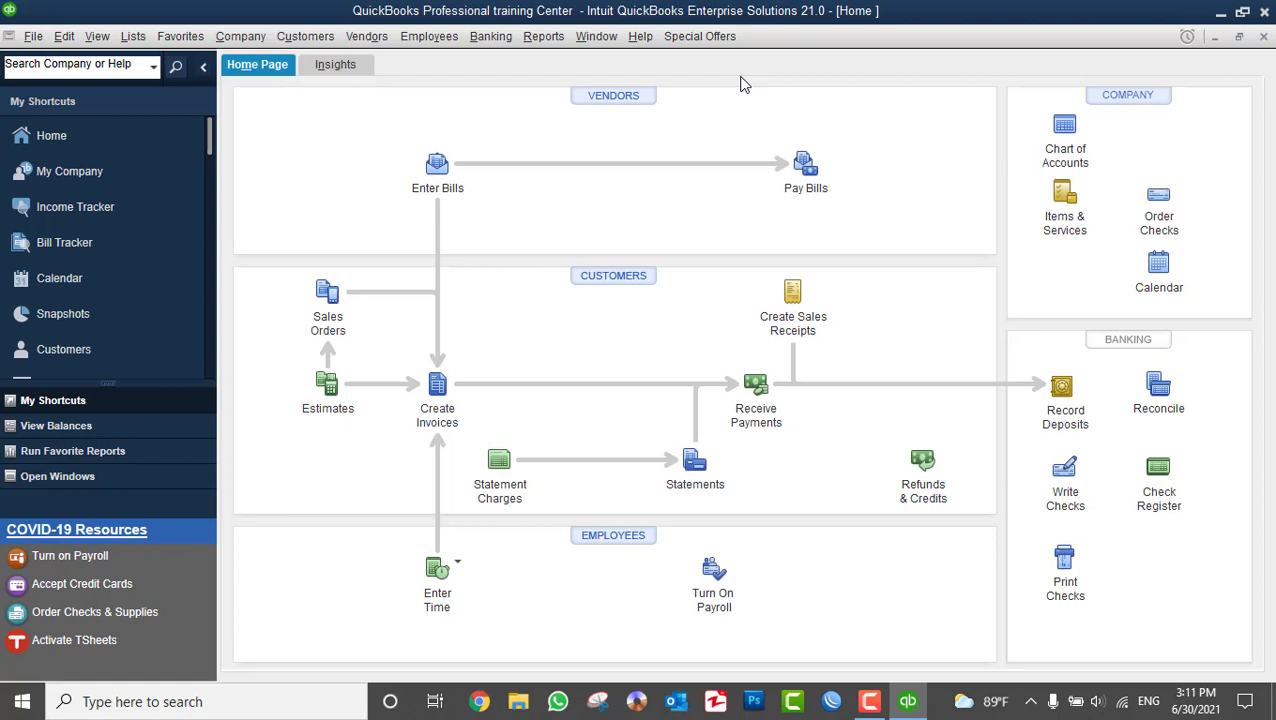
left_click(33, 36)
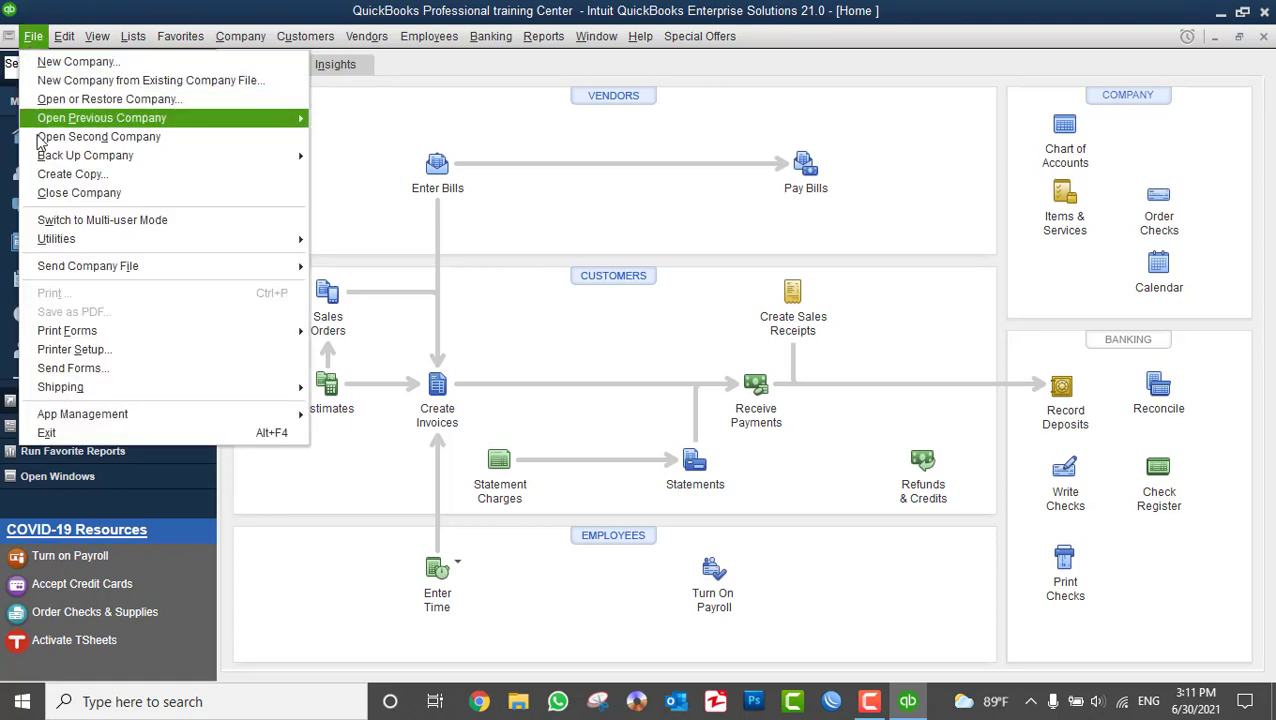
- Close the QuickBooks Professional training Center company file via File > Close Company
left_click(65, 195)
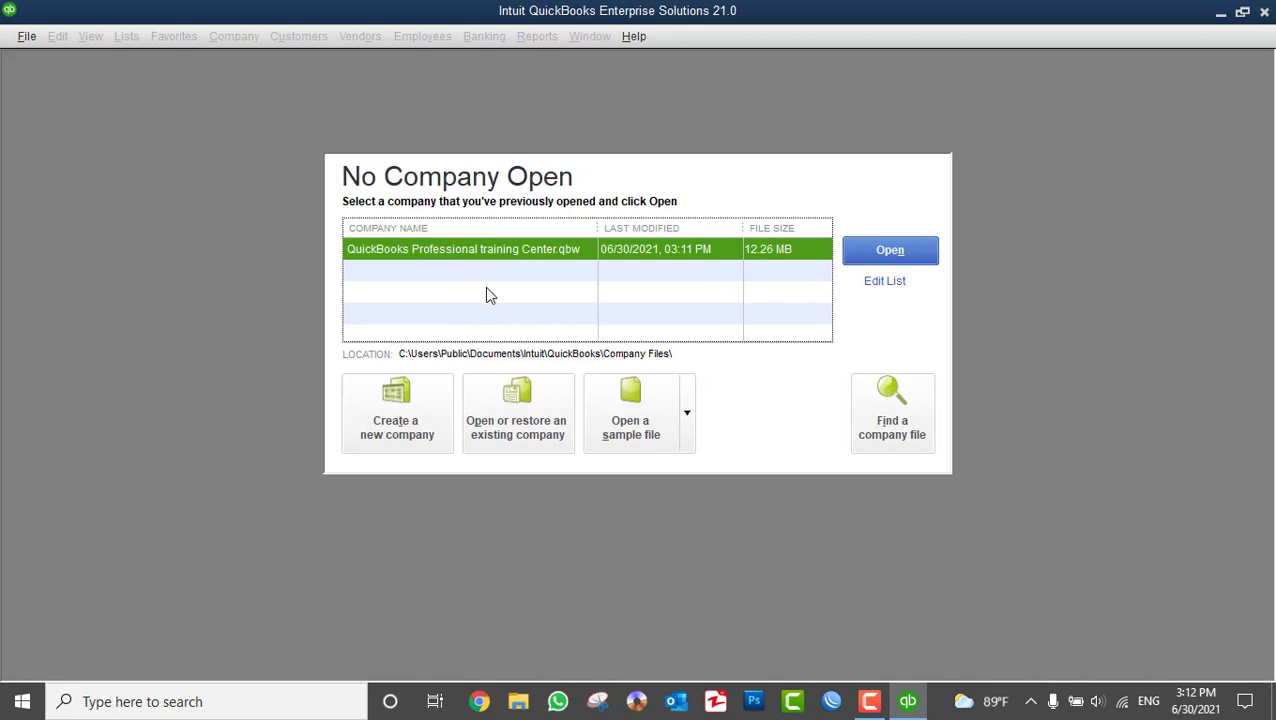
- Start a new company for someone else using Advanced Setup (EasyStep Interview)
left_click(393, 403)
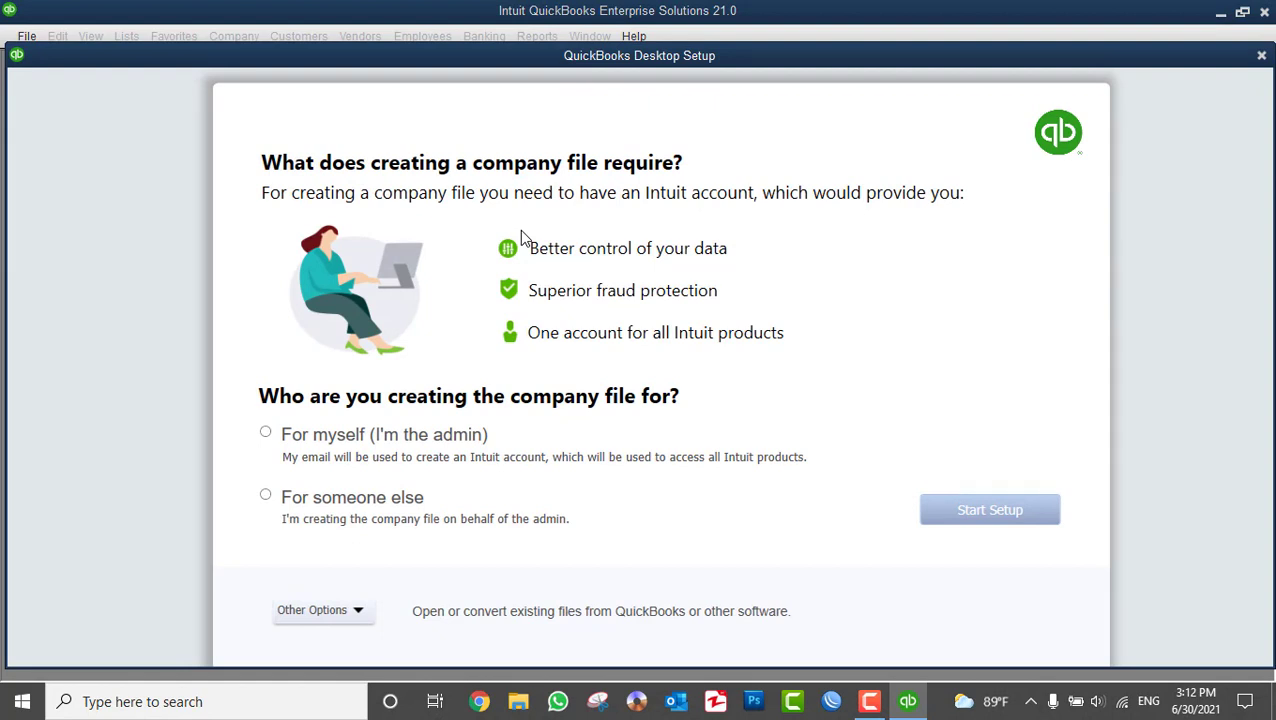
left_click(315, 508)
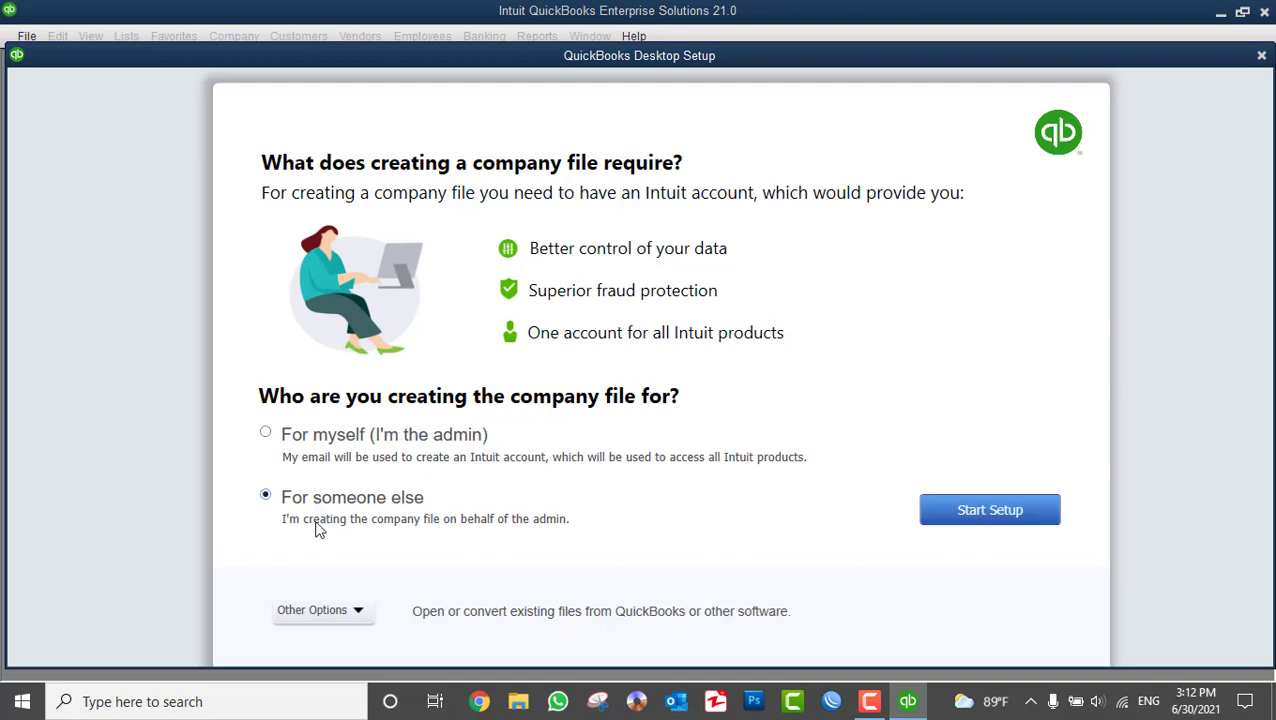
left_click(321, 607)
left_click(318, 703)
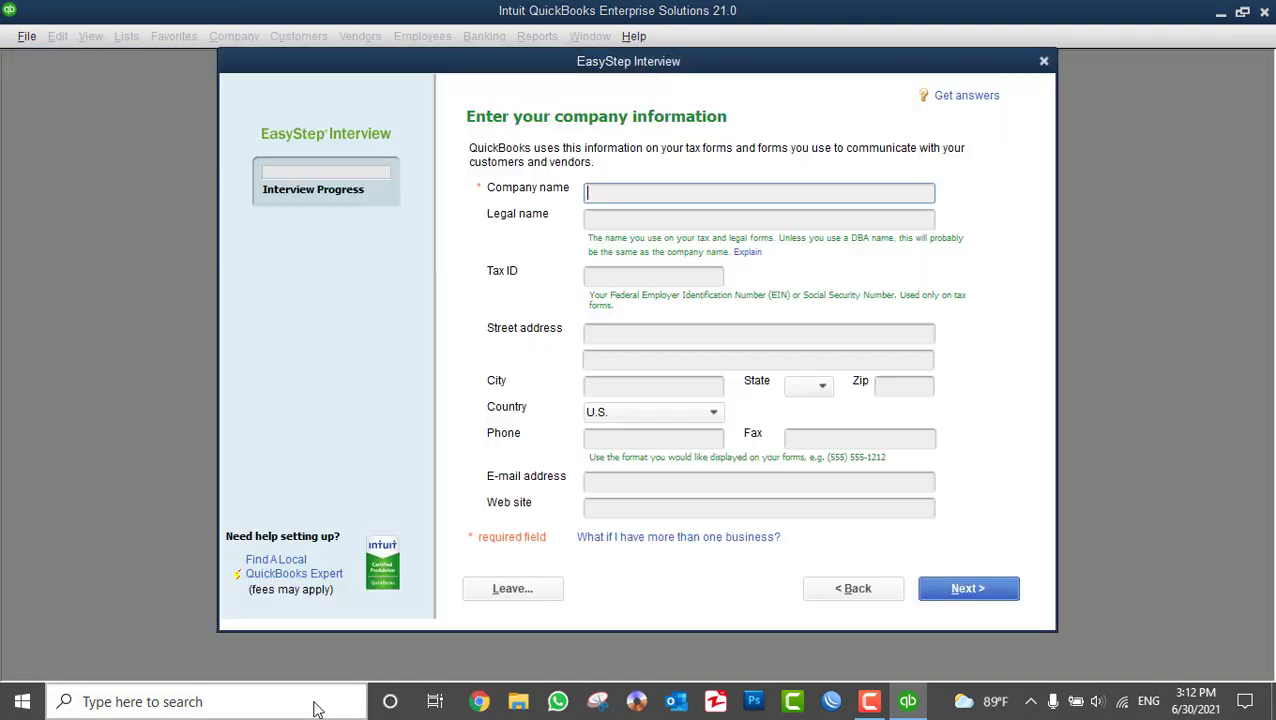
- Enter Intercontinental Hotel Kabul as the company name, keep the auto-filled legal name, and set Tax ID 12
left_click_drag(724, 69, 723, 82)
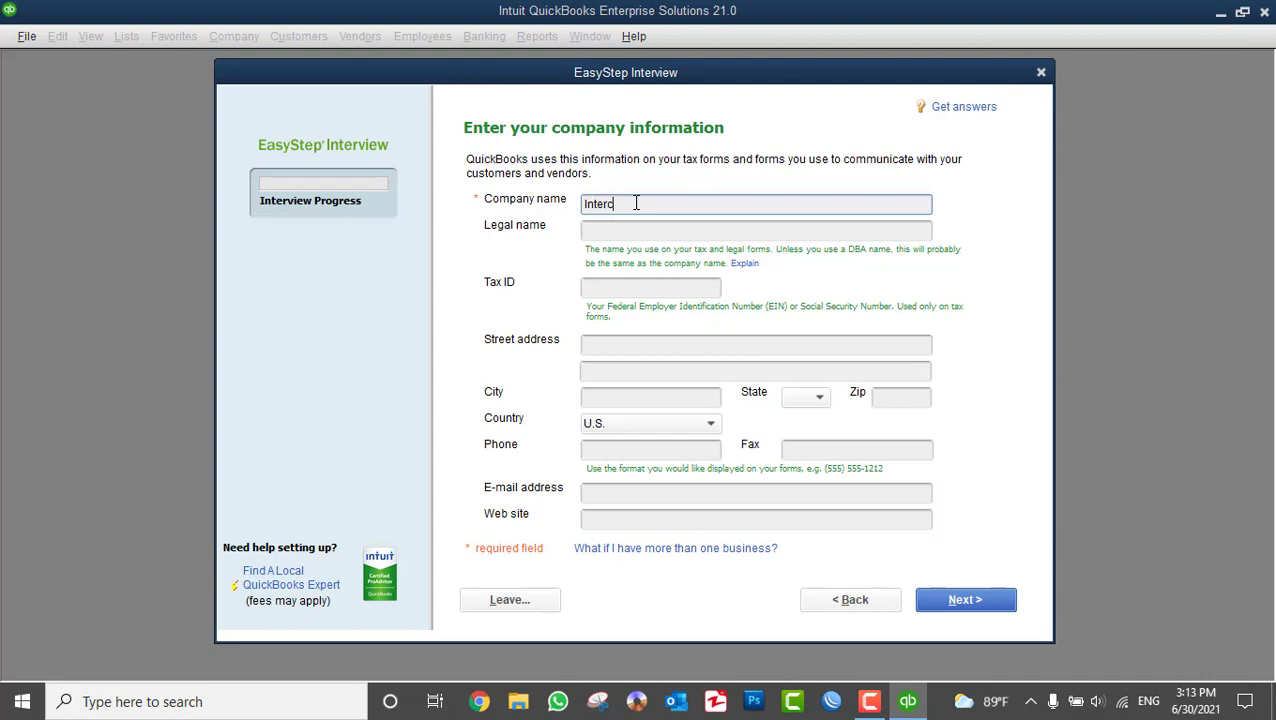
type("ental Hotel Kabul")
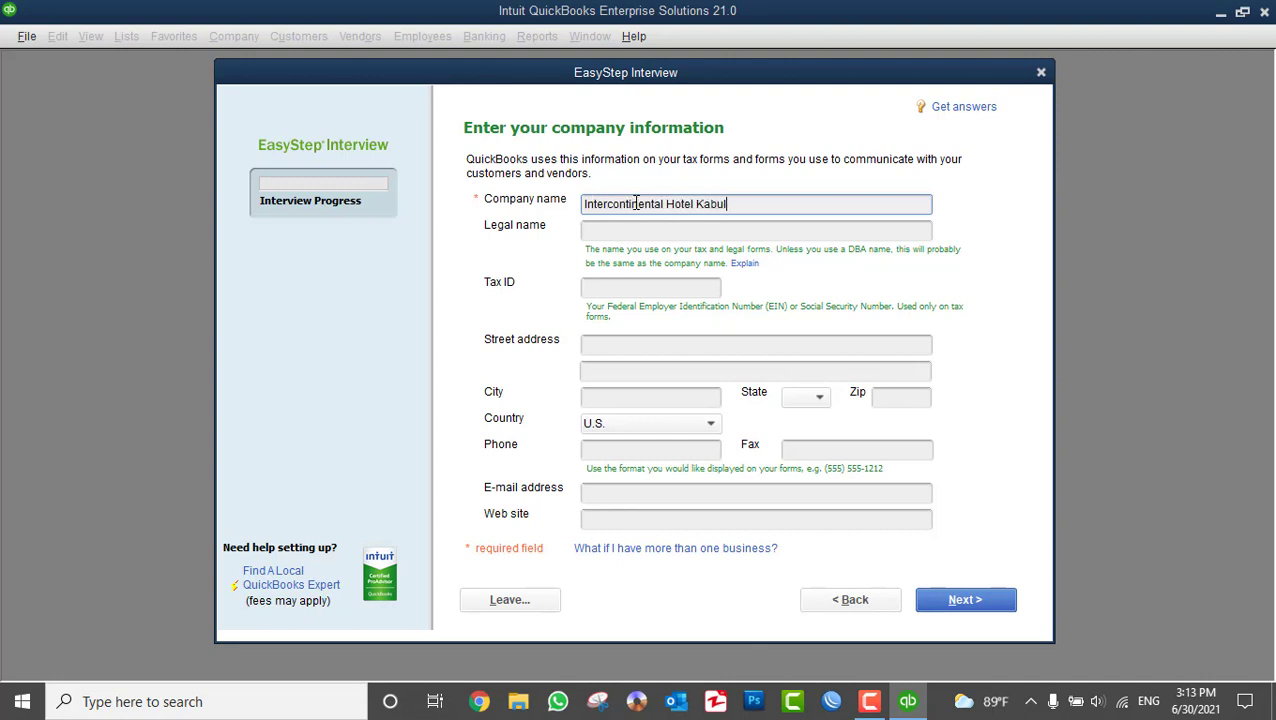
key("Tab")
left_click(736, 230)
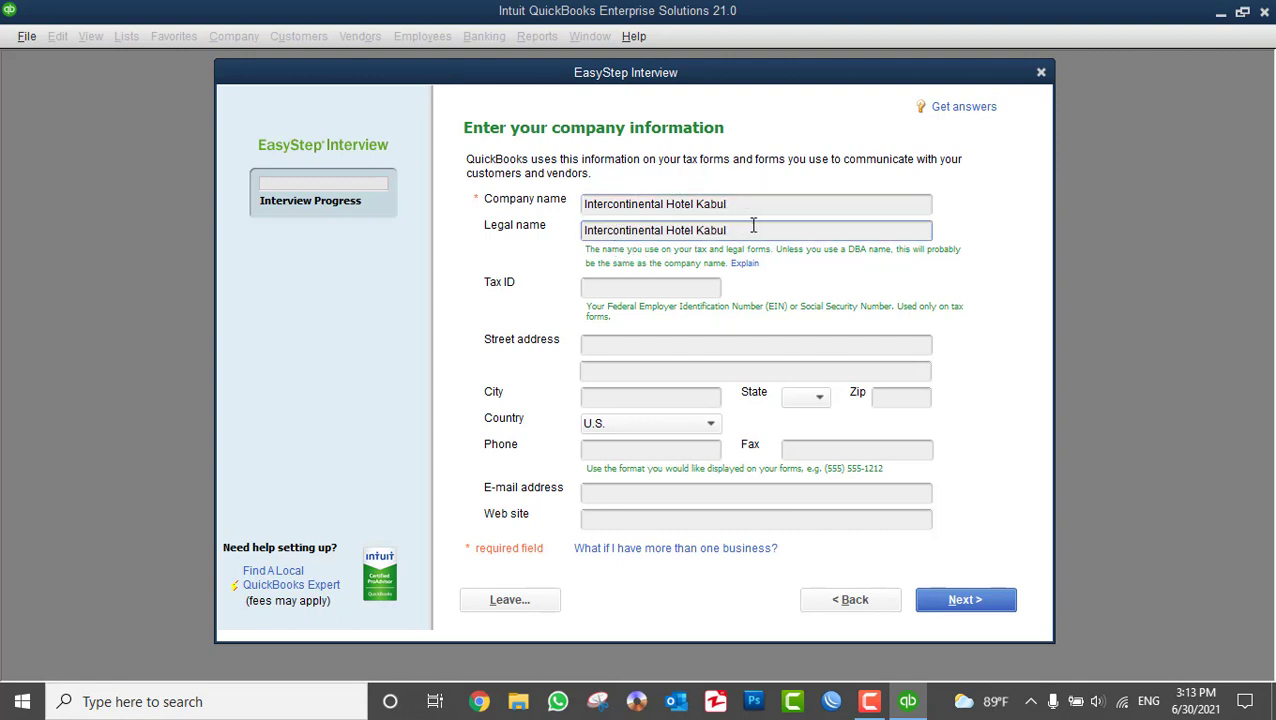
left_click(680, 292)
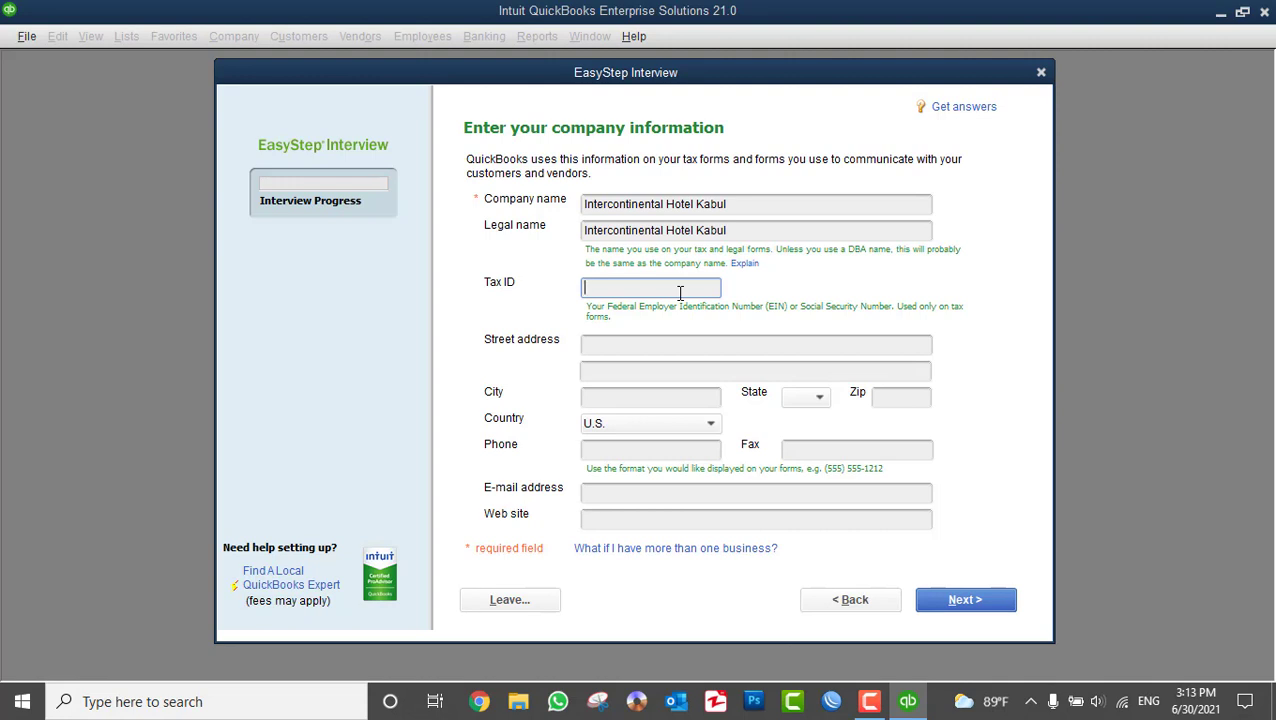
type("123456789")
- Enter the company's street address and Kabul as the city
left_click(647, 344)
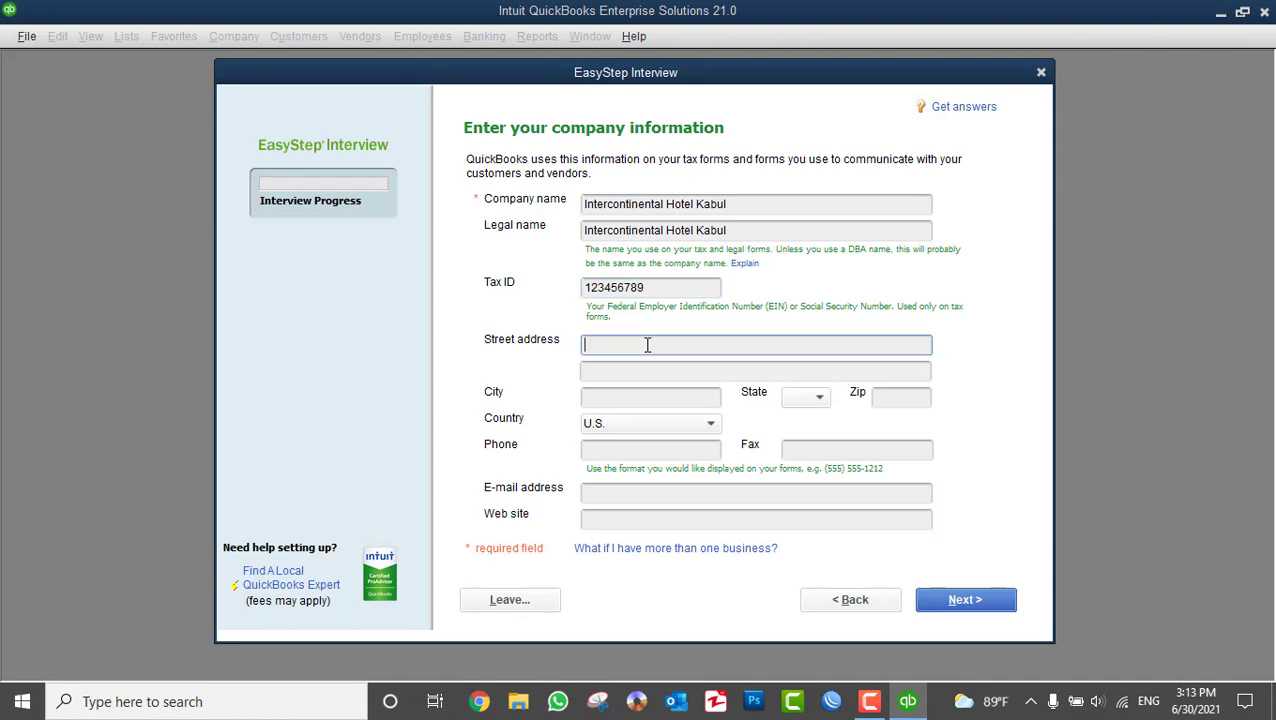
type("K")
key("BackSpace")
type("Kabul,")
key("BackSpace")
key("BackSpace")
key("BackSpace")
key("BackSpace")
key("BackSpace")
key("BackSpace")
type("Karte")
key("BackSpace")
type("-e-ch")
key("BackSpace")
type("har")
key("Tab")
key("Tab")
type("Kabul")
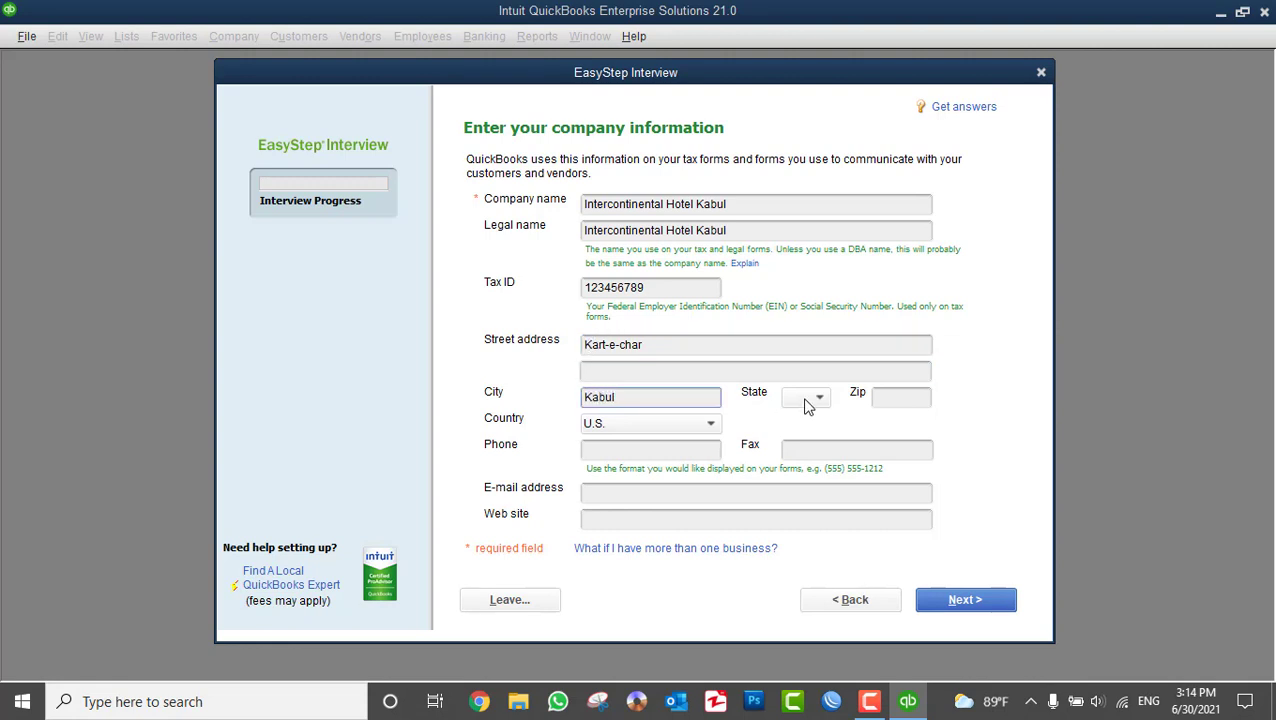
- Set the zip code to 1004 and the country to Other
left_click(900, 404)
type("100")
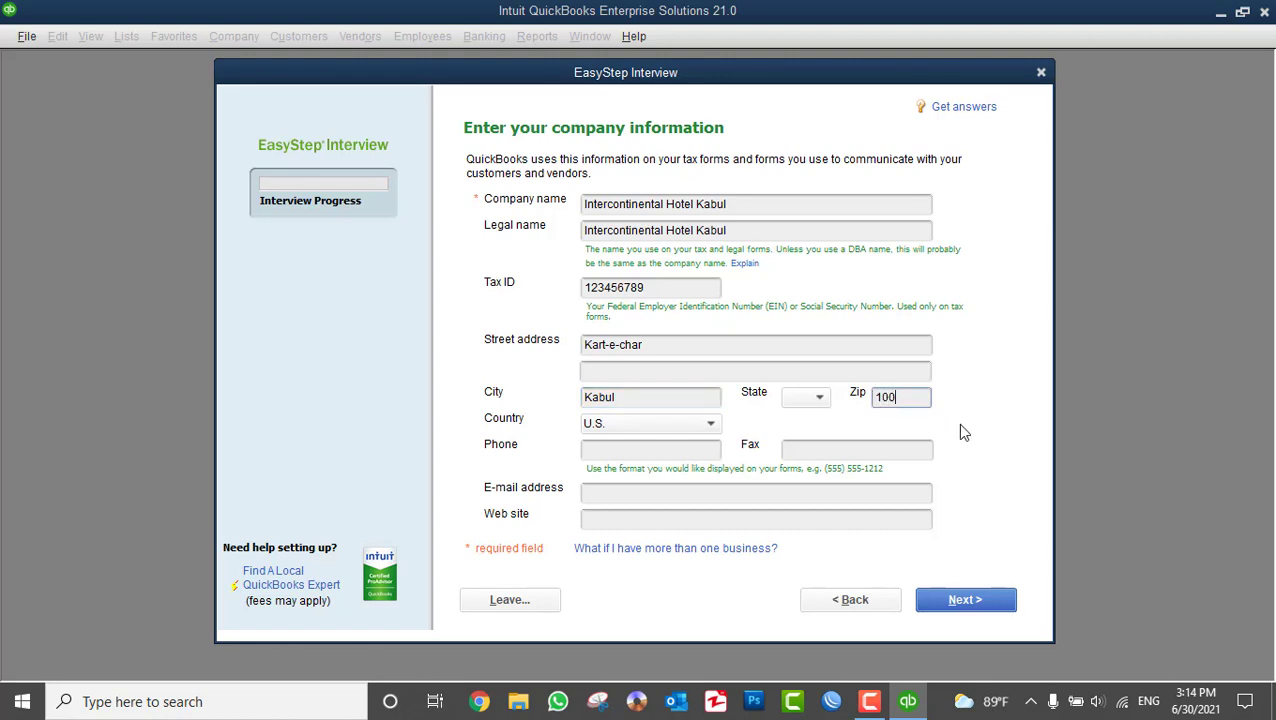
type("4")
left_click(641, 428)
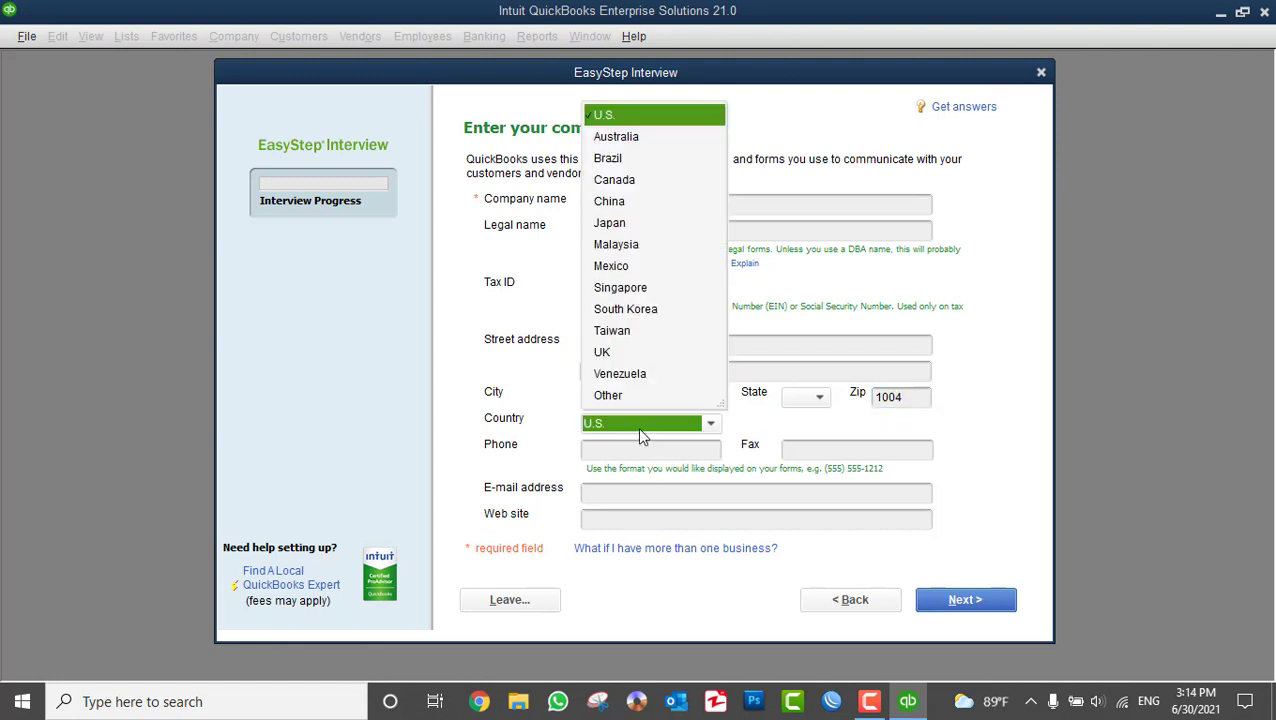
left_click(636, 397)
- Fill in the company phone number, e-mail address and web site, then continue
left_click(610, 447)
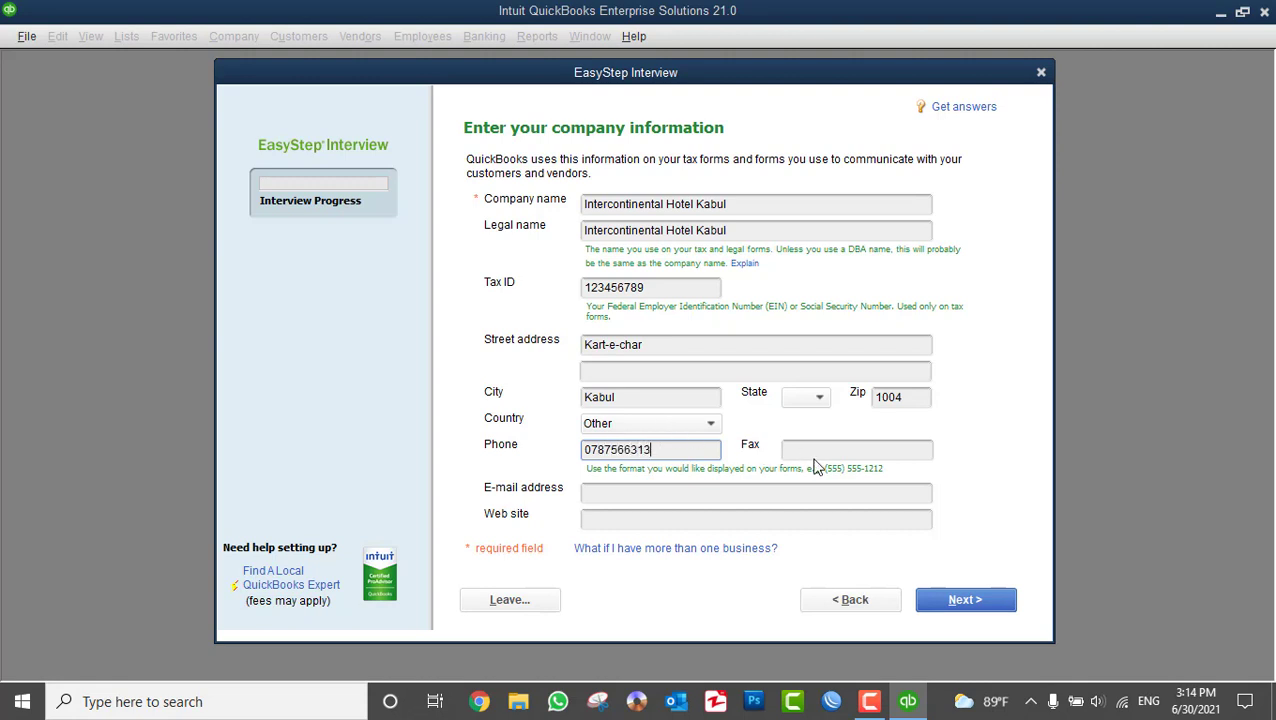
left_click(606, 494)
left_click(627, 520)
type("www.")
type("ant")
type("raf")
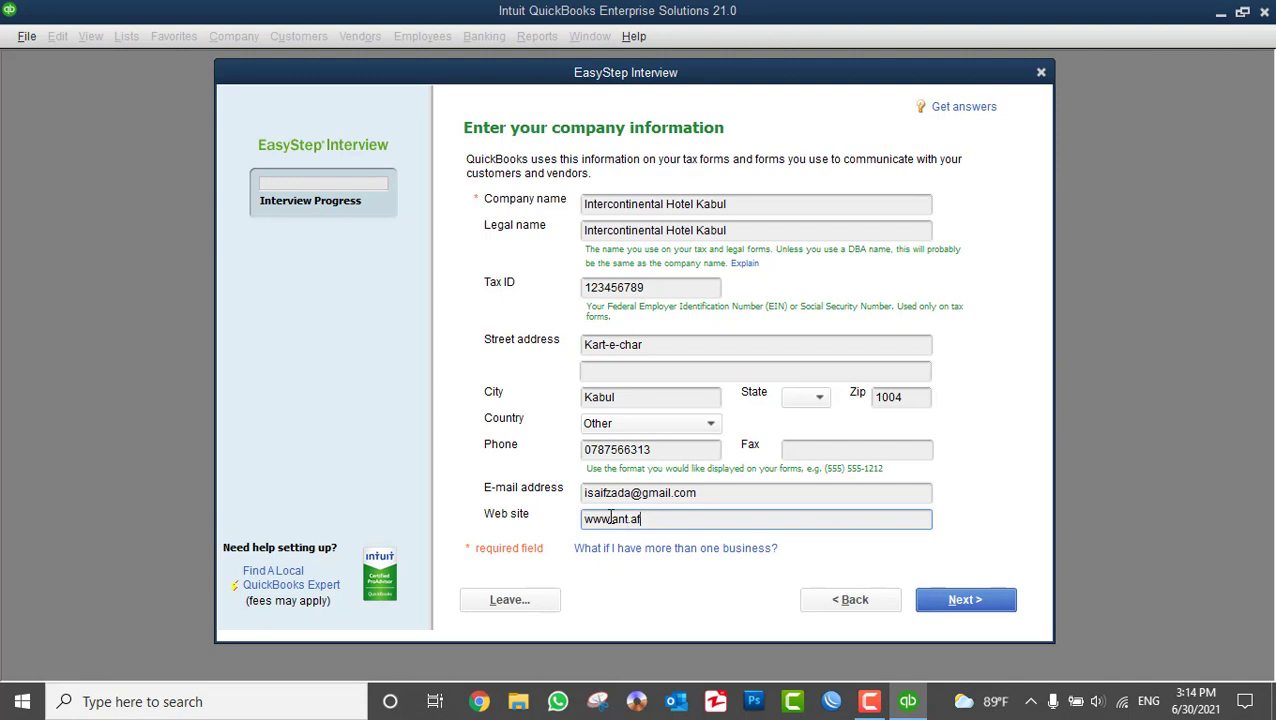
double_click(623, 518)
left_click(700, 518)
left_click(958, 601)
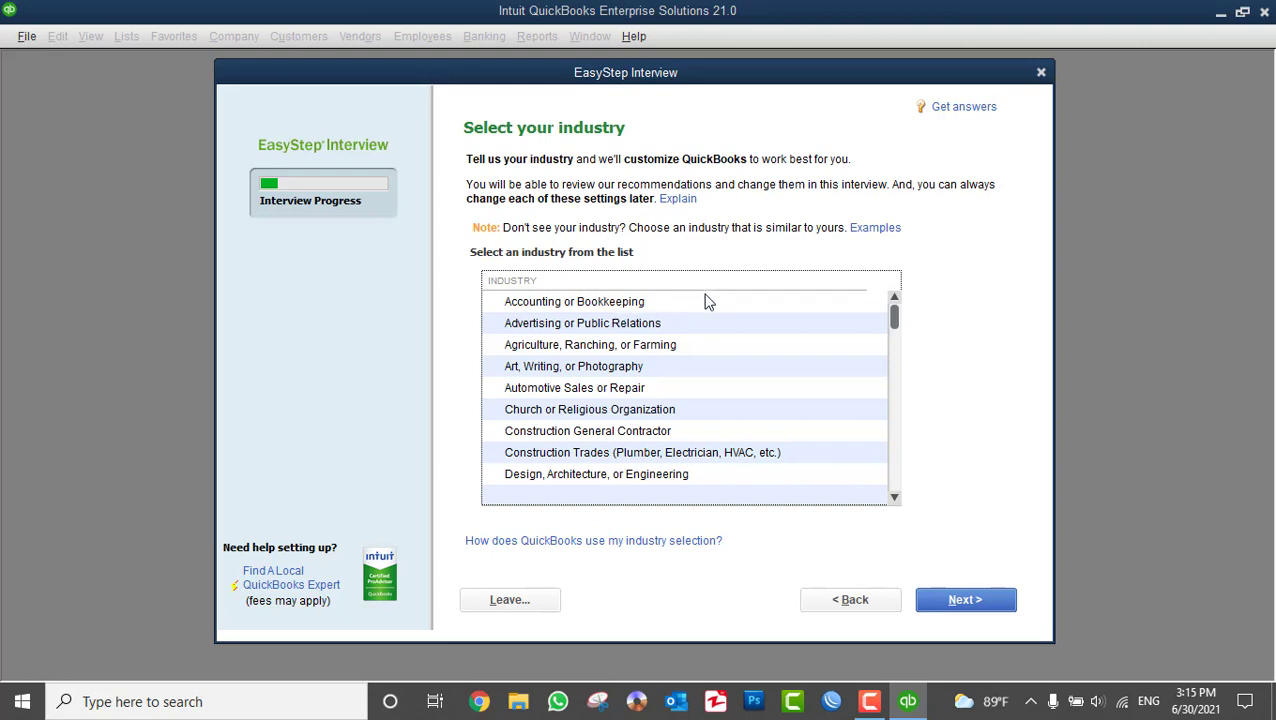
- Select Wholesale Distribution and Sales from the industry list and continue
scroll(696, 438, "down", 3)
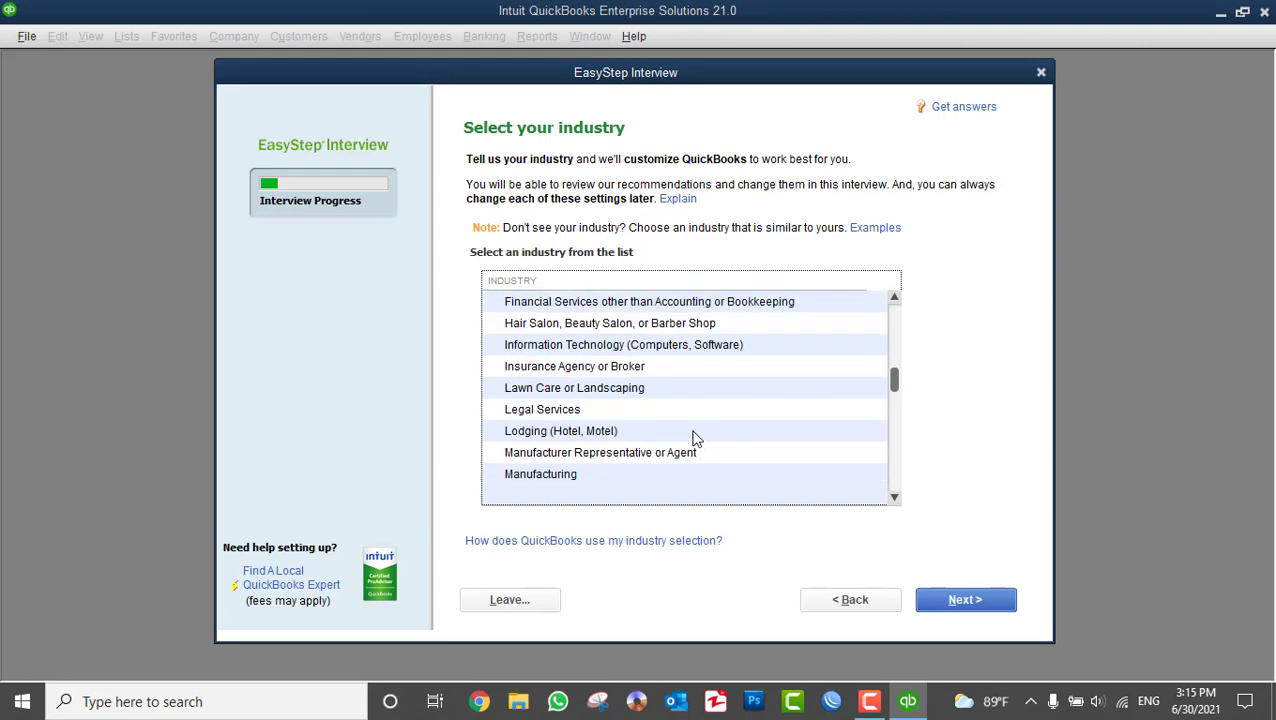
scroll(696, 438, "down", 3)
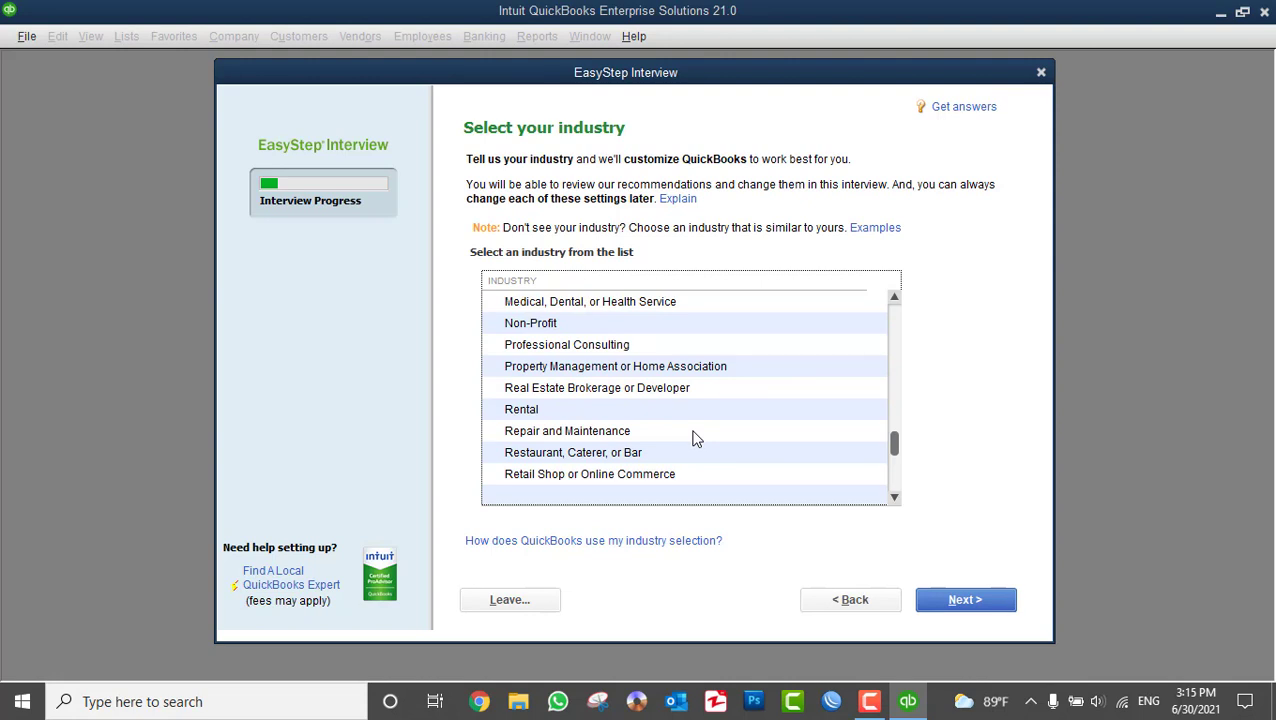
scroll(696, 438, "down", 2)
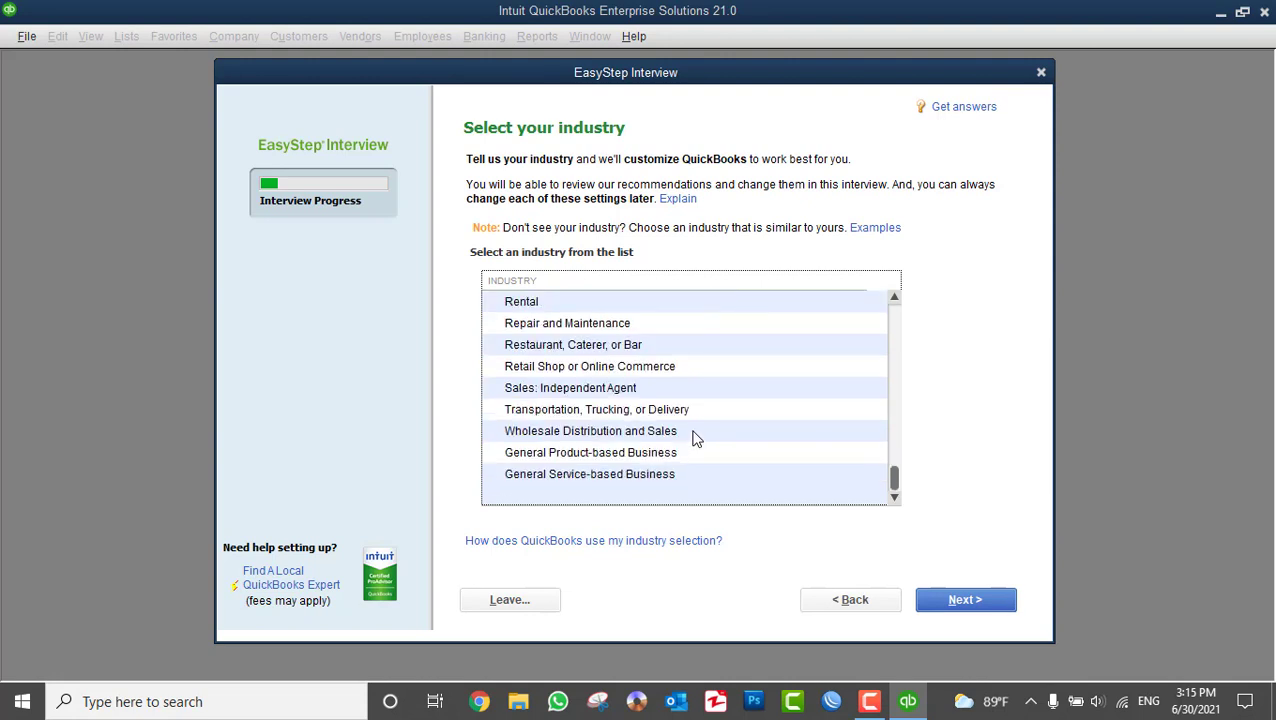
left_click(571, 440)
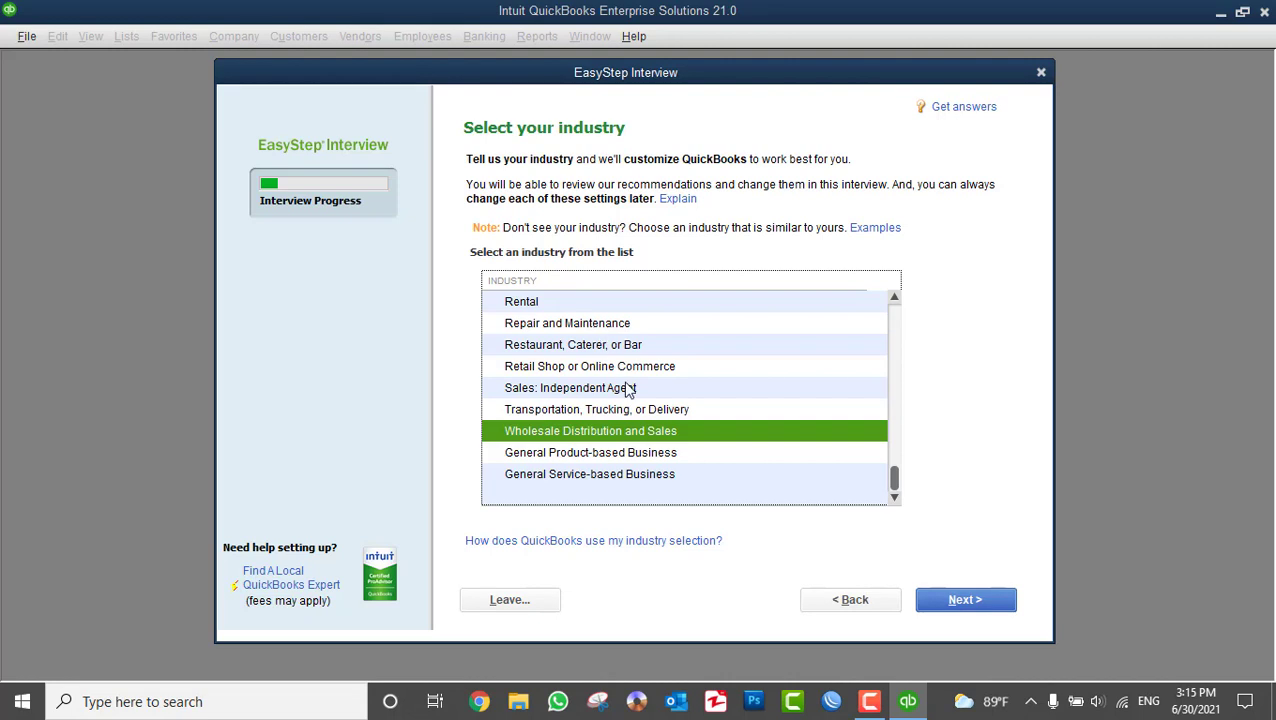
scroll(628, 388, "up", 4)
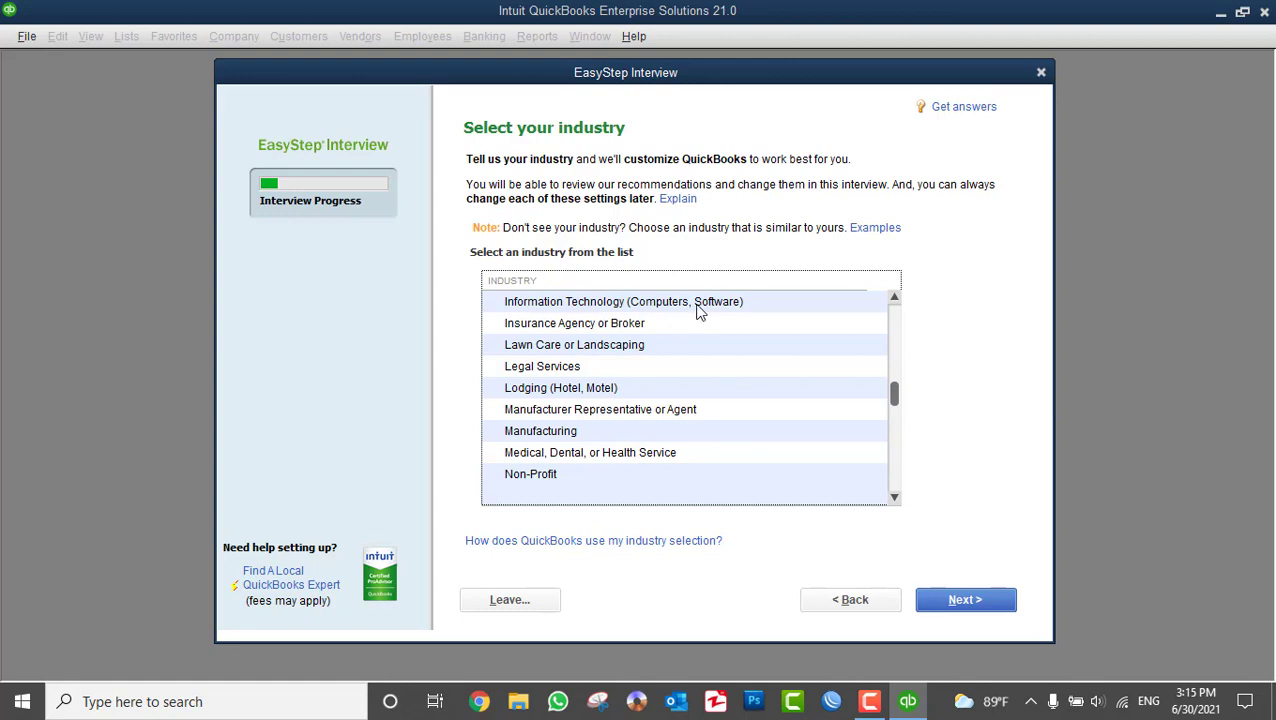
scroll(692, 410, "down", 5)
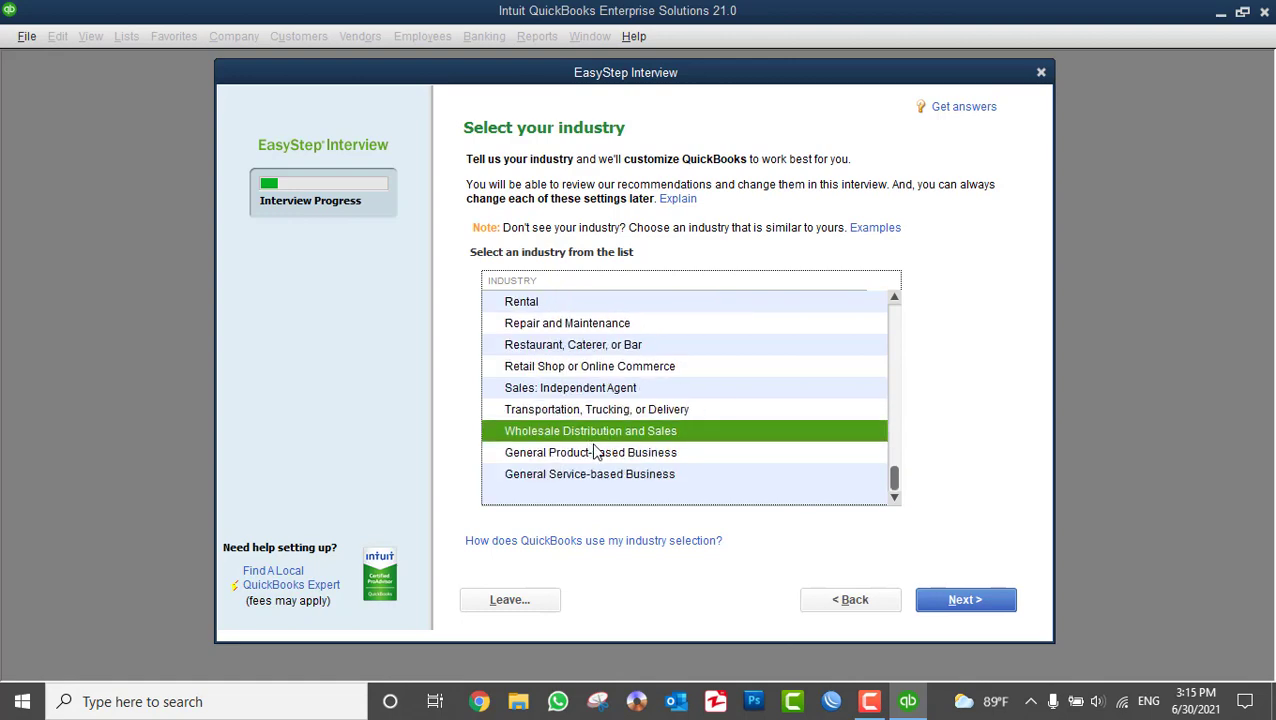
left_click(968, 602)
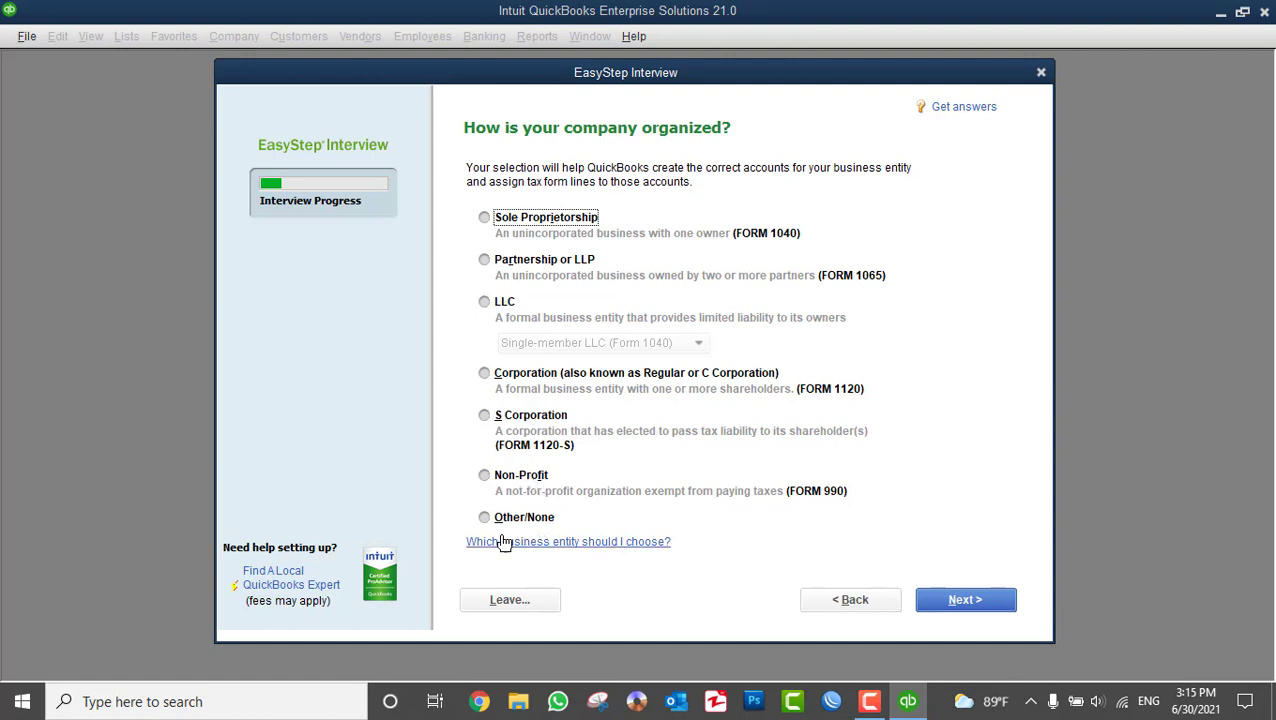
- Choose Sole Proprietorship as the company structure and continue
left_click(548, 224)
left_click(973, 608)
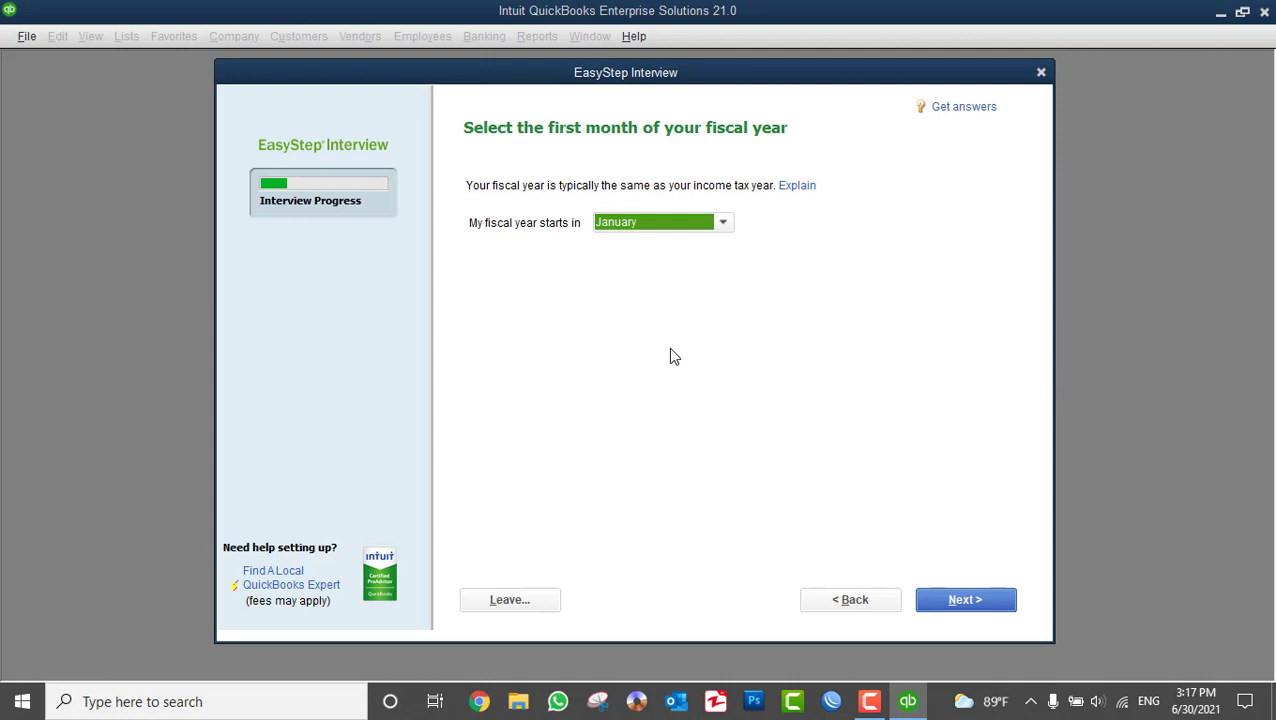
- Set the fiscal year to start in June and continue
left_click(670, 229)
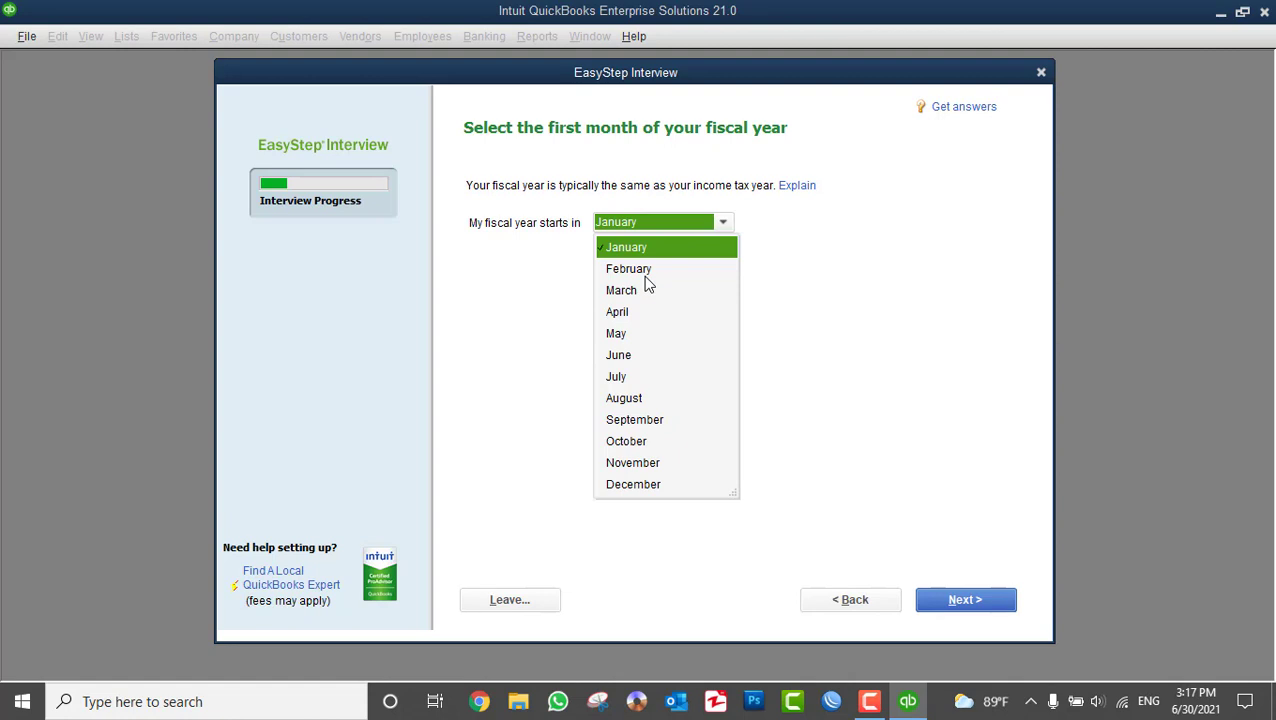
left_click(628, 358)
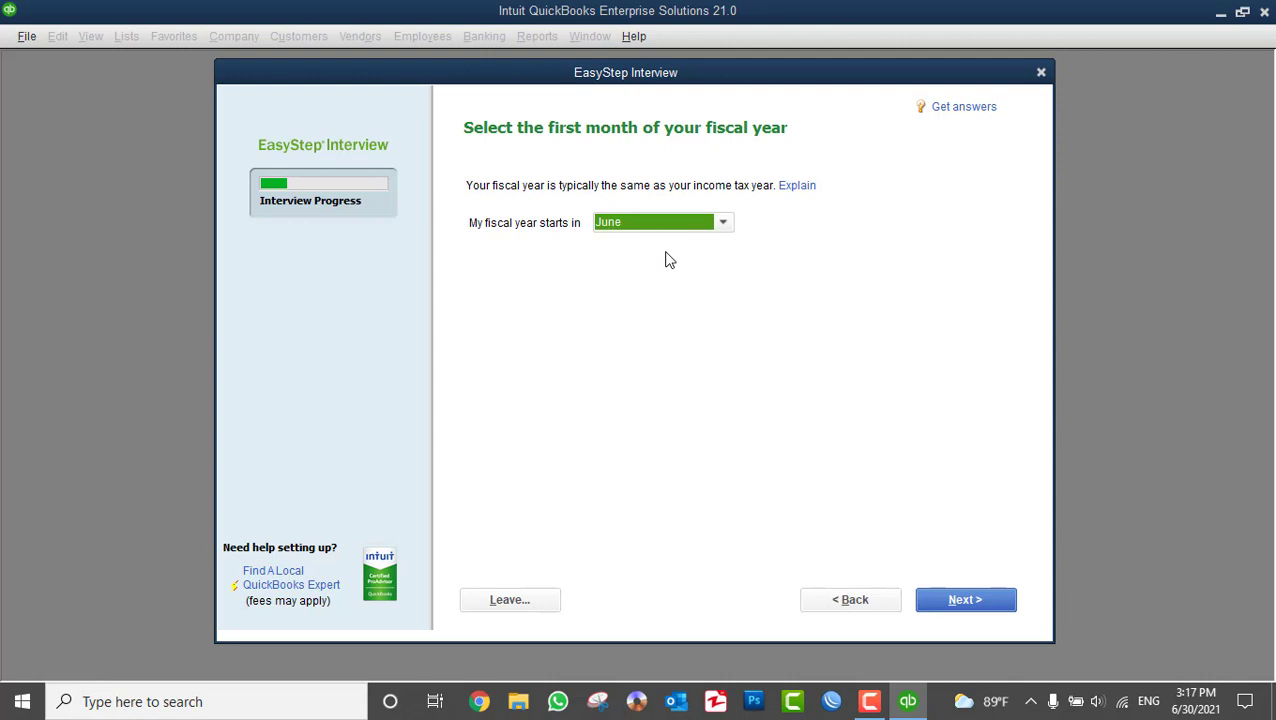
left_click(956, 600)
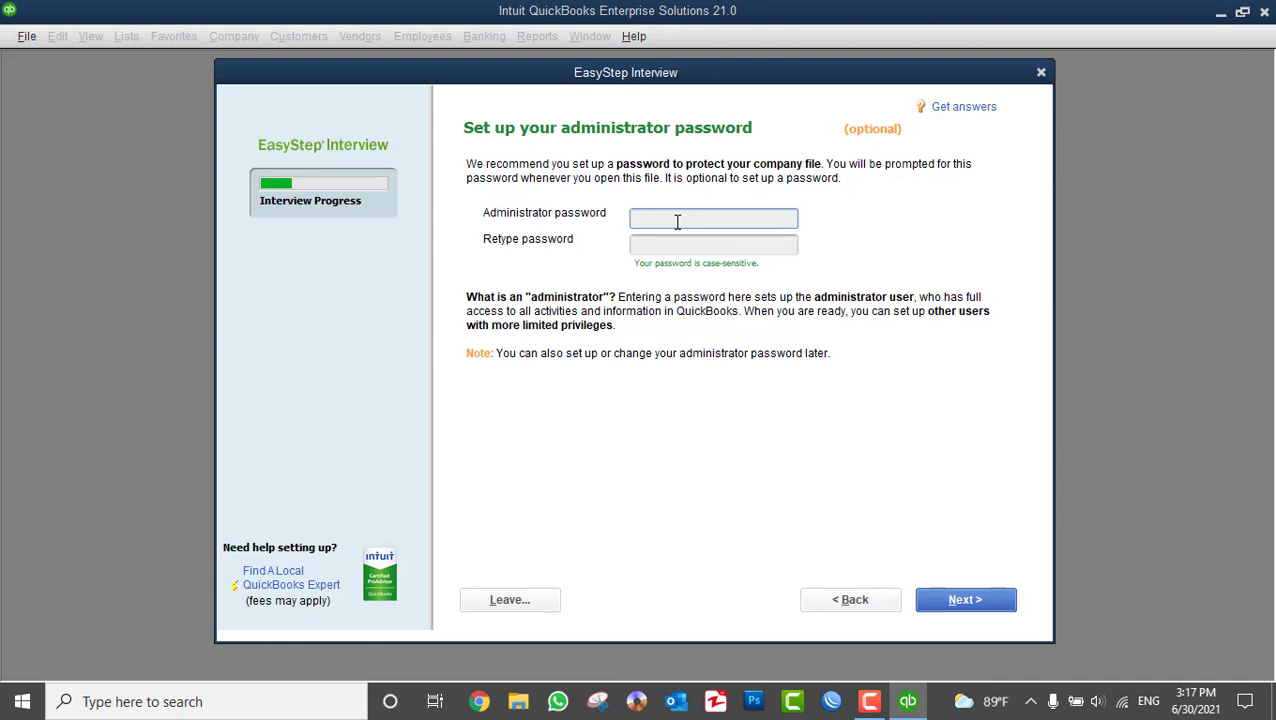
- Enter and confirm an administrator password, then proceed to the company file save dialog
type("123")
key("Tab")
type("123")
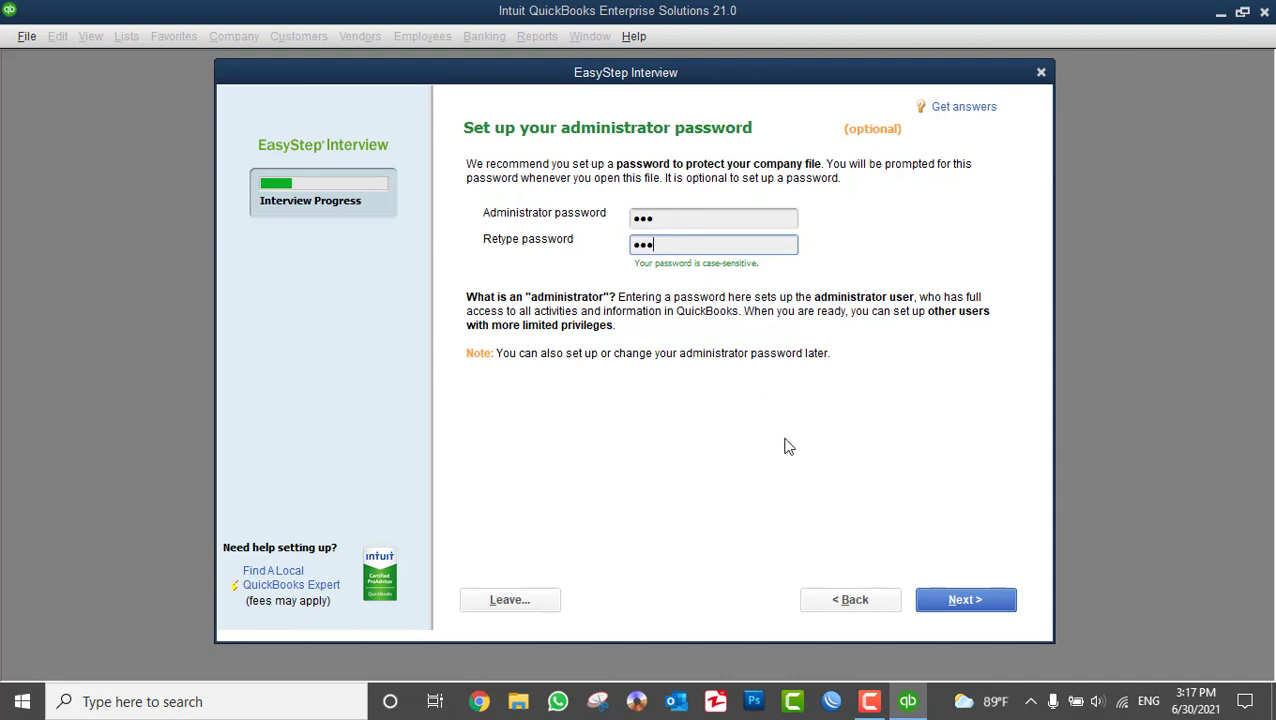
left_click(950, 600)
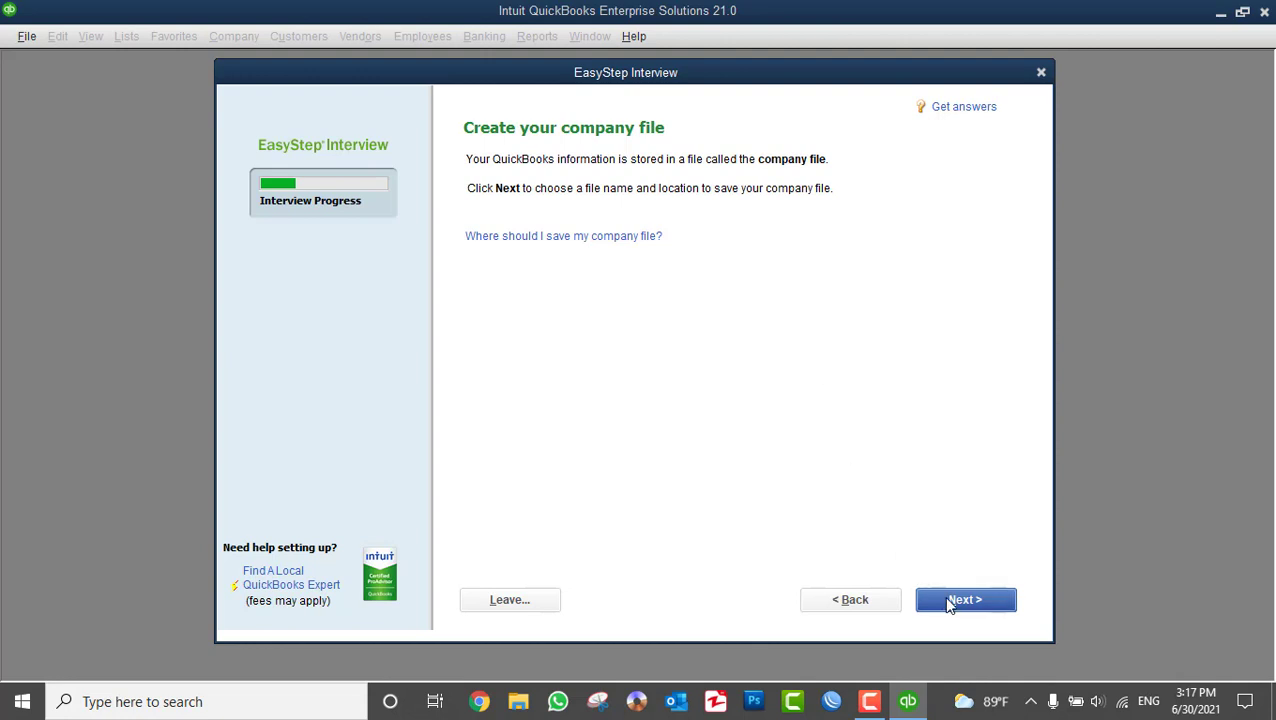
left_click(950, 601)
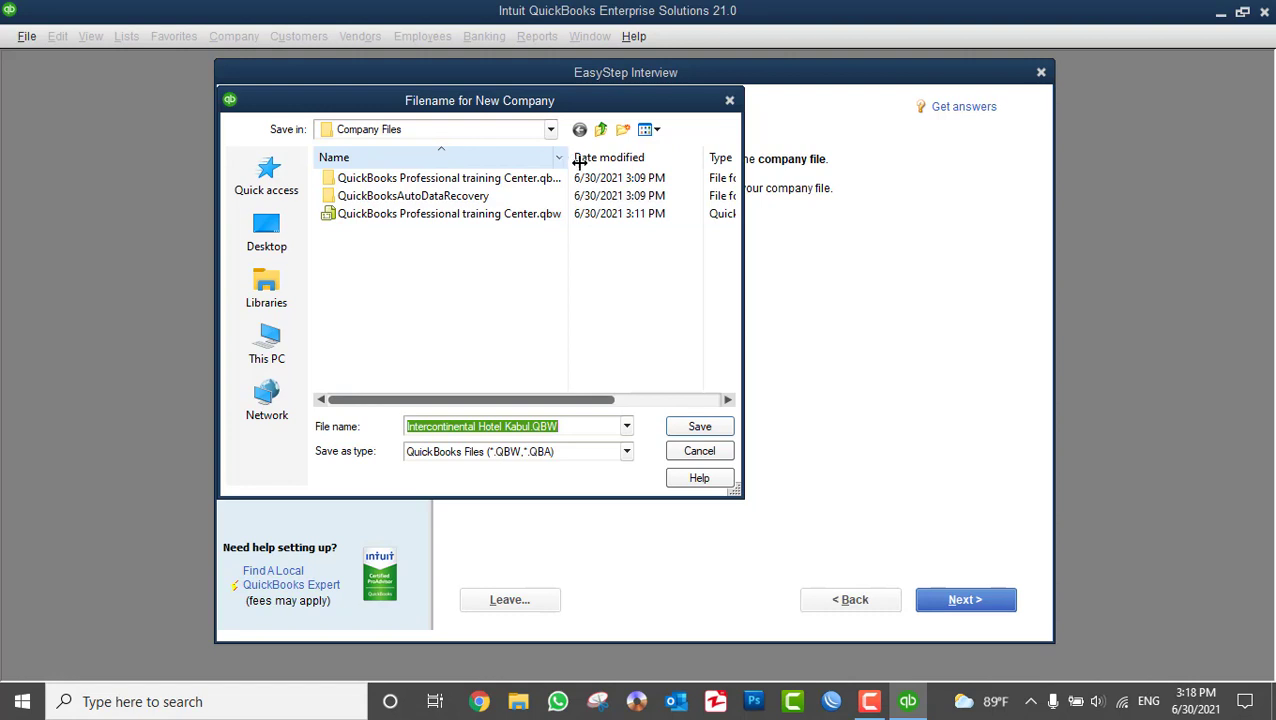
- Widen the Name column and save the company as Intercontinental Hotel Kabul.QBW in Company Files
left_click_drag(568, 157, 598, 177)
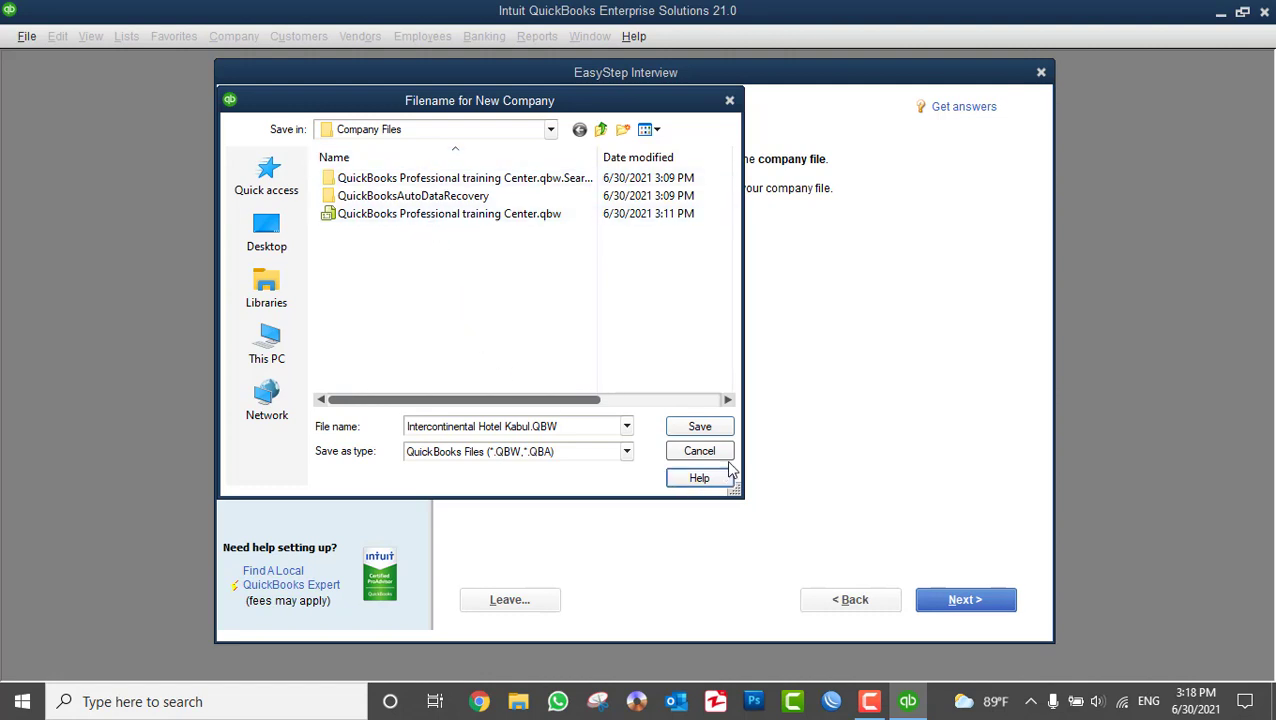
left_click(700, 427)
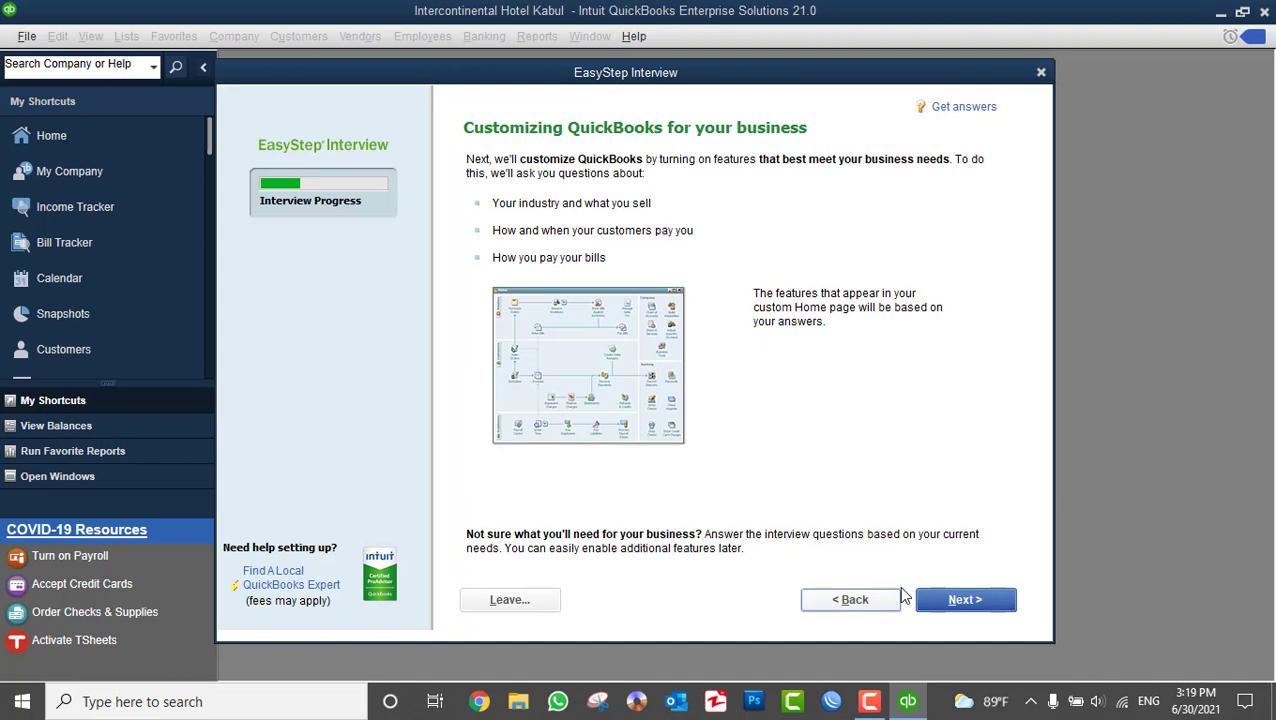
- Once the Intercontinental Hotel Kabul file is created, continue to the 'What do you sell?' question
left_click(952, 602)
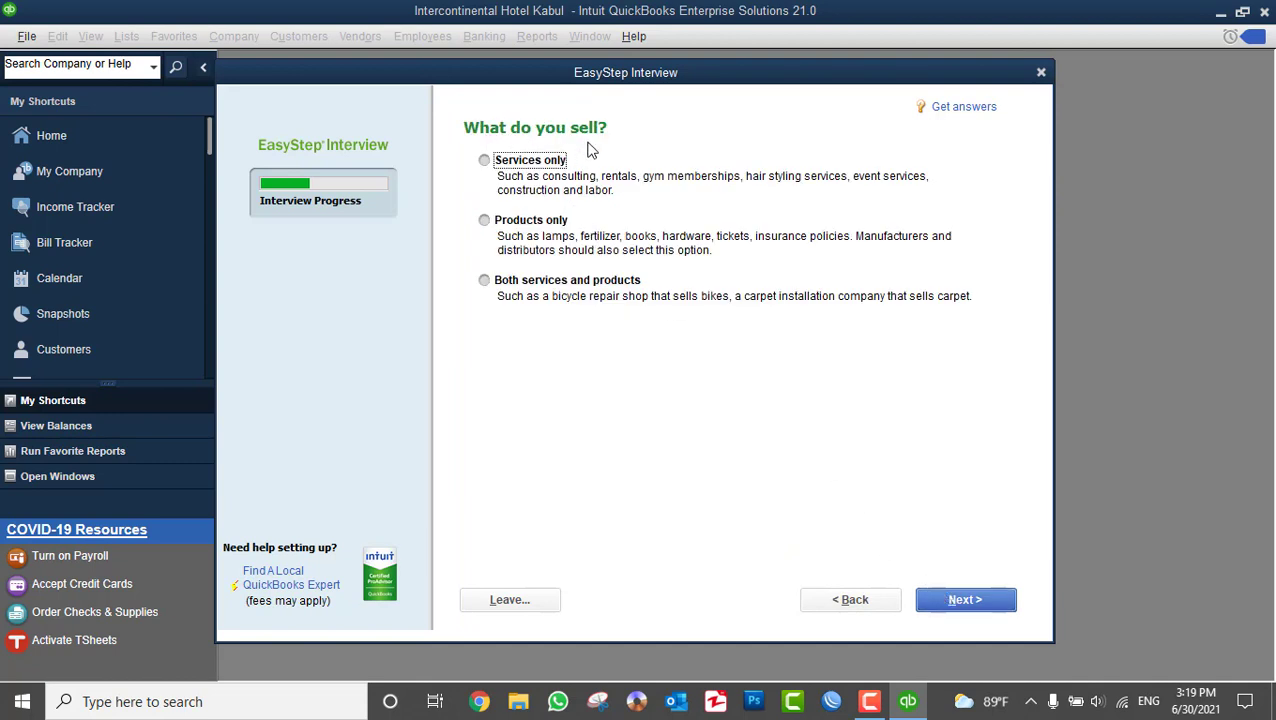
- Answer 'Both services and products' for what the business sells and advance to sales tax
left_click(541, 161)
left_click(537, 222)
left_click(531, 168)
left_click(528, 222)
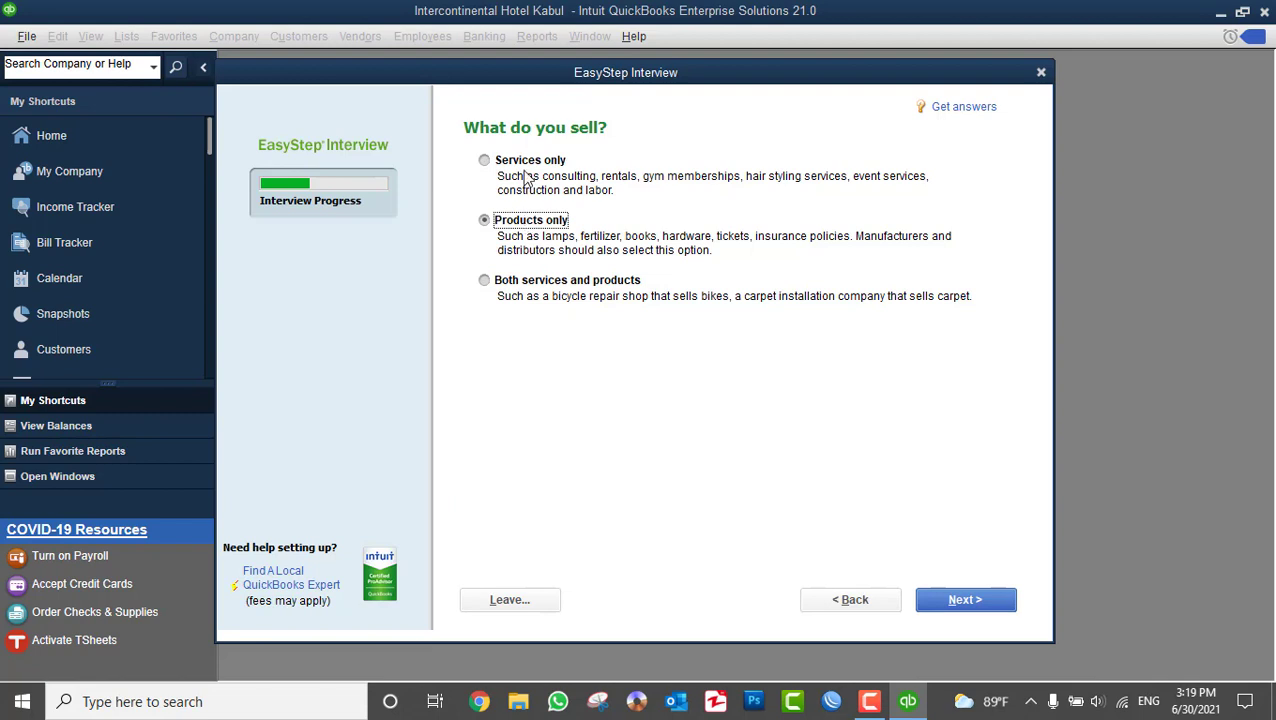
left_click(507, 281)
left_click(508, 226)
left_click(505, 167)
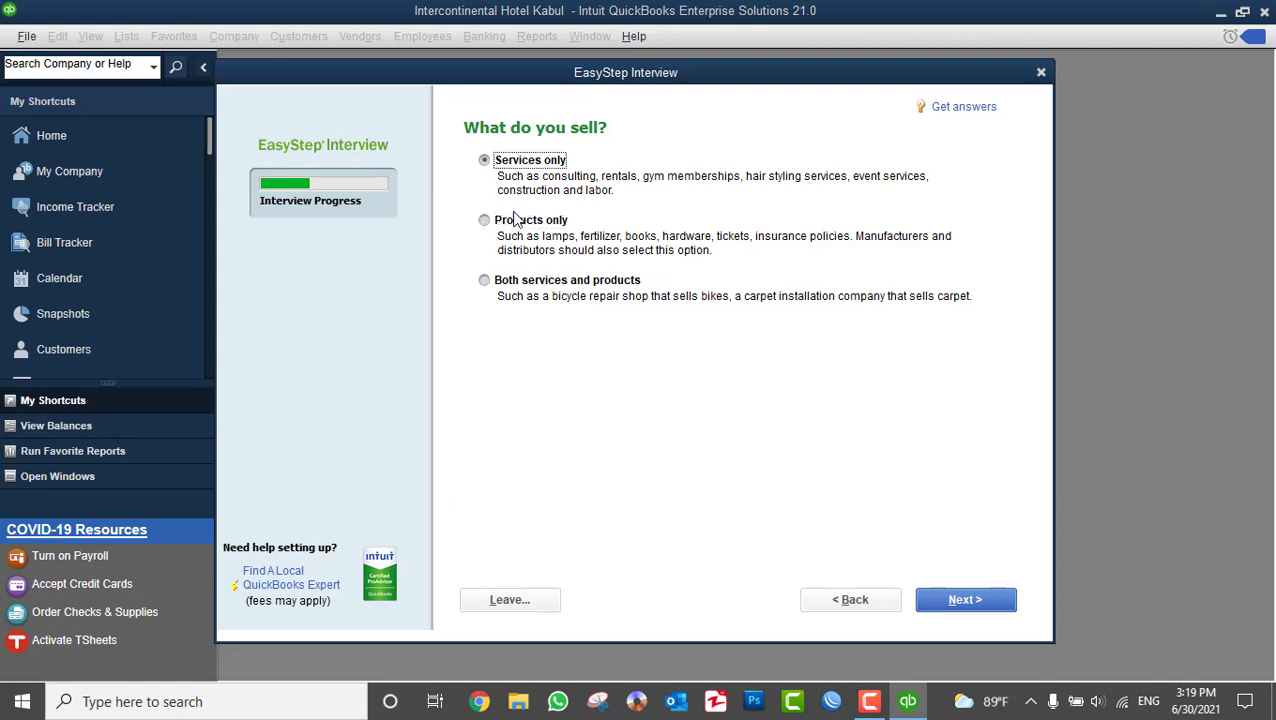
left_click(510, 283)
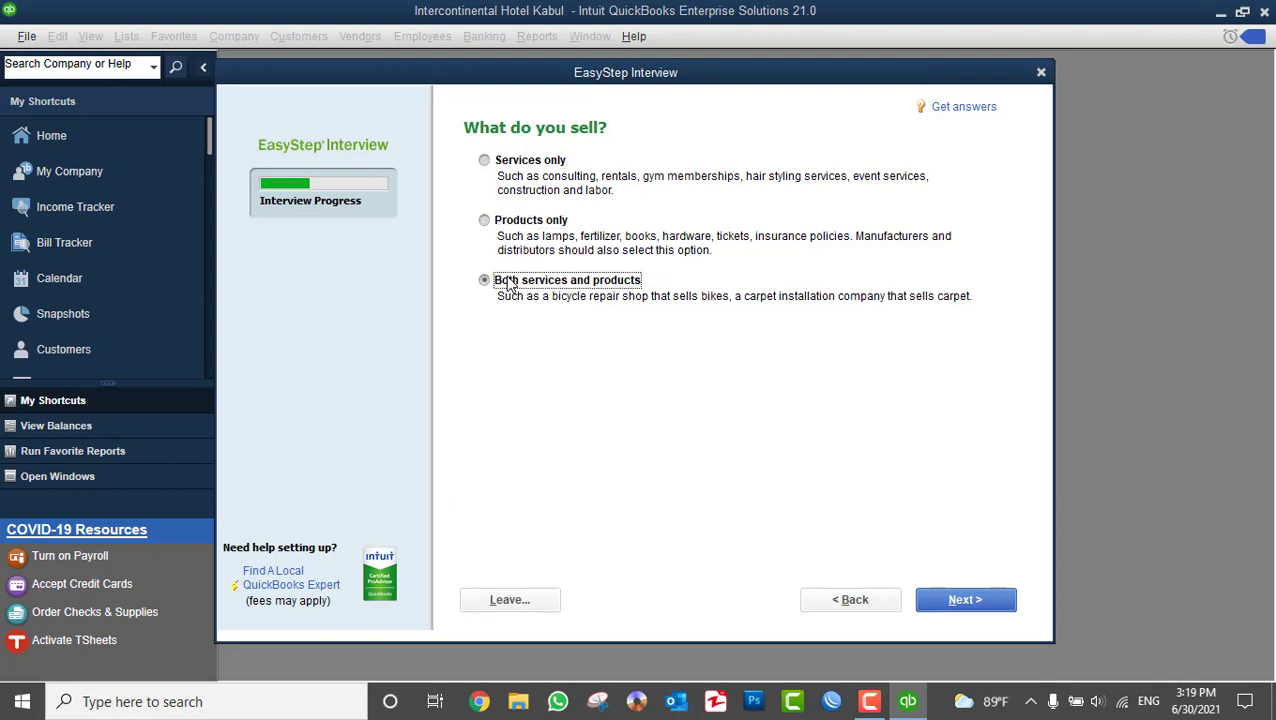
left_click(960, 608)
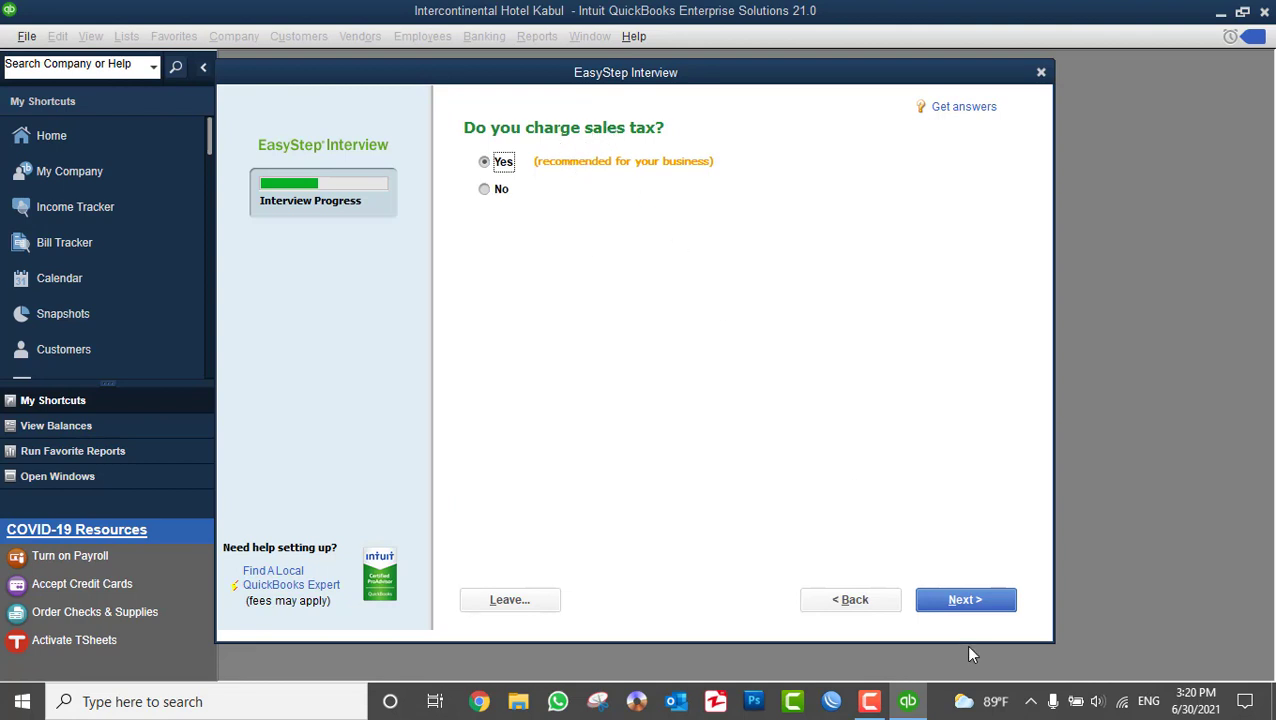
- Leave 'Do you charge sales tax?' at Yes and advance to the estimates question
left_click(958, 603)
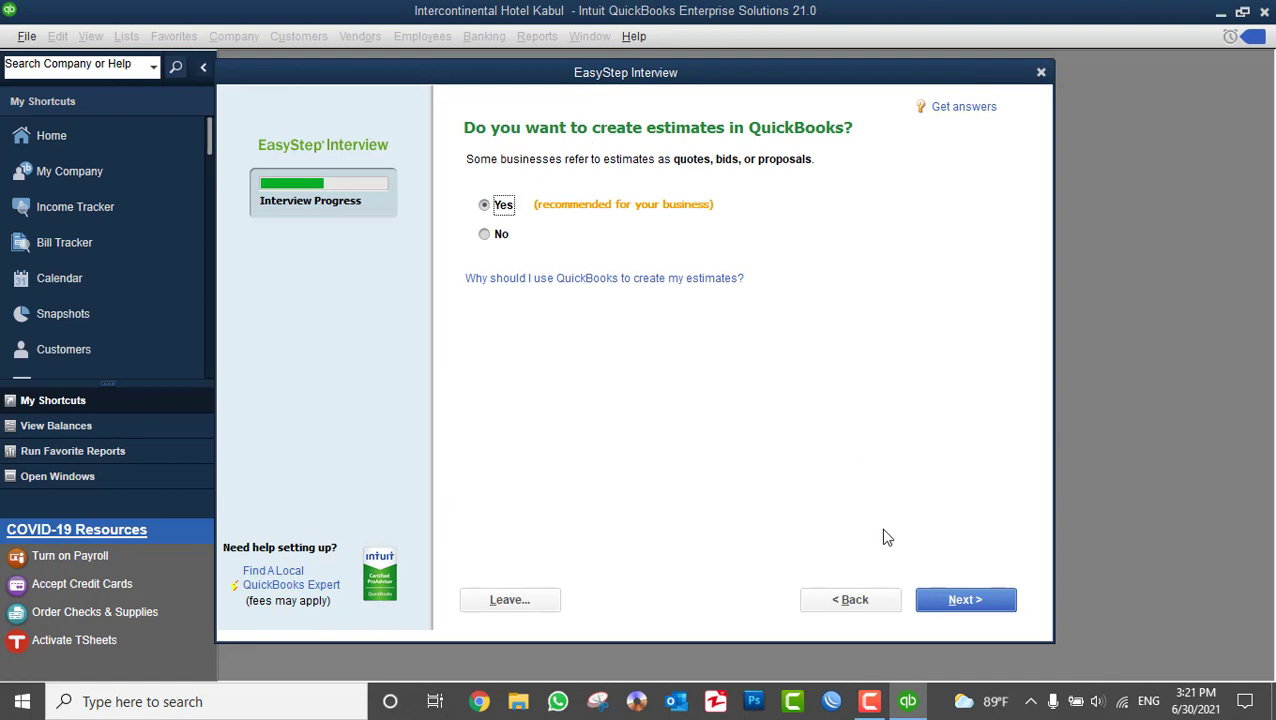
- Accept Yes for estimates, sales orders and billing statements, advancing past each page
left_click(950, 605)
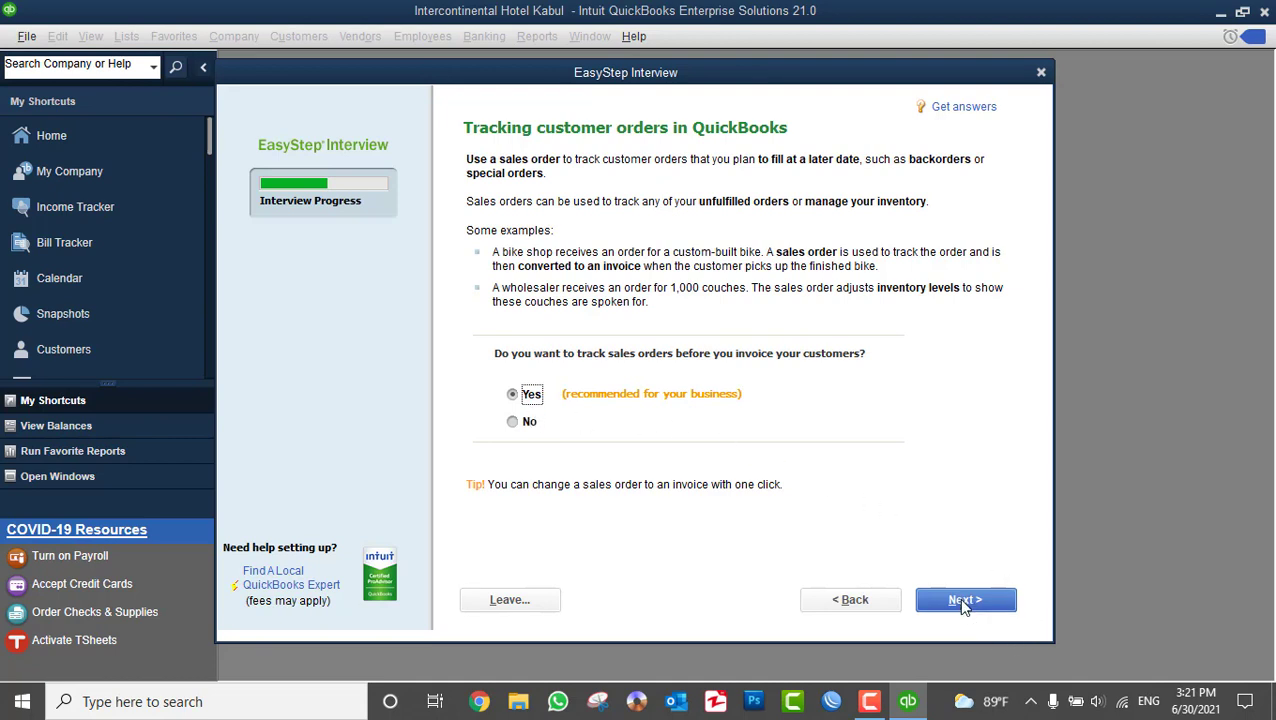
left_click(962, 600)
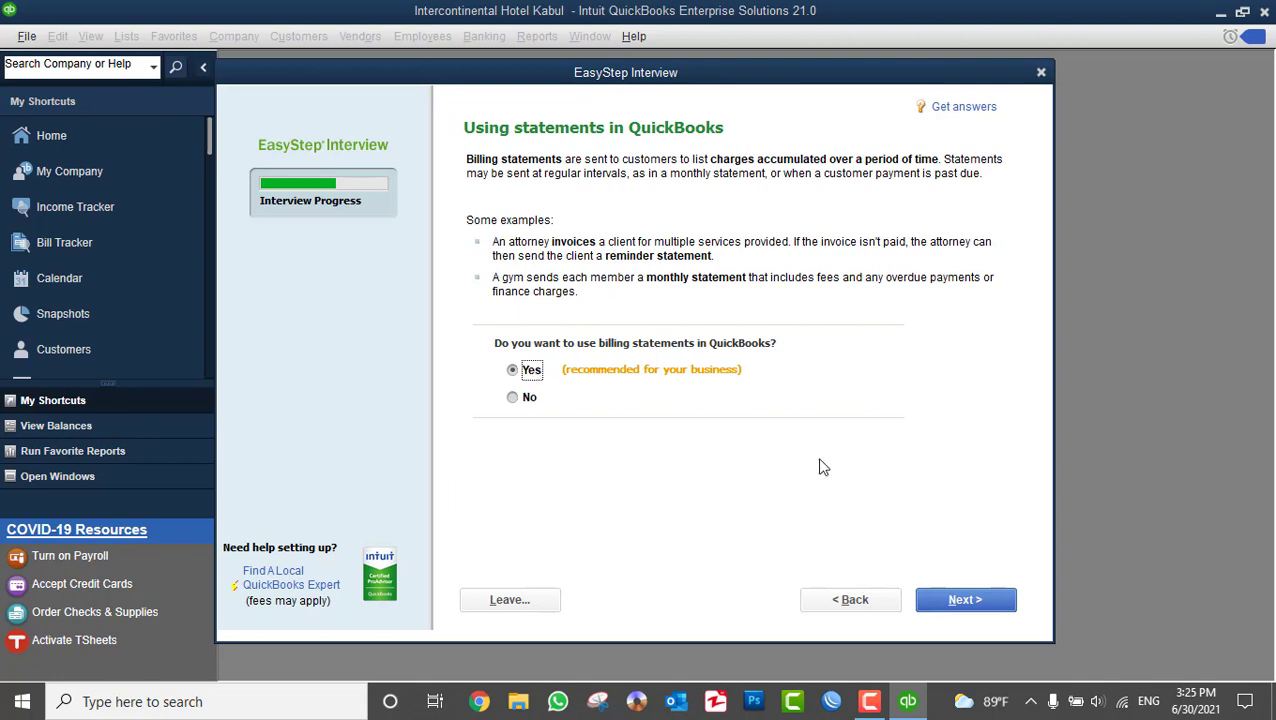
left_click(969, 608)
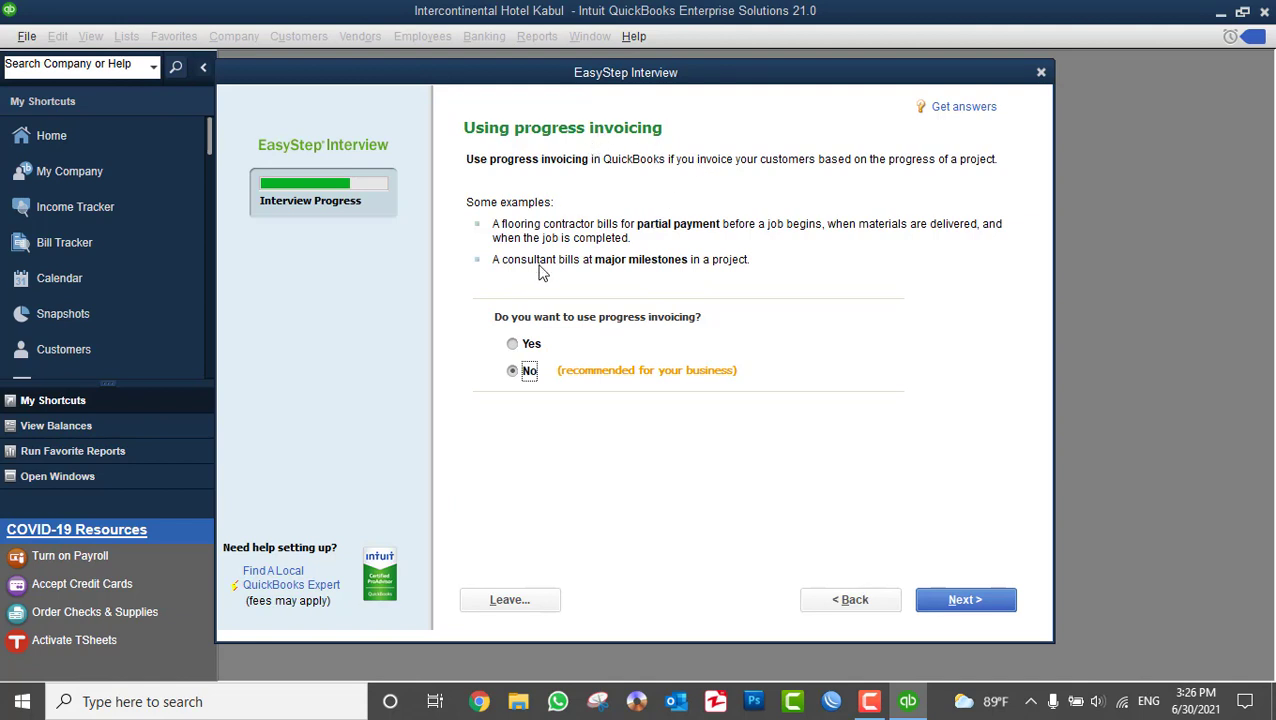
- Answer Yes to progress invoicing and advance to the bills-you-owe question
left_click(524, 346)
left_click(962, 606)
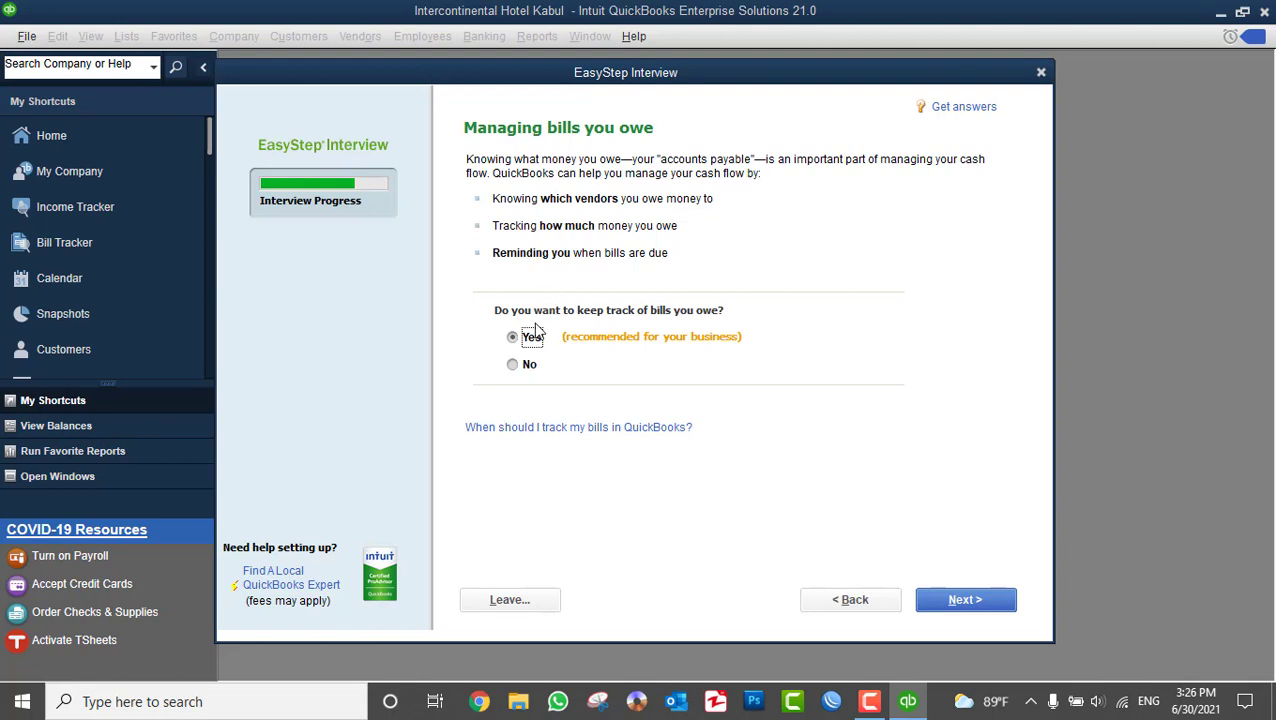
- Keep bill tracking at Yes, answer Yes to inventory tracking, and reach time tracking
left_click(950, 601)
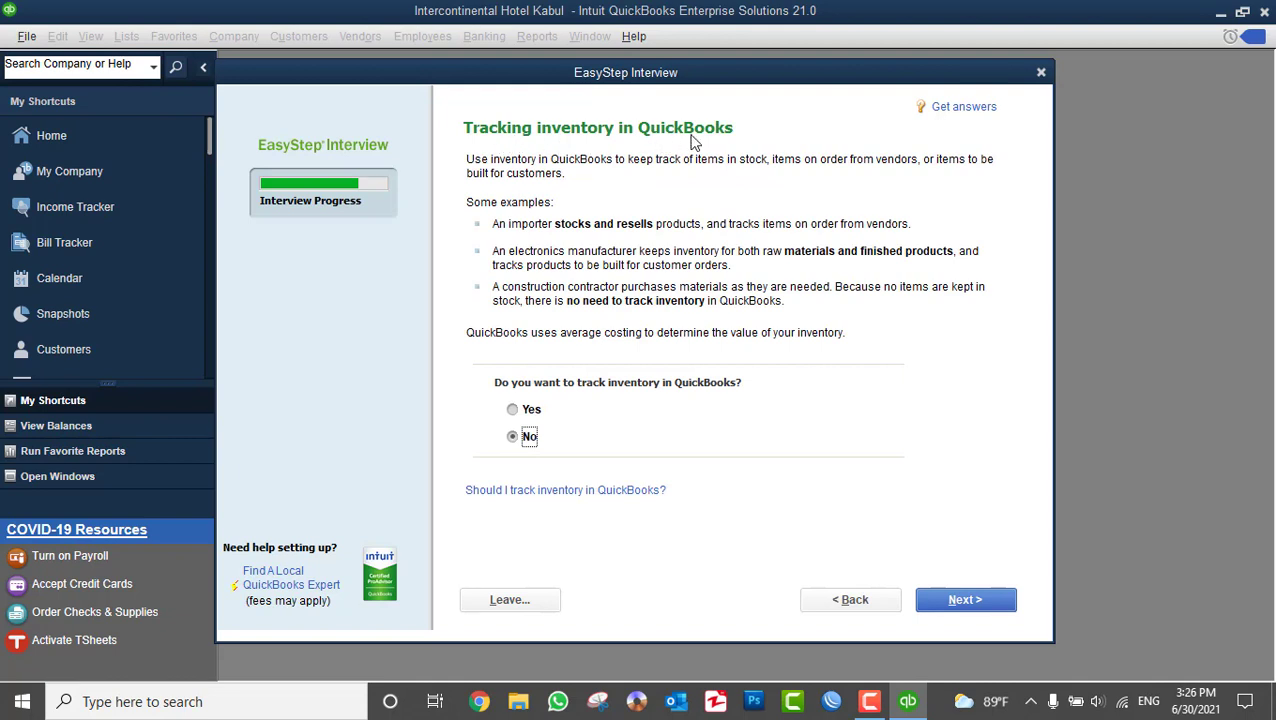
left_click(524, 411)
left_click(948, 601)
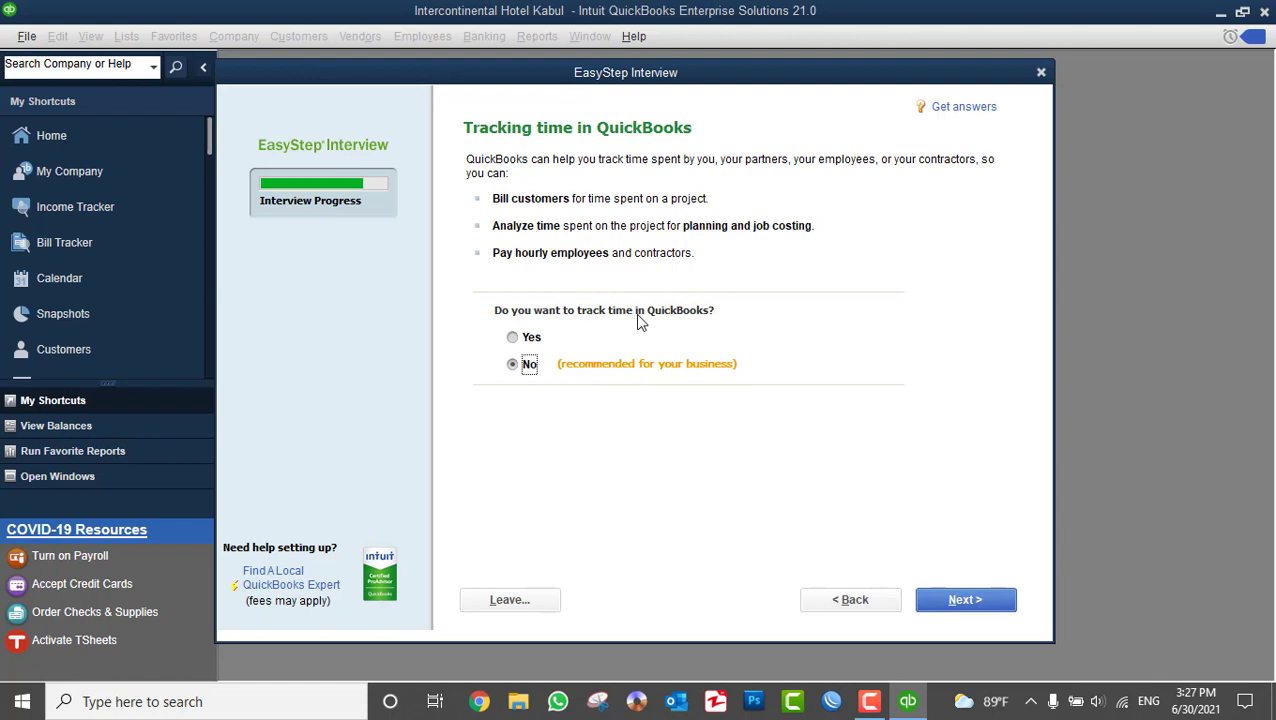
- Answer Yes to tracking time and Yes to having W-2 employees in the interview
left_click(530, 338)
left_click(946, 602)
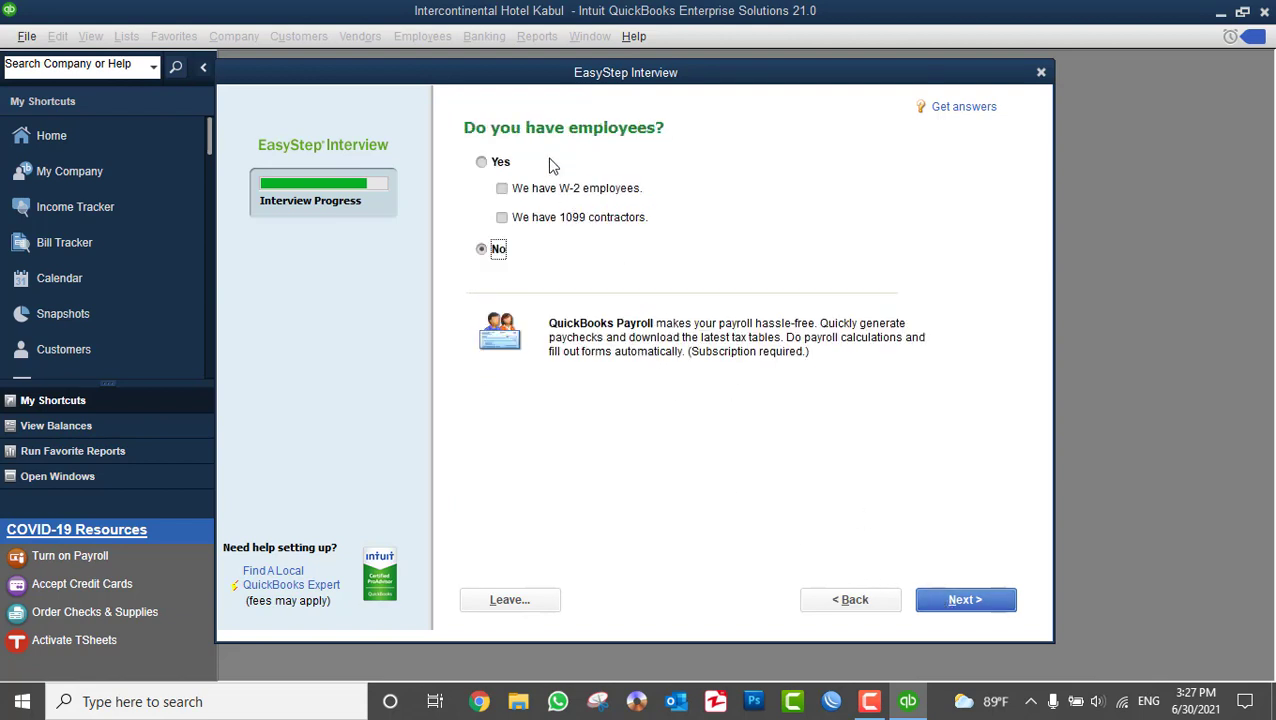
left_click(486, 164)
left_click(582, 196)
left_click(590, 222)
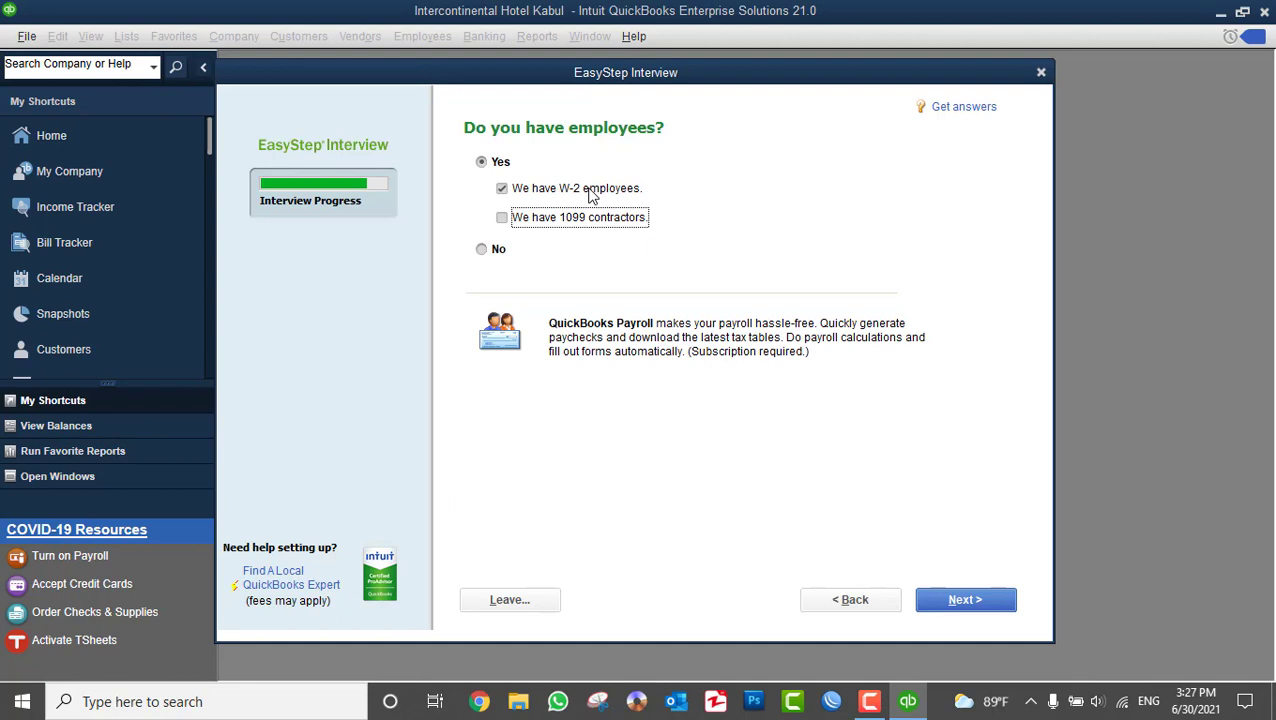
left_click(959, 605)
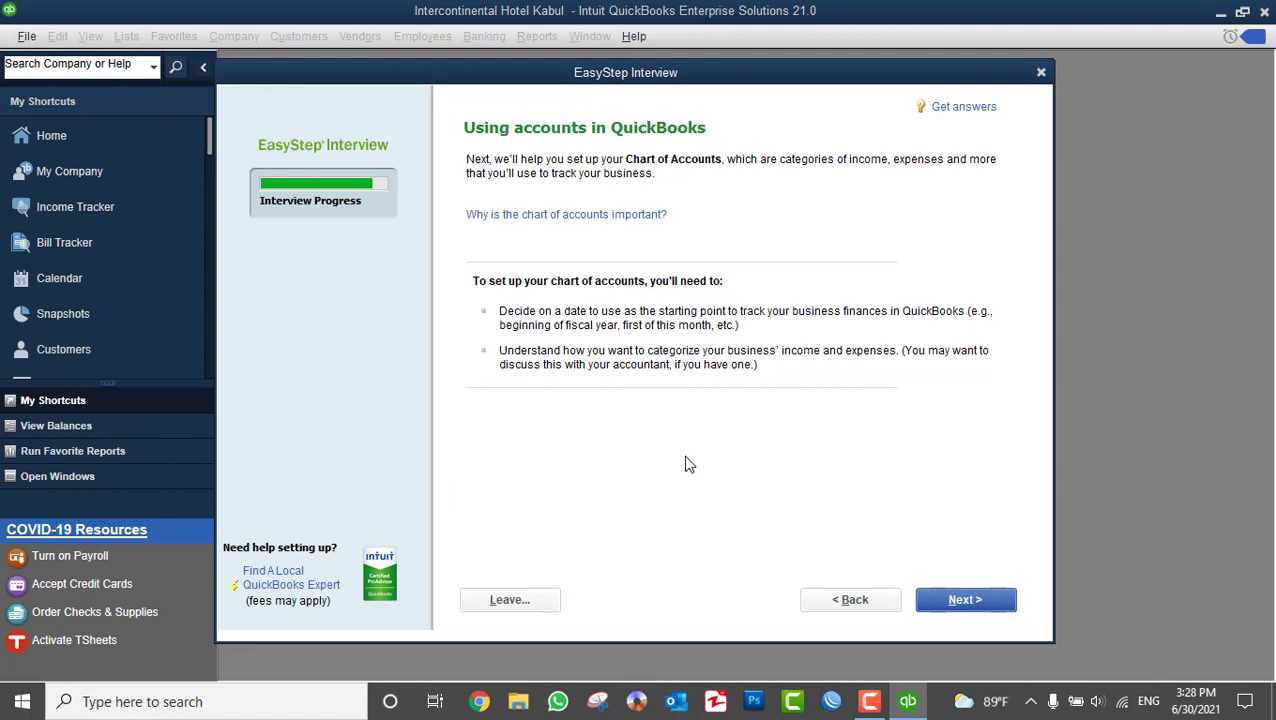
- Set a custom tracking start date of June 25, 2021 (06/25/2021)
left_click(940, 604)
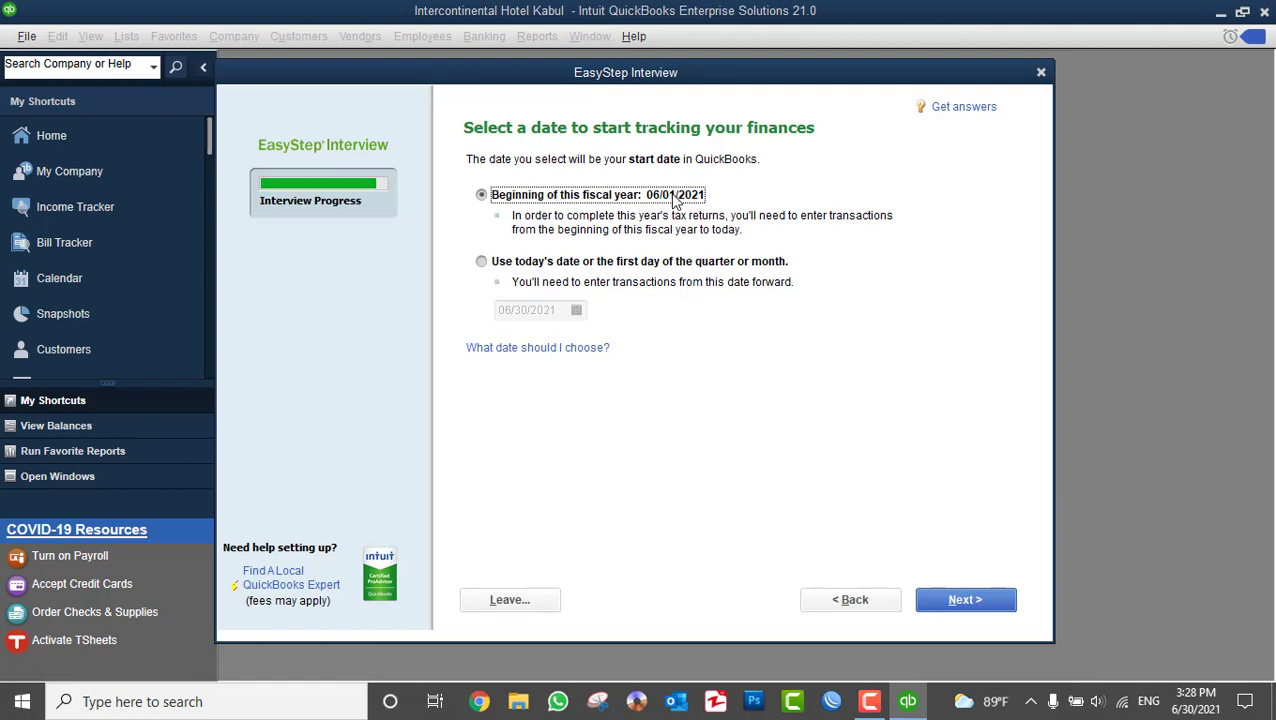
left_click(548, 263)
left_click(576, 313)
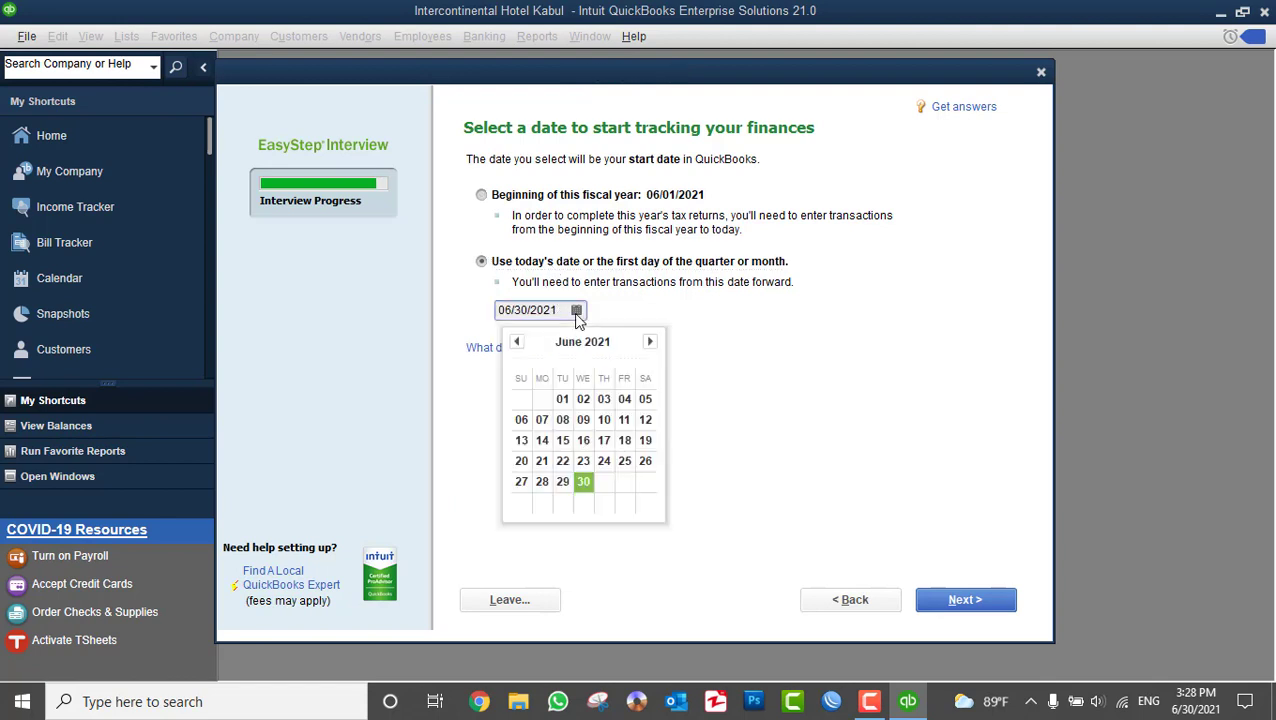
left_click(624, 461)
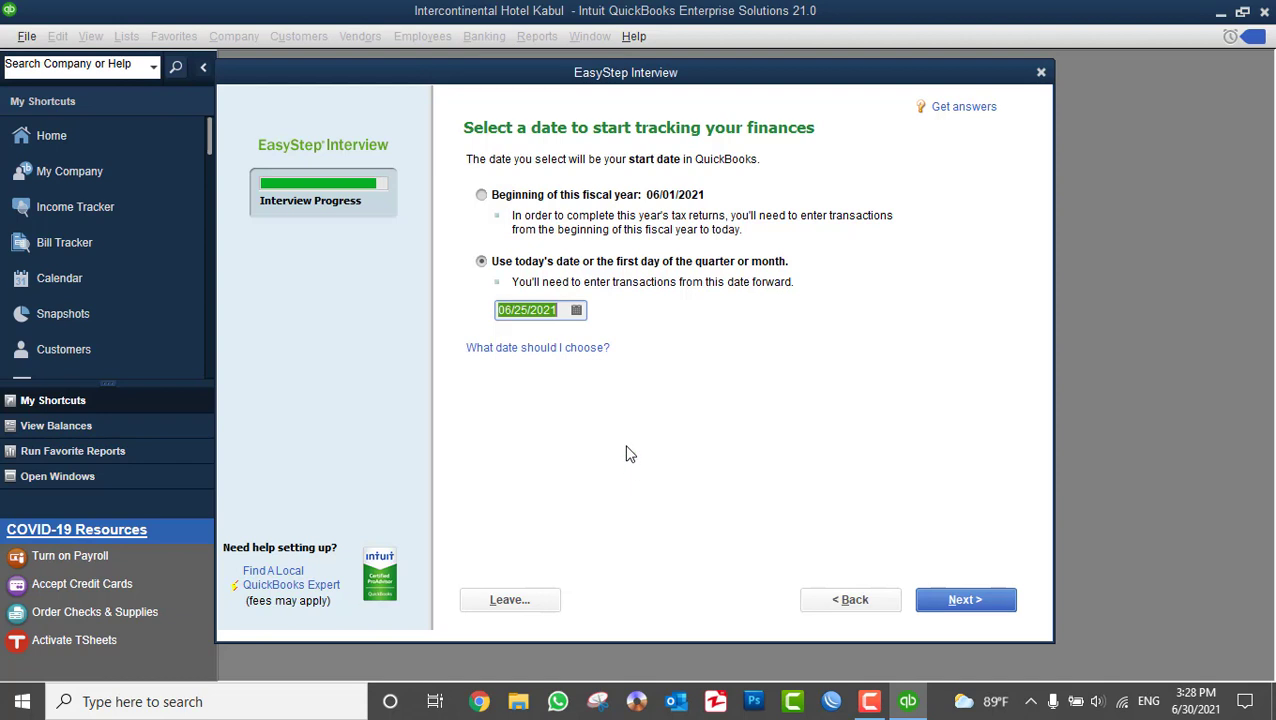
left_click(958, 603)
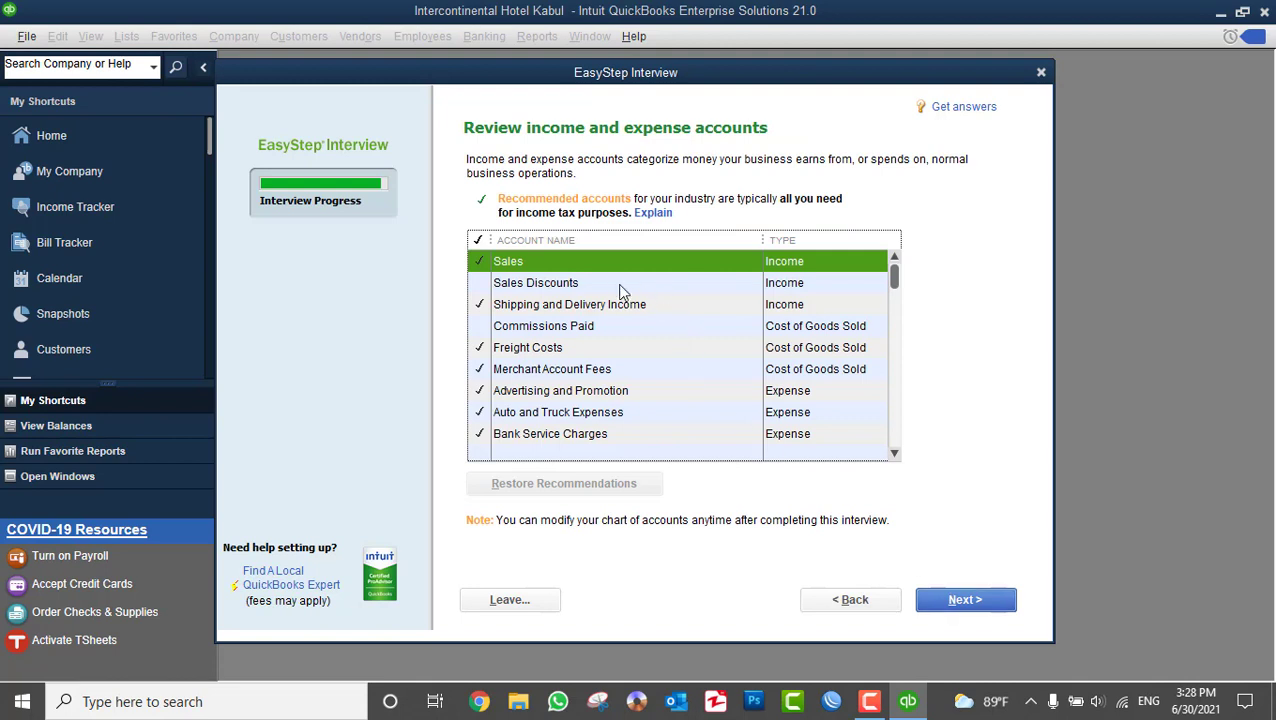
- Untick the Shipping and Delivery Income, Freight Costs and Merchant Account Fees accounts
scroll(620, 290, "down", 6)
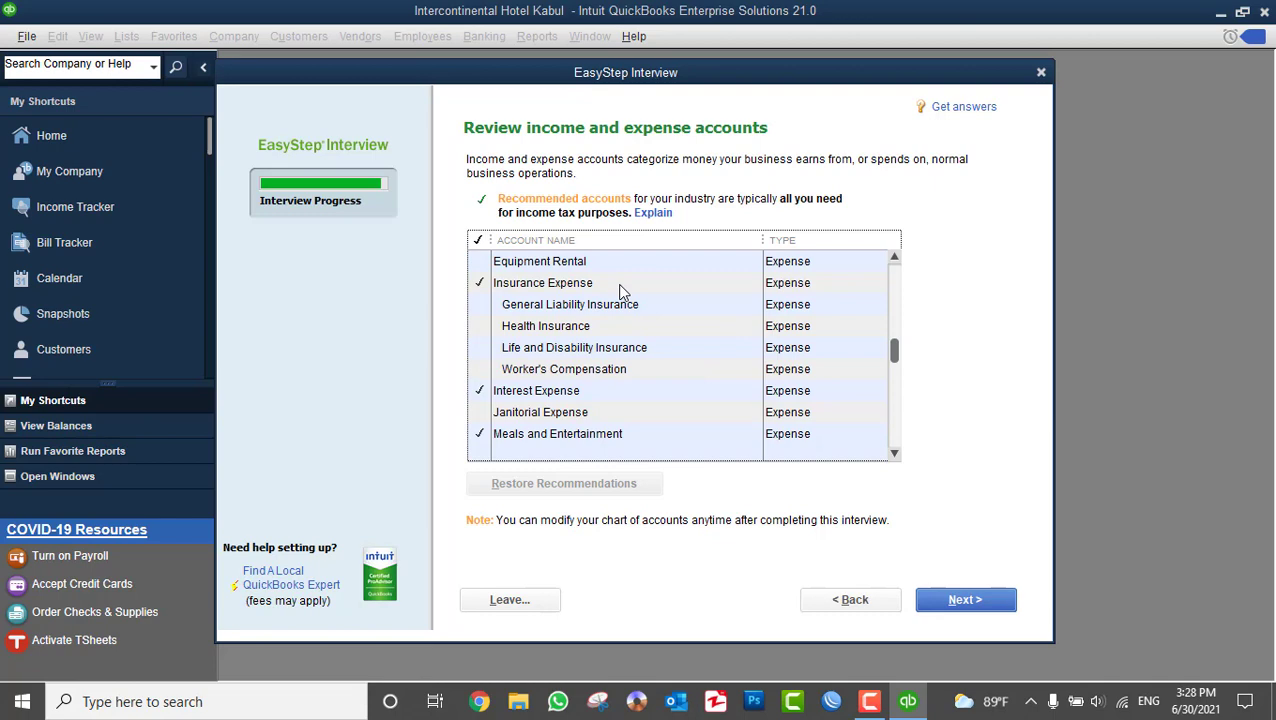
scroll(620, 290, "up", 6)
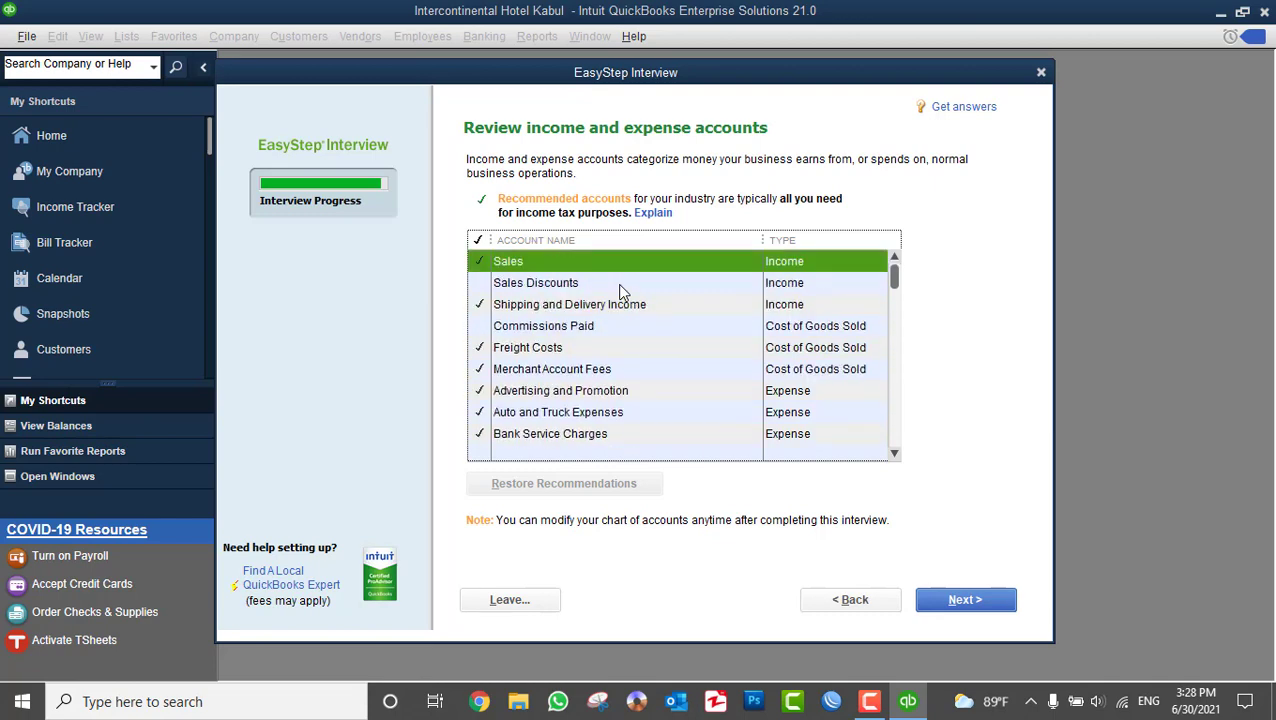
scroll(620, 290, "down", 15)
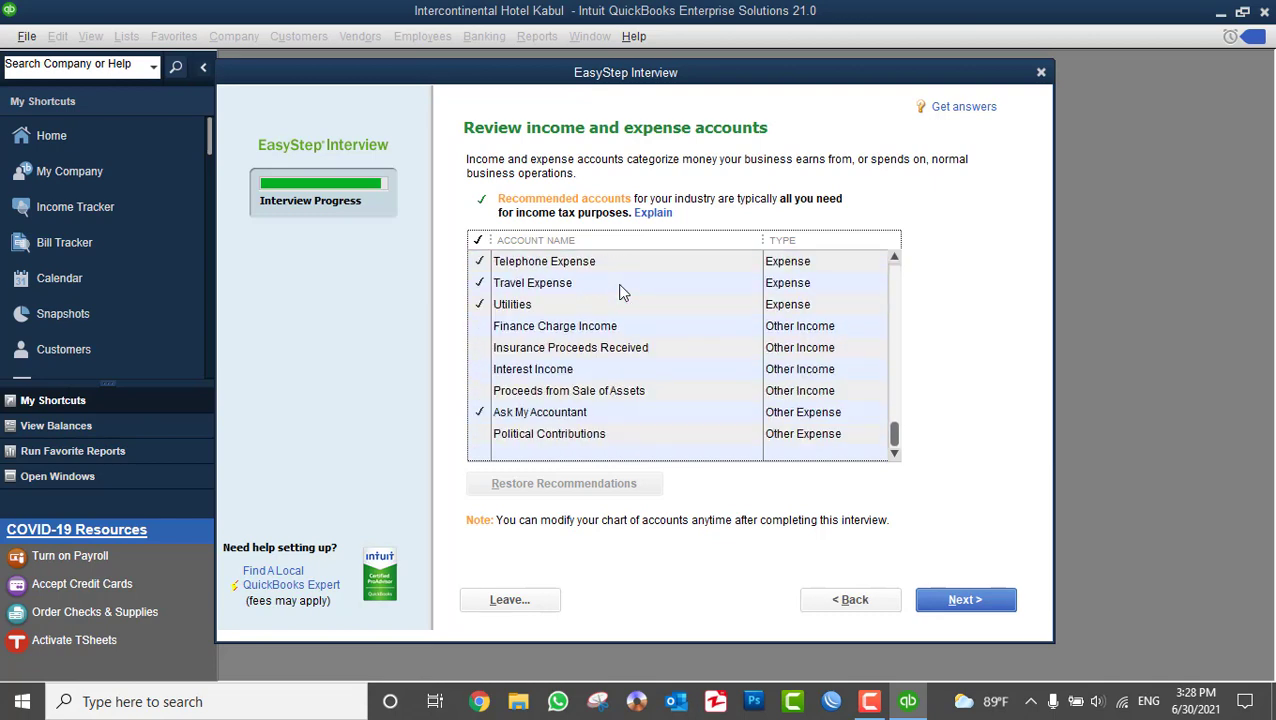
scroll(560, 380, "up", 15)
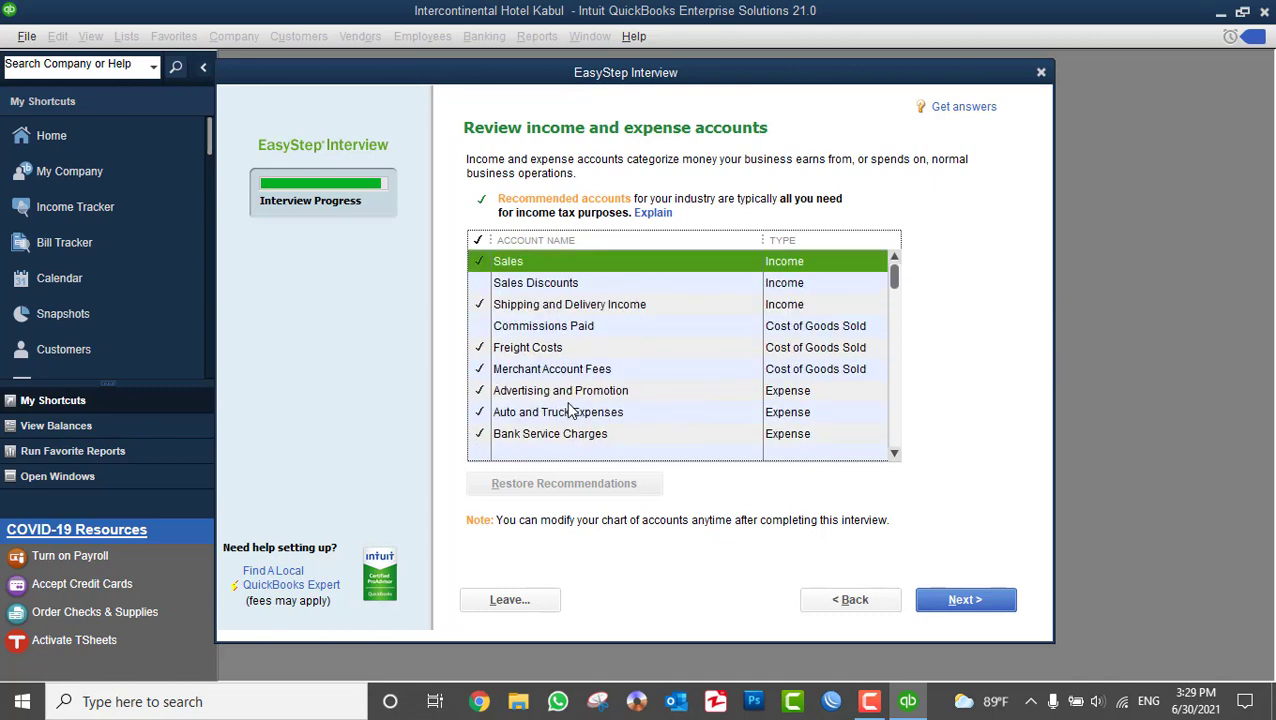
left_click(480, 300)
left_click(478, 308)
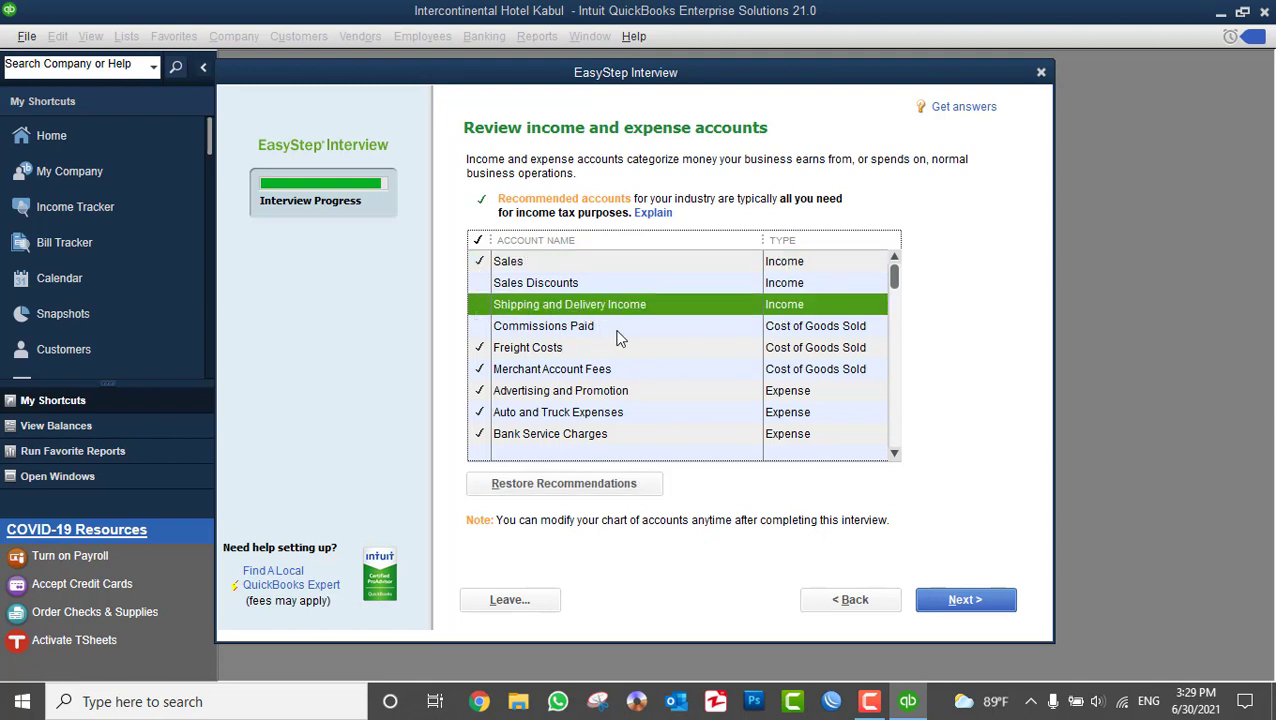
left_click(479, 348)
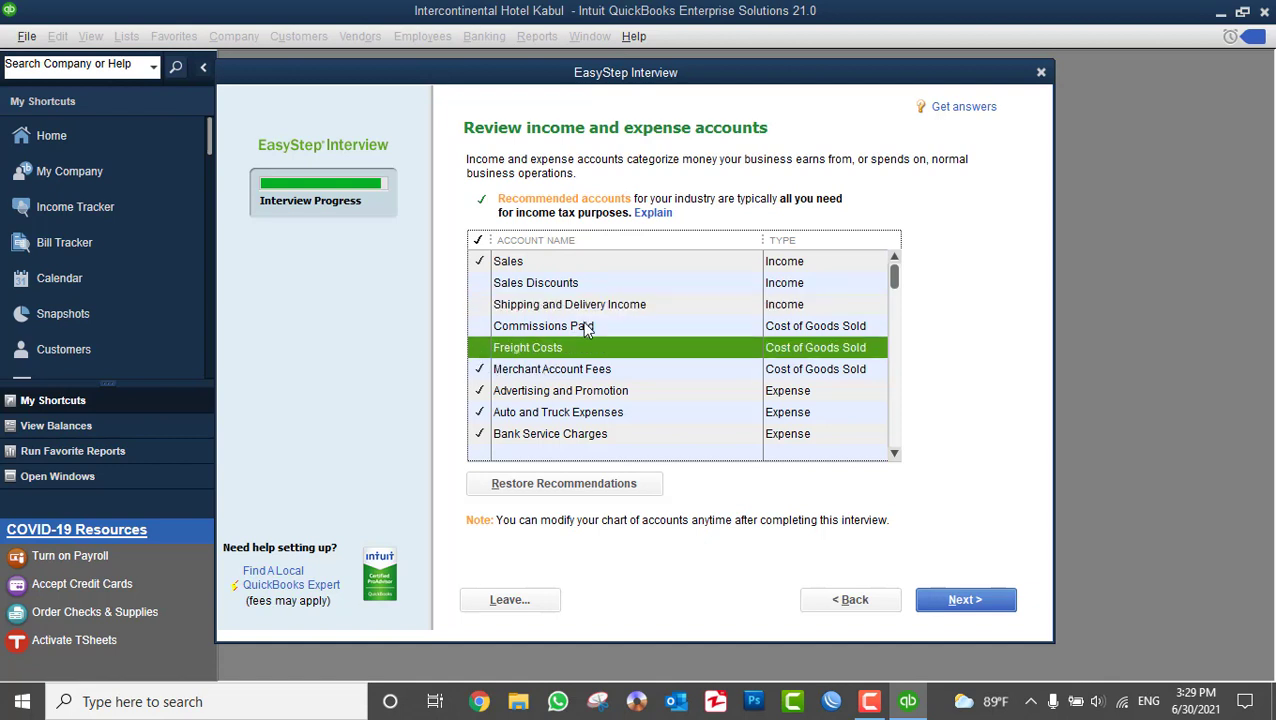
left_click(479, 369)
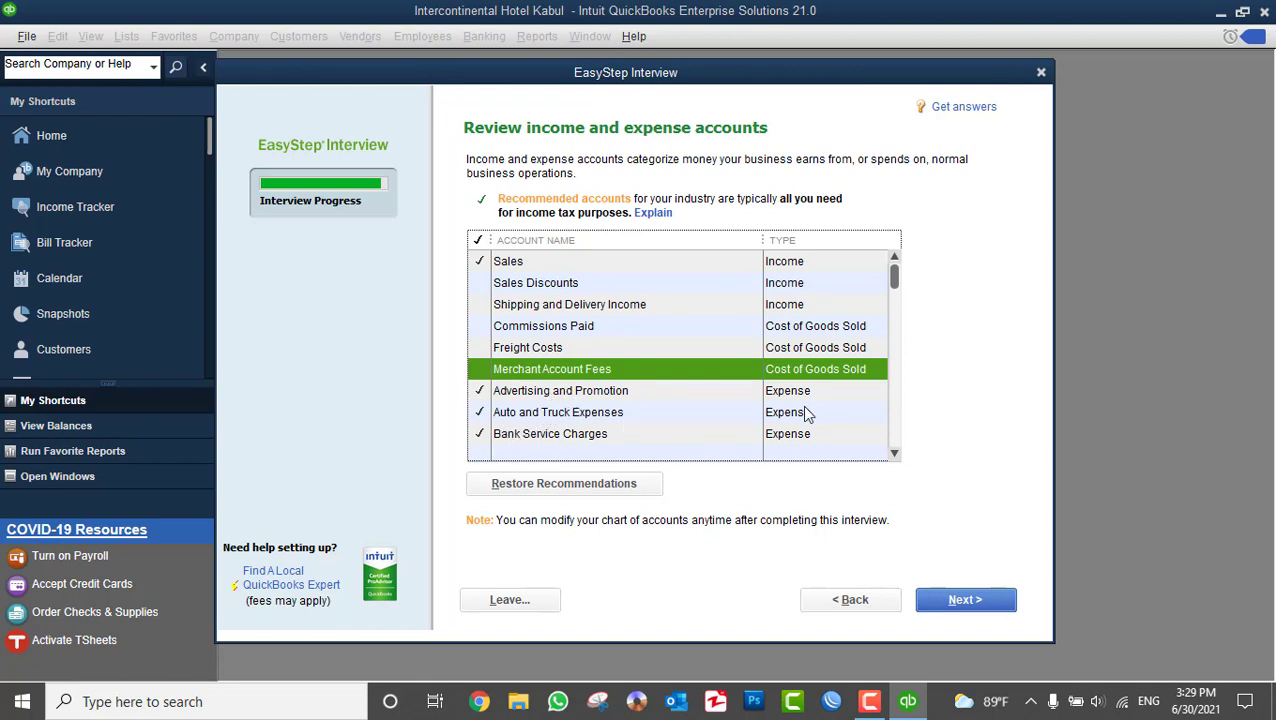
- Untick Bank Service Charges, Depreciation Expense, Insurance Expense and Interest Expense, then finish the interview
scroll(597, 408, "down", 1)
left_click(479, 369)
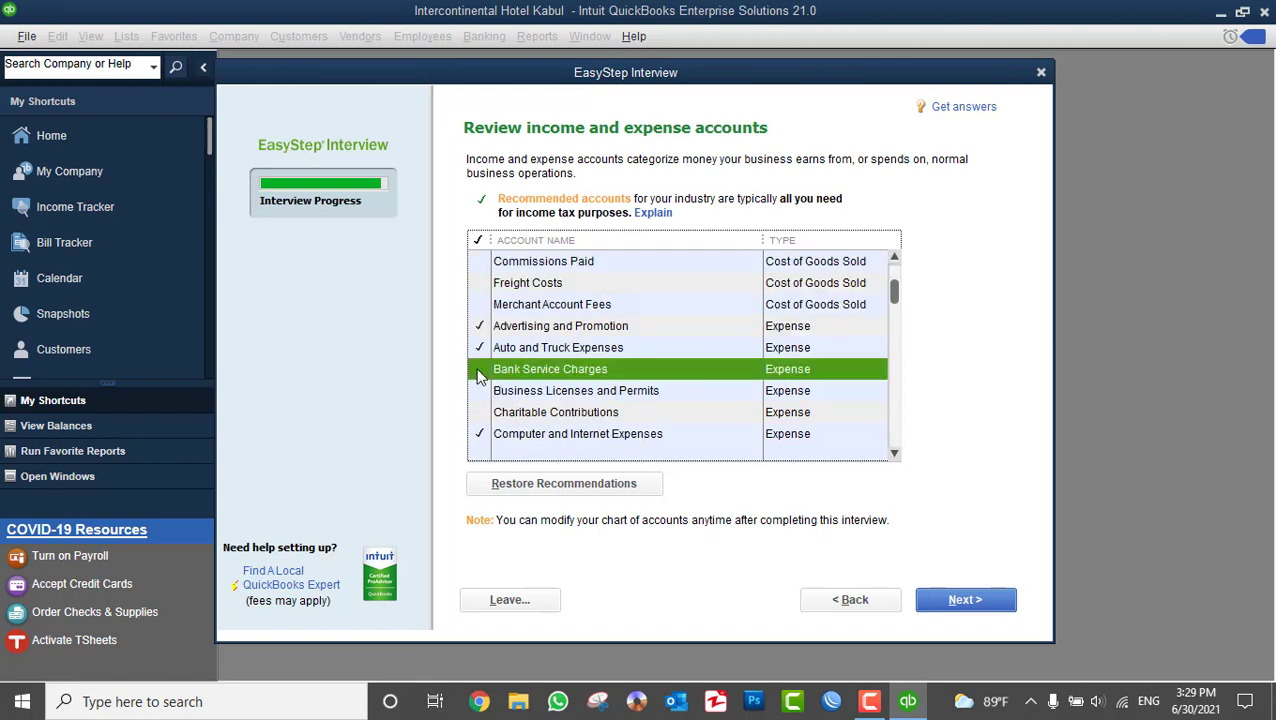
scroll(543, 393, "down", 1)
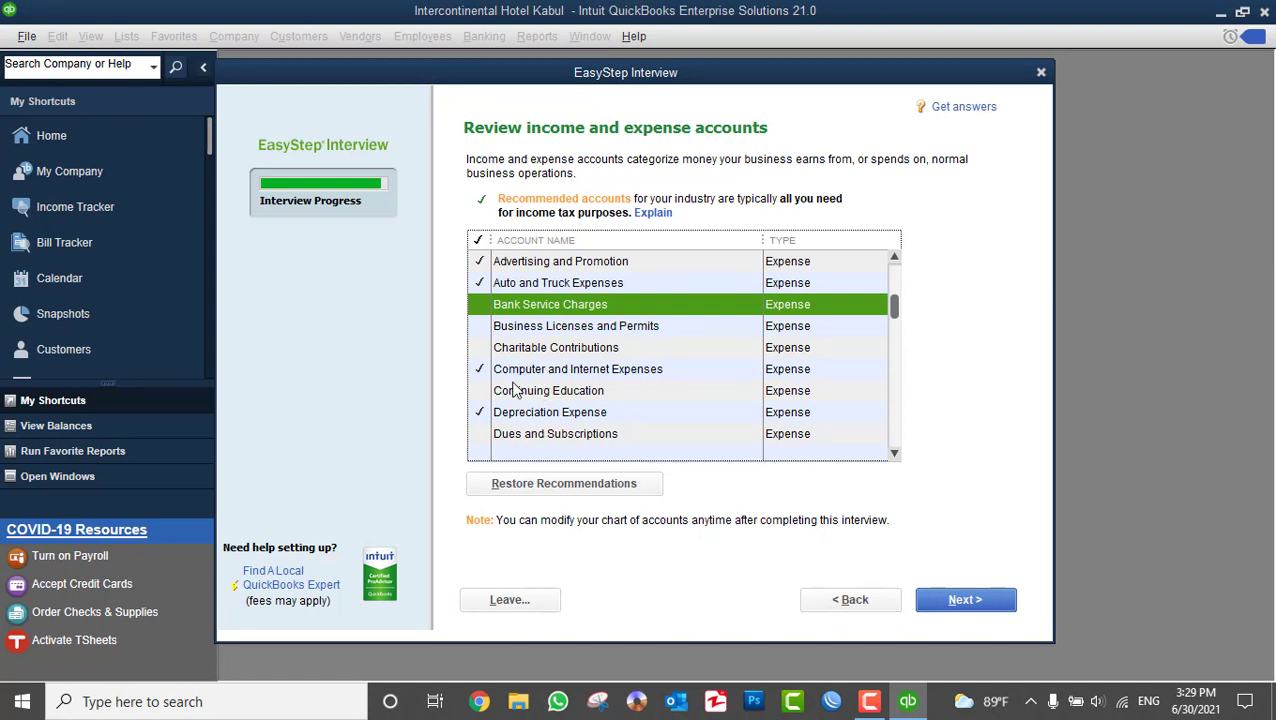
left_click(479, 416)
scroll(584, 430, "down", 2)
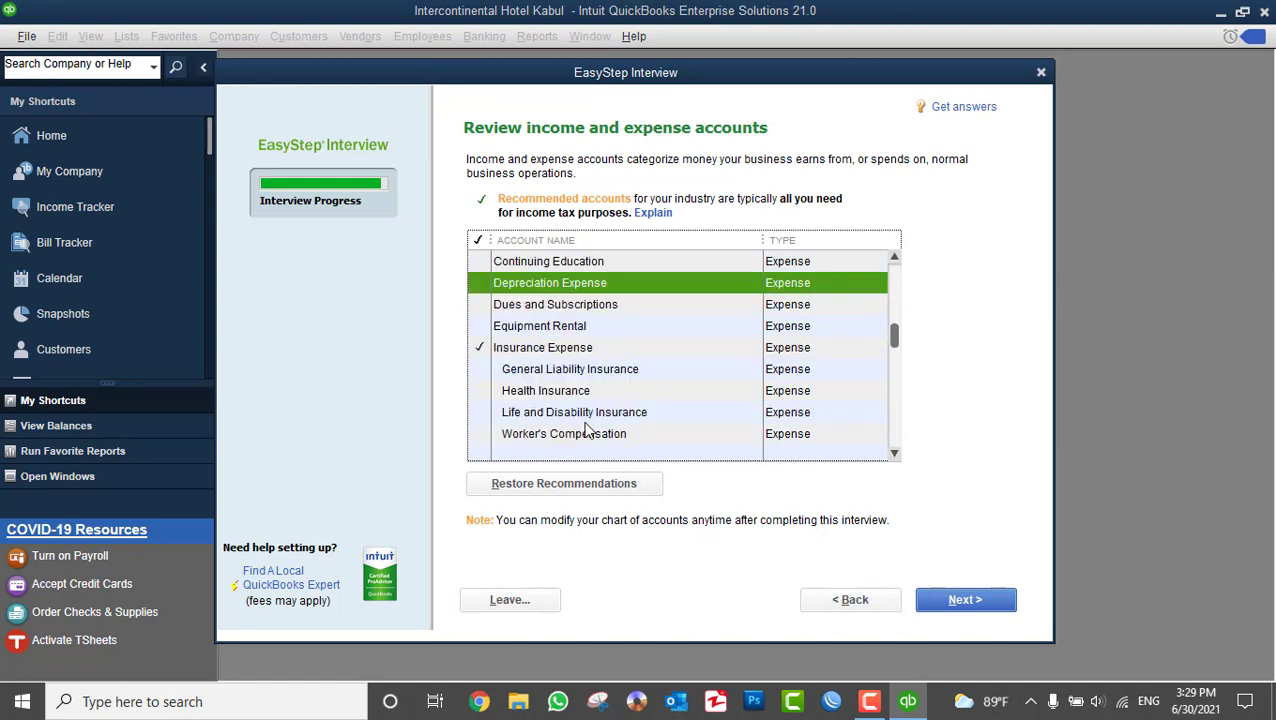
left_click(477, 347)
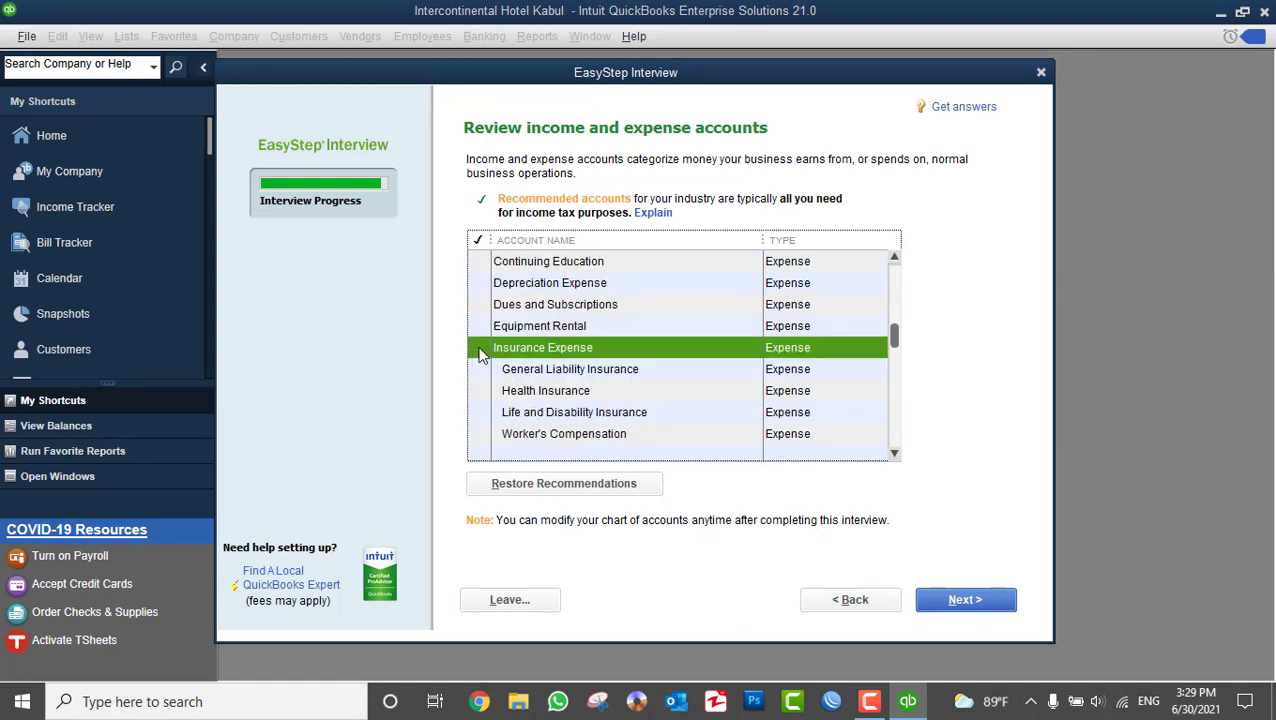
scroll(668, 386, "down", 2)
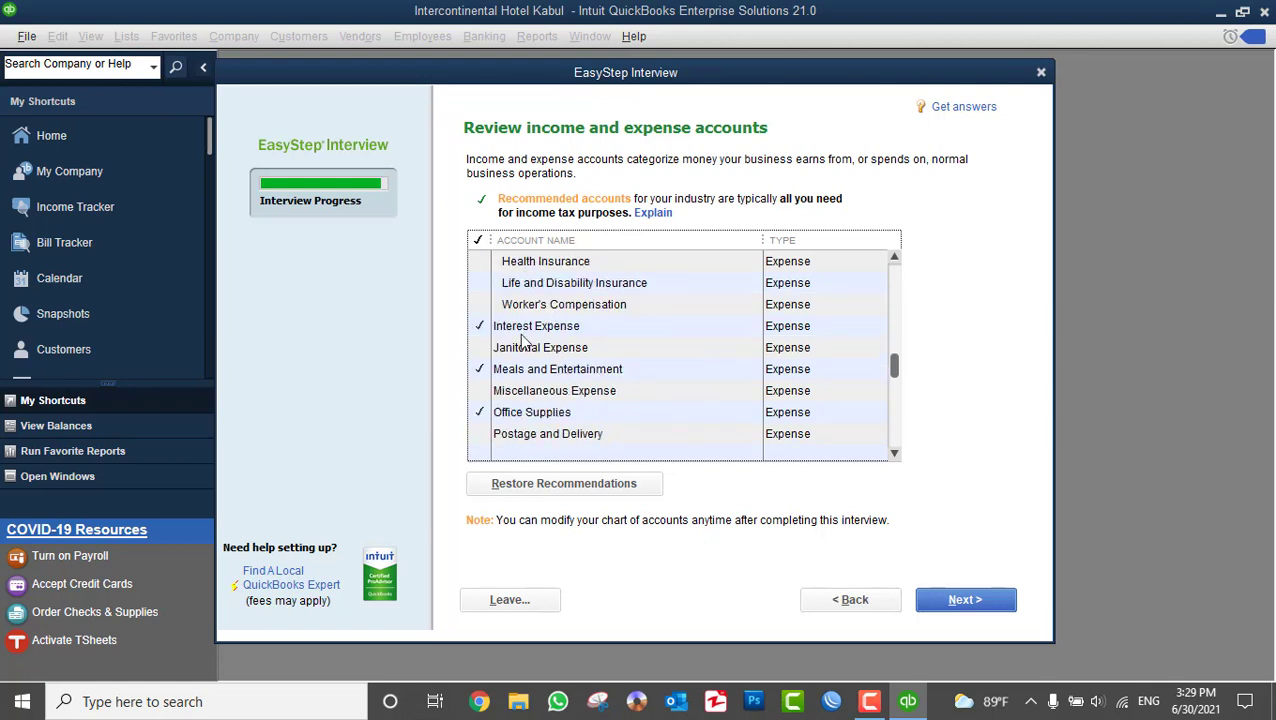
left_click(479, 327)
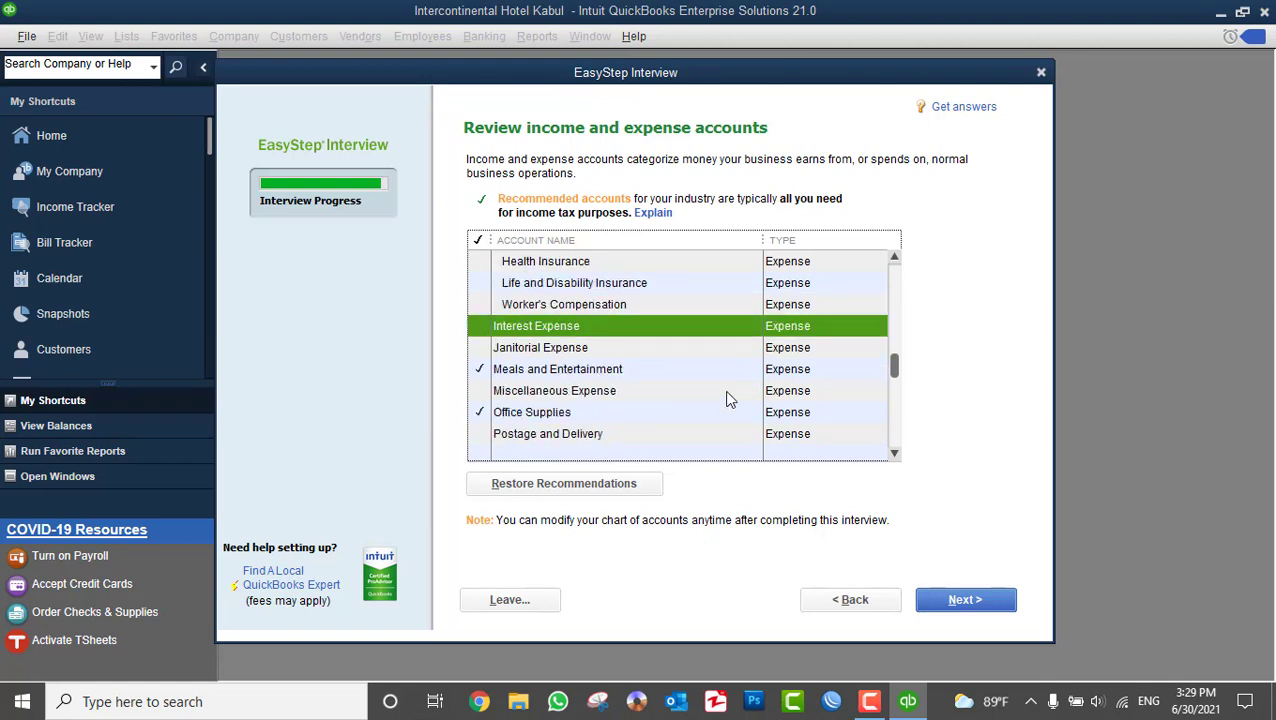
scroll(608, 395, "down", 1)
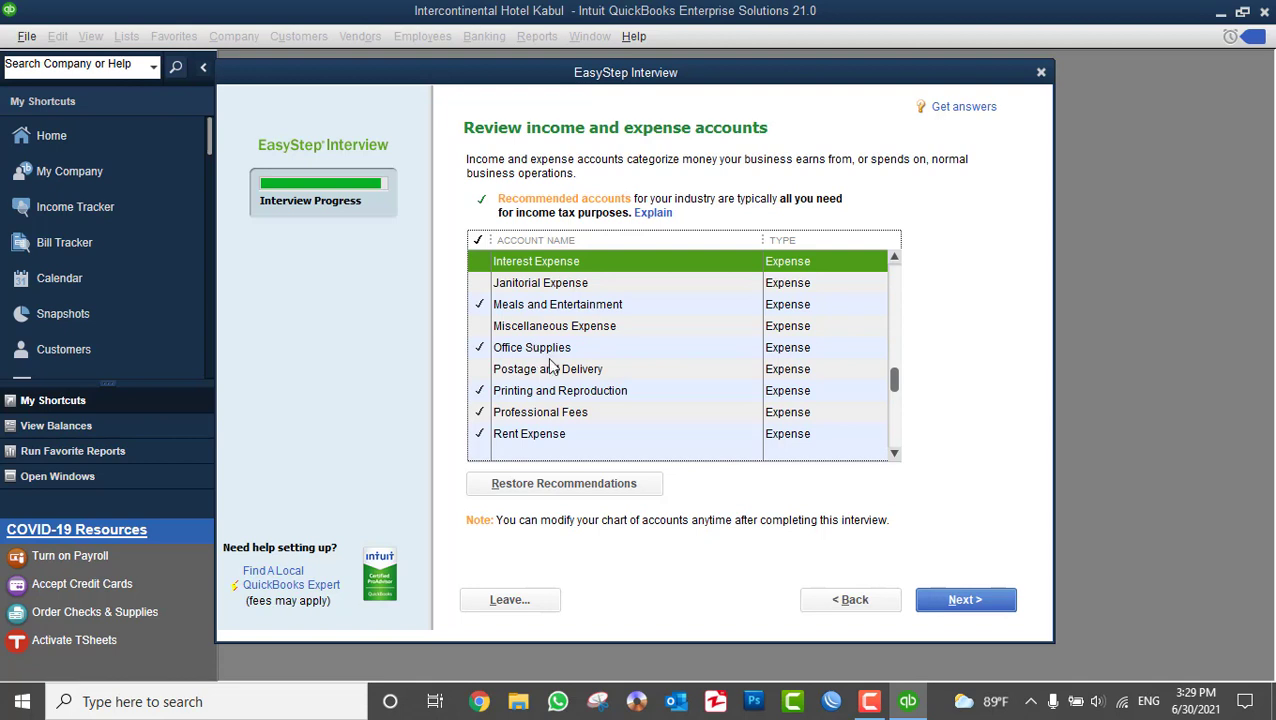
scroll(617, 432, "down", 1)
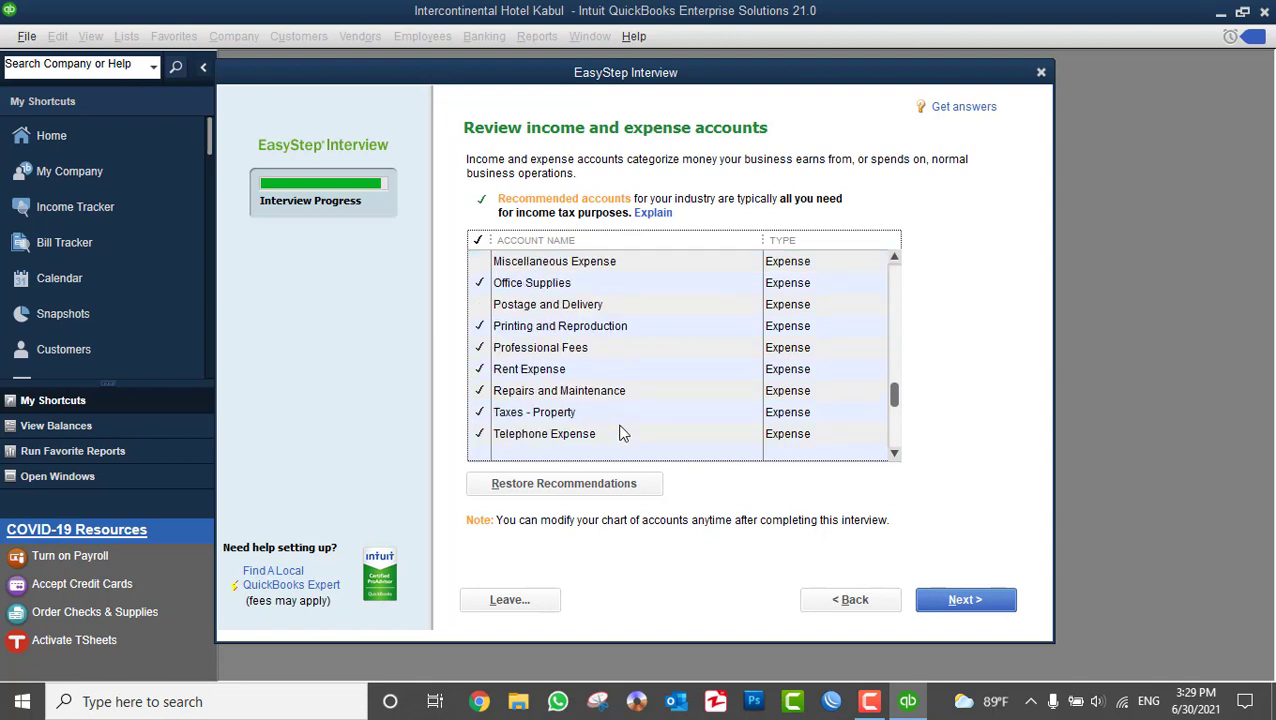
left_click(963, 600)
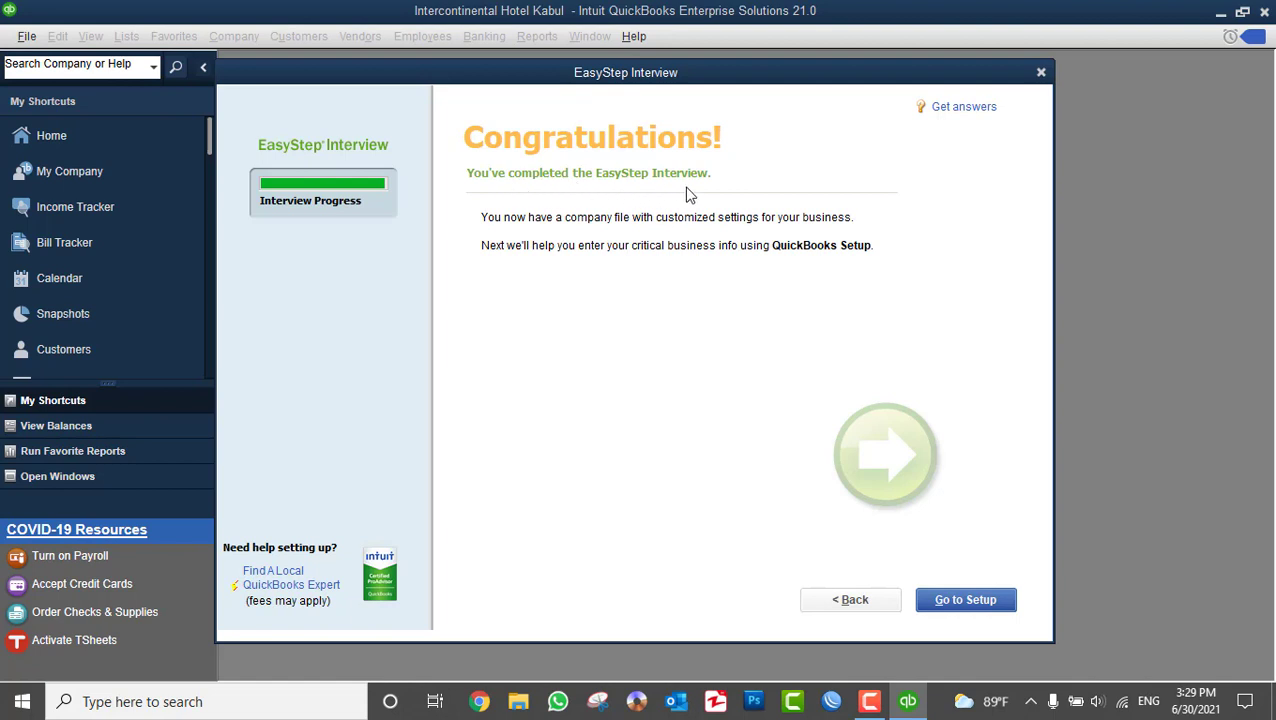
- Go to Desktop Setup and start working without adding people, products or bank accounts
left_click(981, 603)
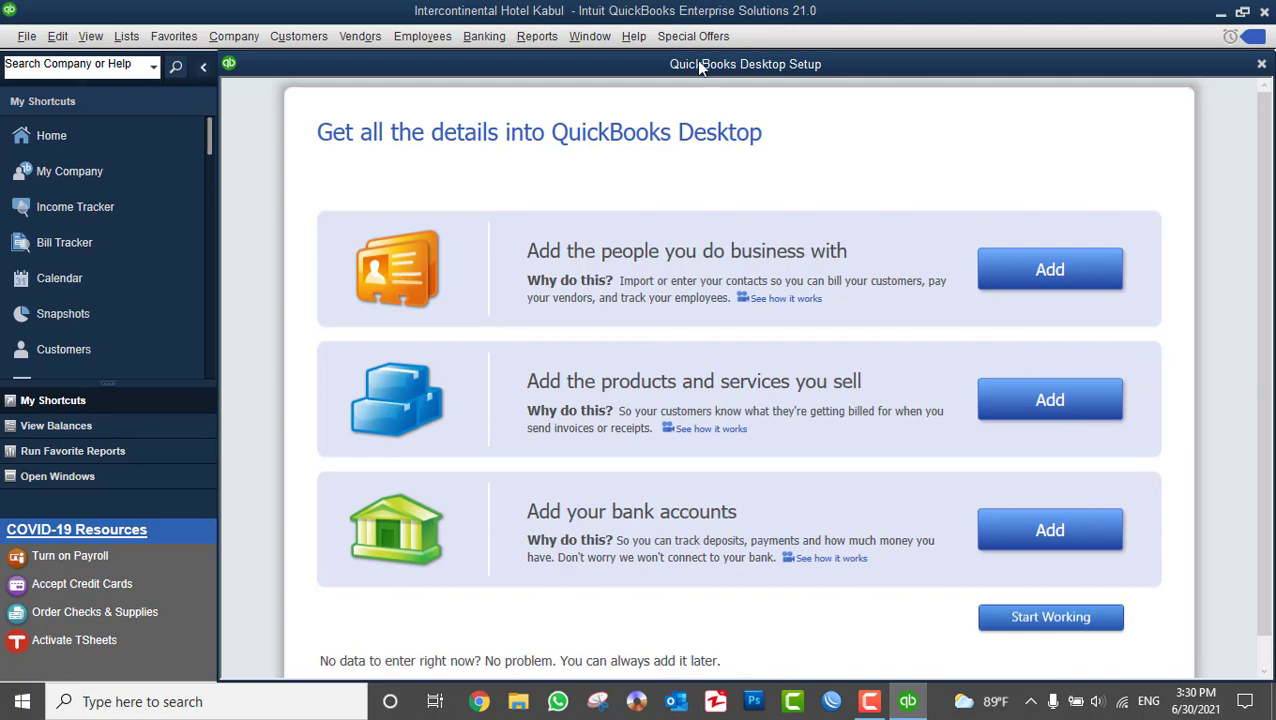
mouse_move(704, 66)
left_mouse_down()
mouse_move(714, 80)
mouse_move(702, 65)
left_mouse_up()
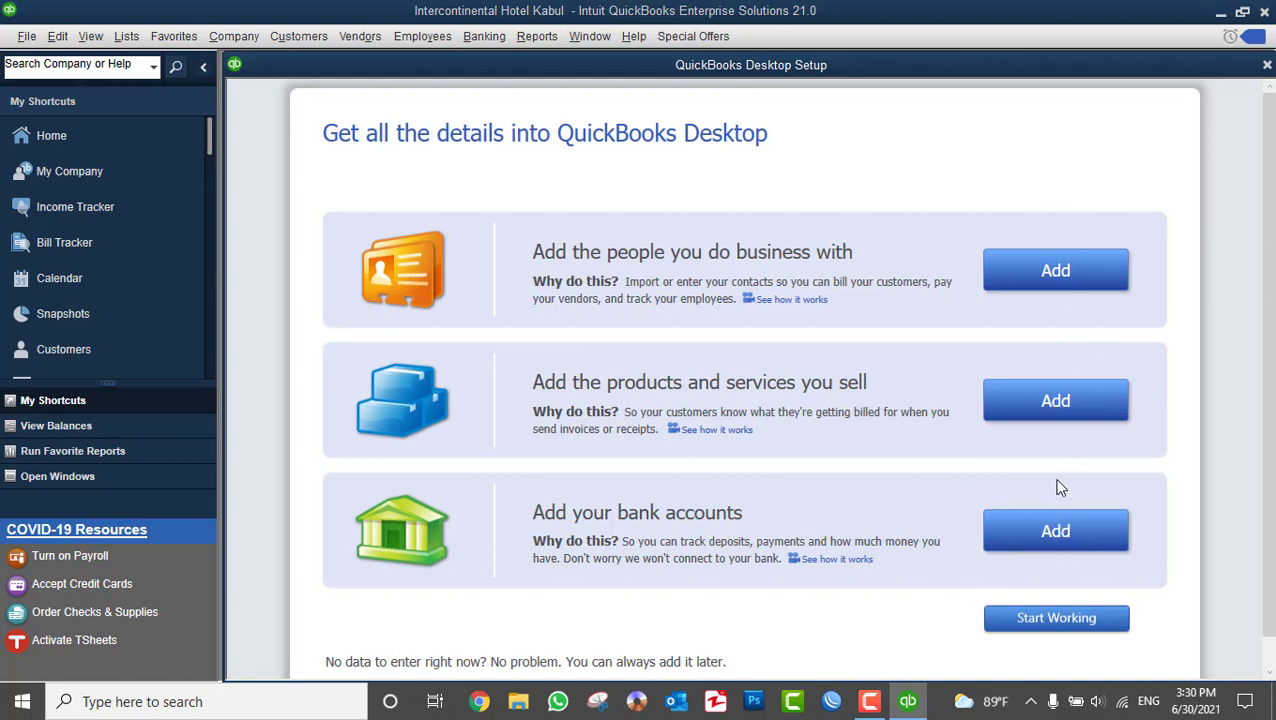
left_click(1043, 621)
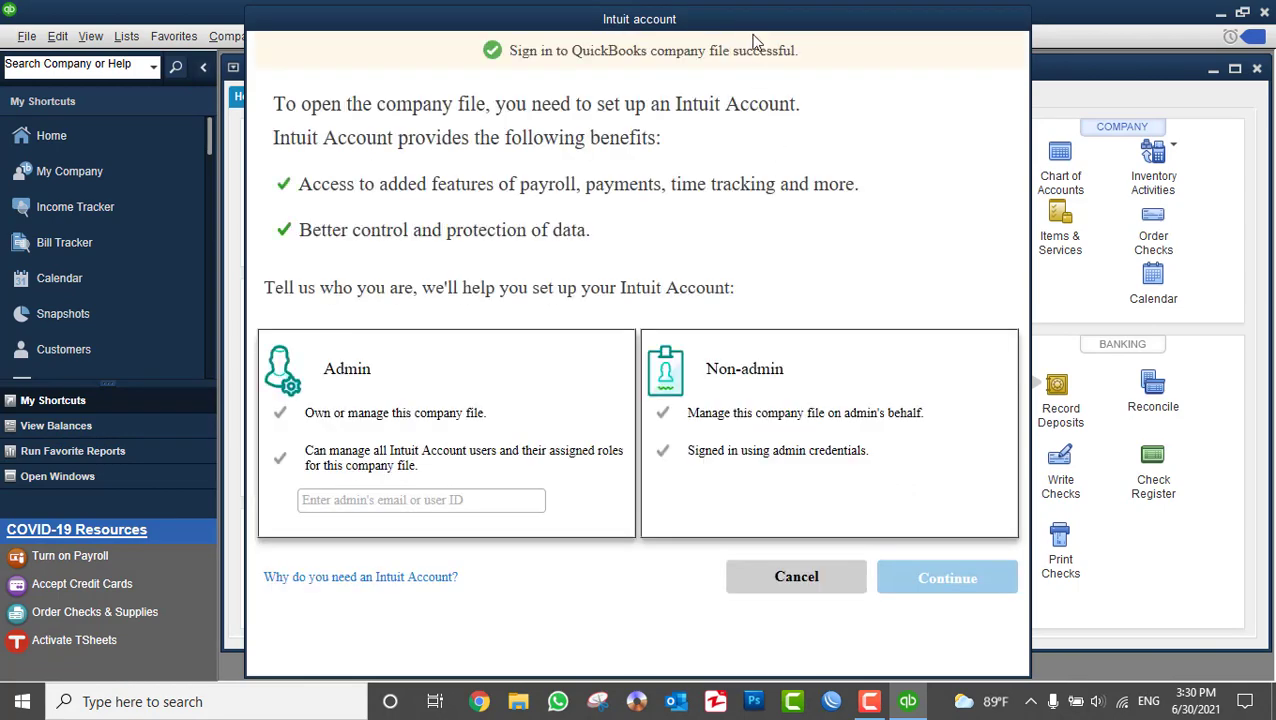
- Choose the Non-admin Intuit account option and accept the 14-day sign-in reminder
left_click_drag(744, 27, 755, 29)
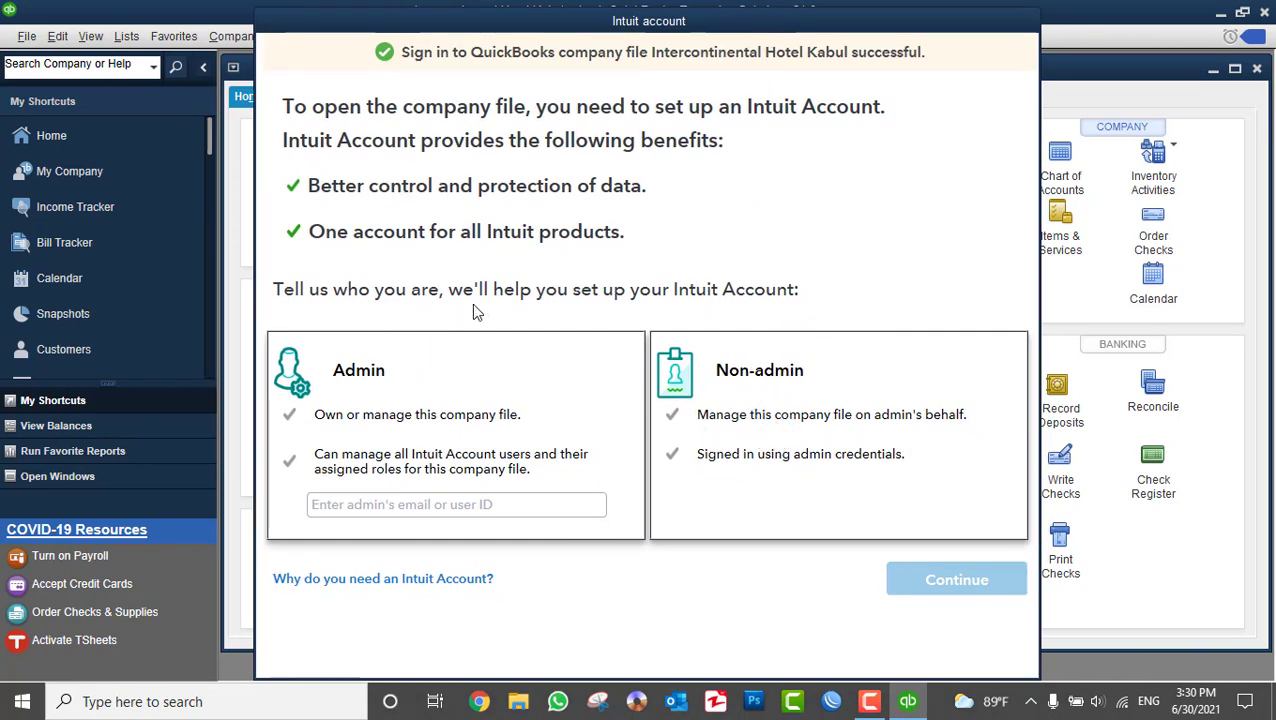
left_click(795, 405)
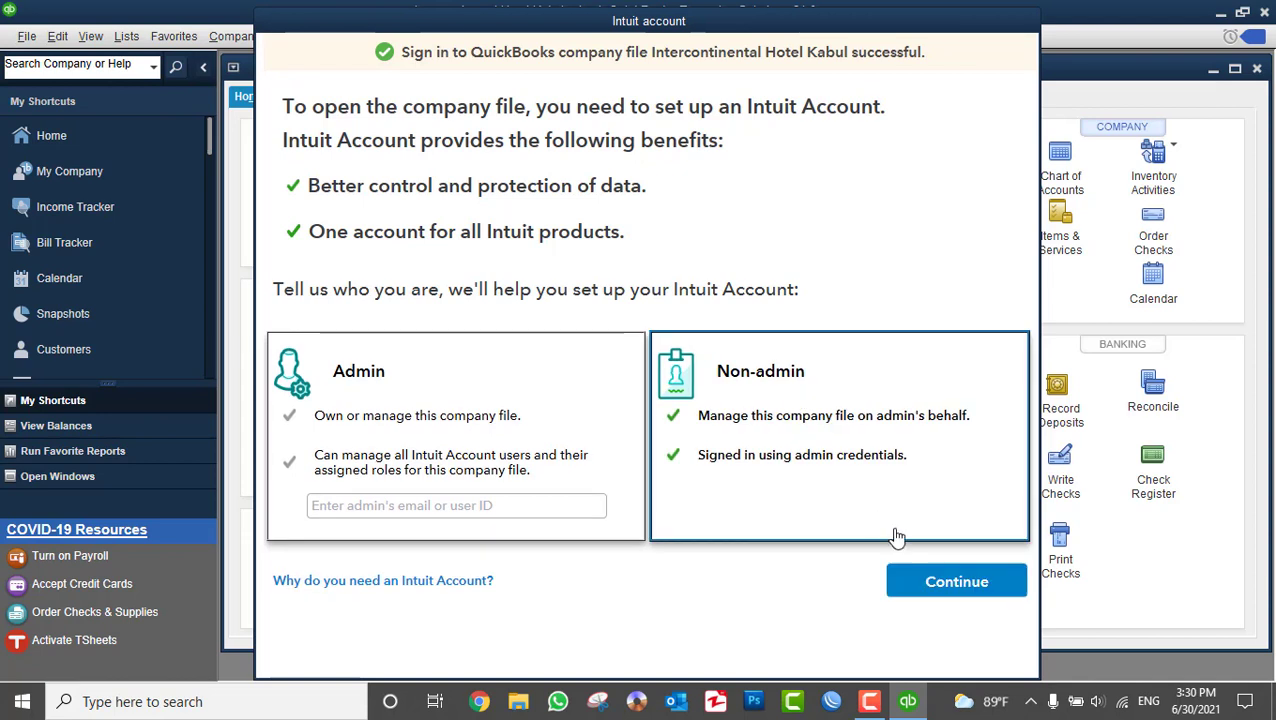
left_click(945, 583)
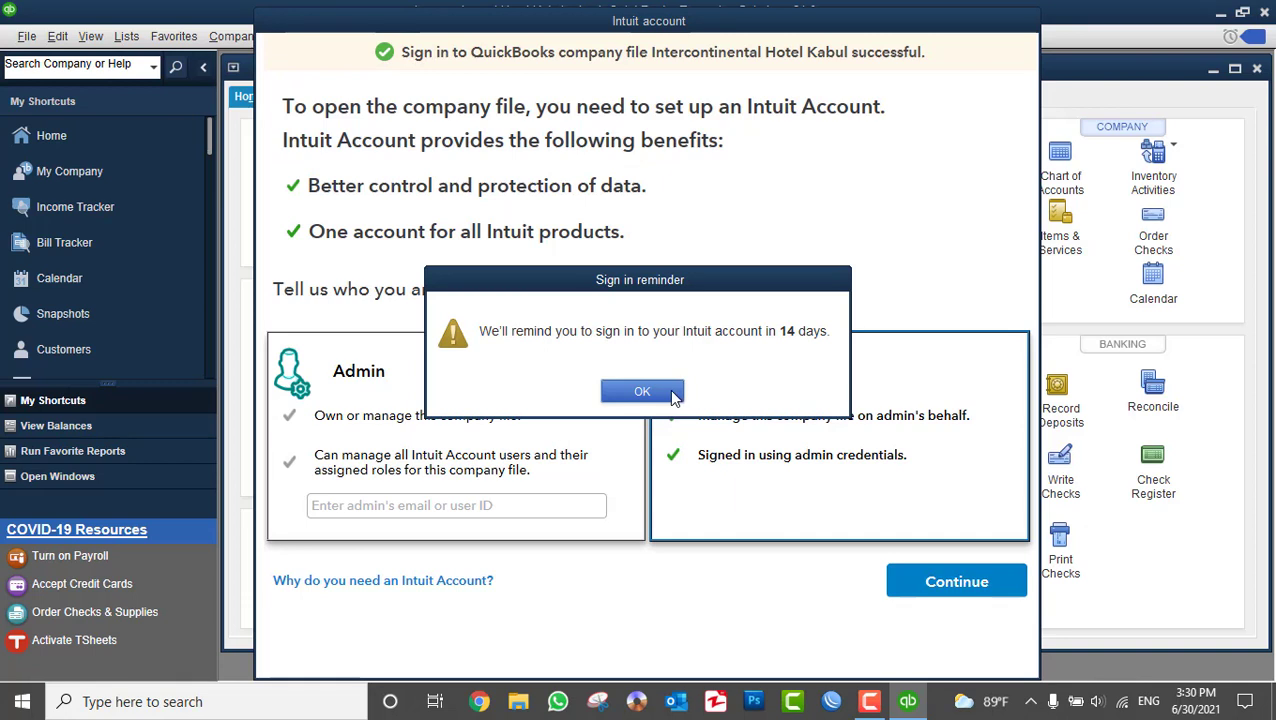
left_click(642, 391)
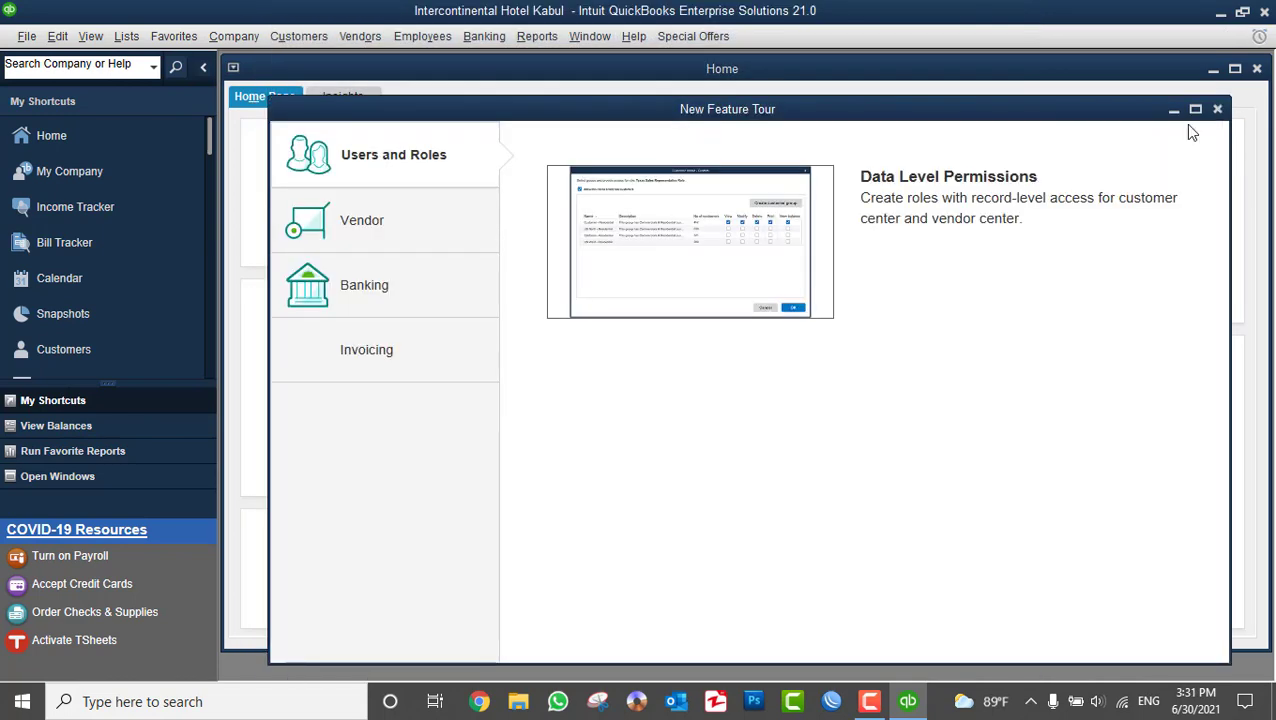
- Close the New Feature Tour, maximize the Home page, then minimize QuickBooks and refresh the desktop
left_click(1216, 110)
double_click(798, 68)
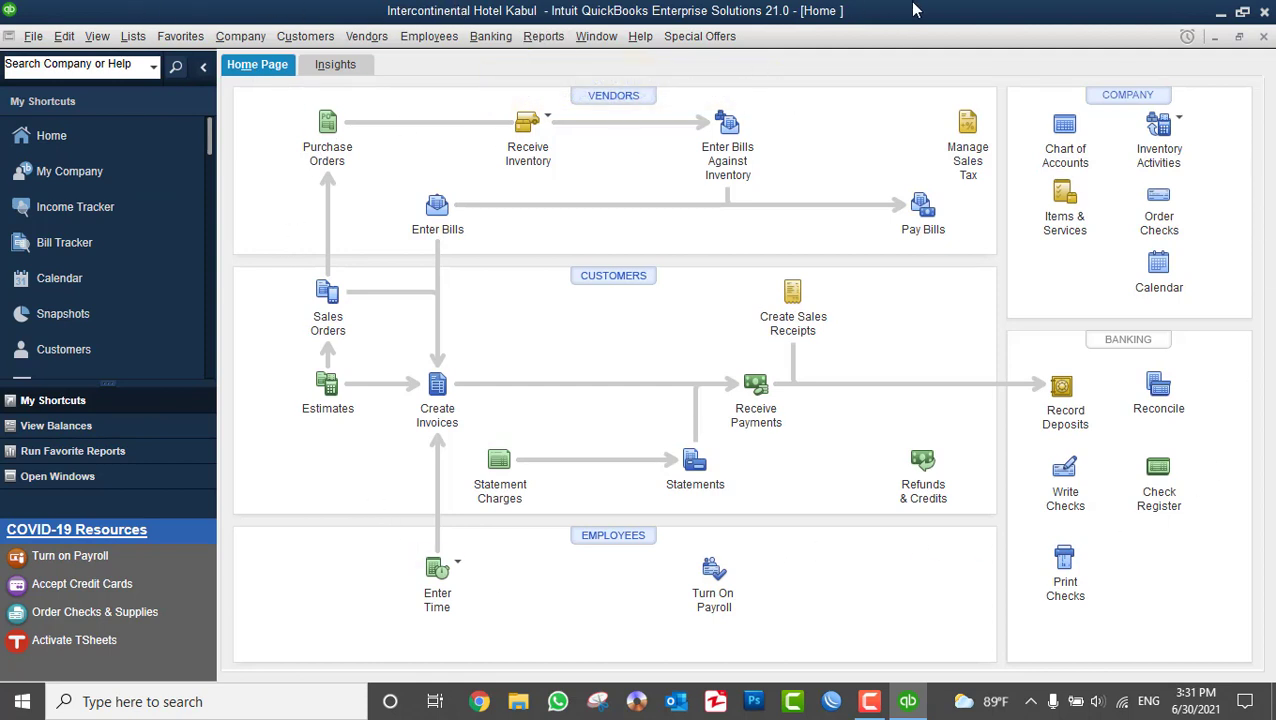
left_click(1217, 10)
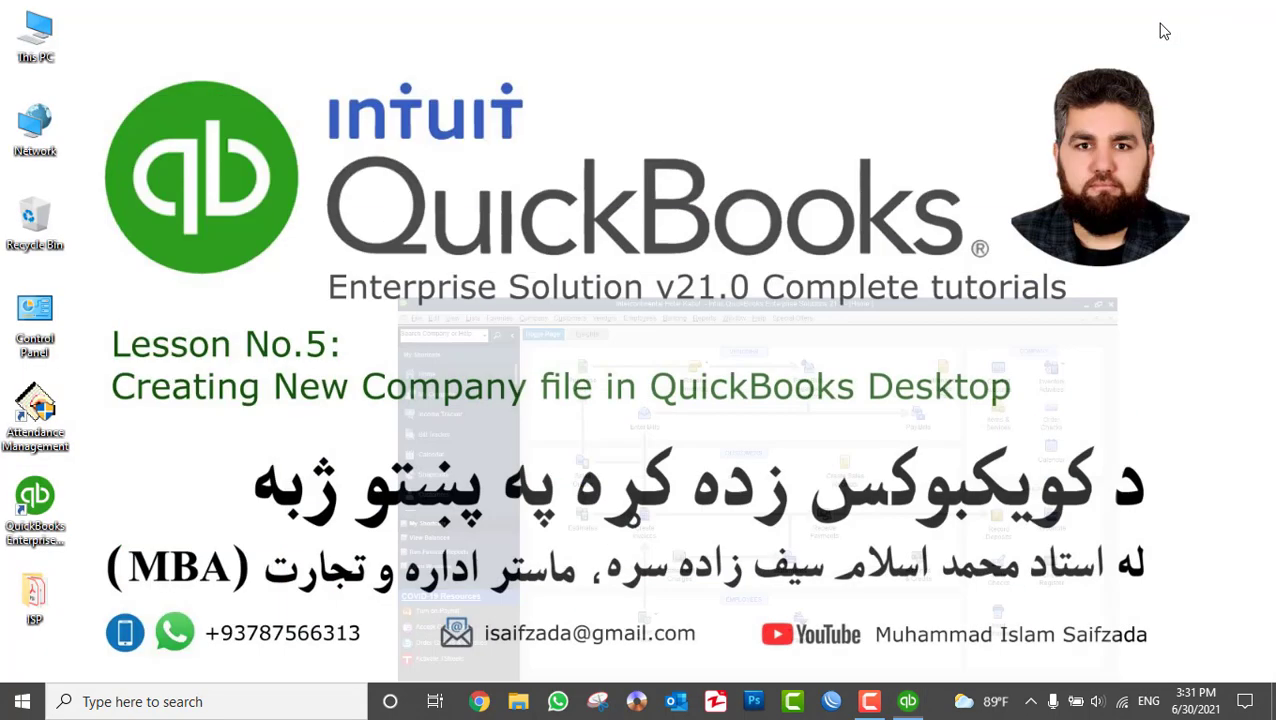
right_click(563, 166)
left_click(624, 226)
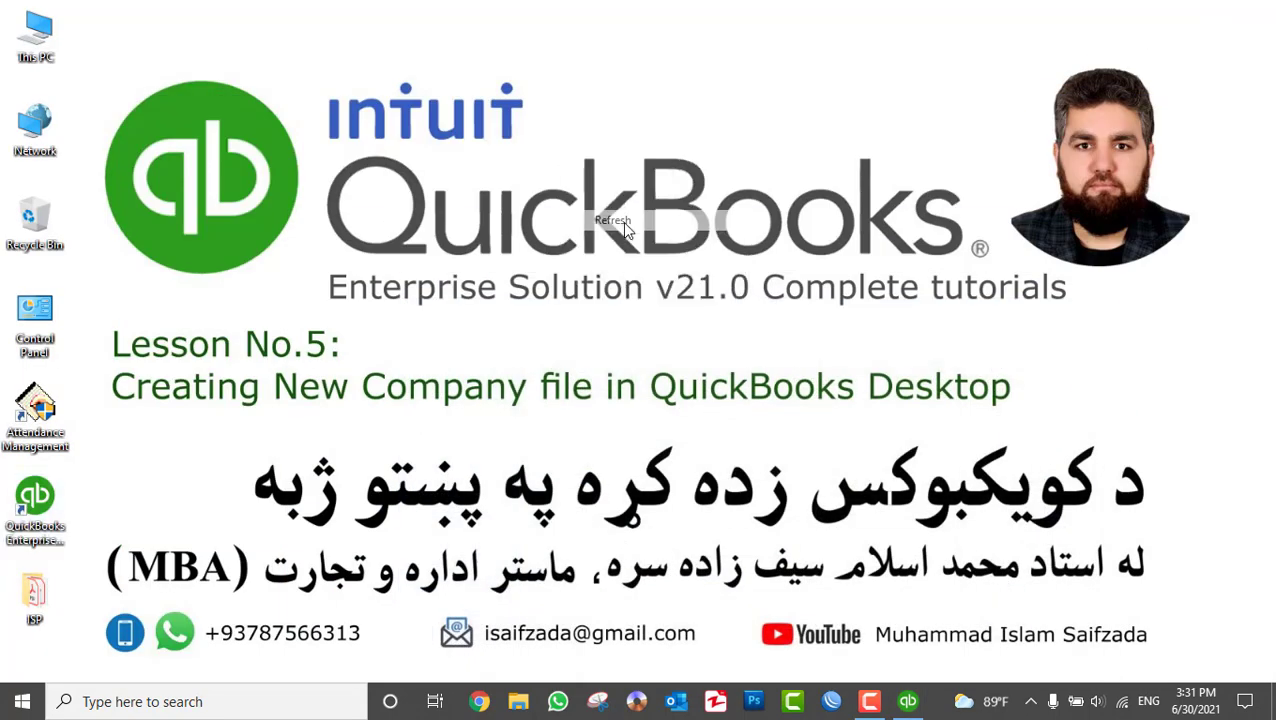